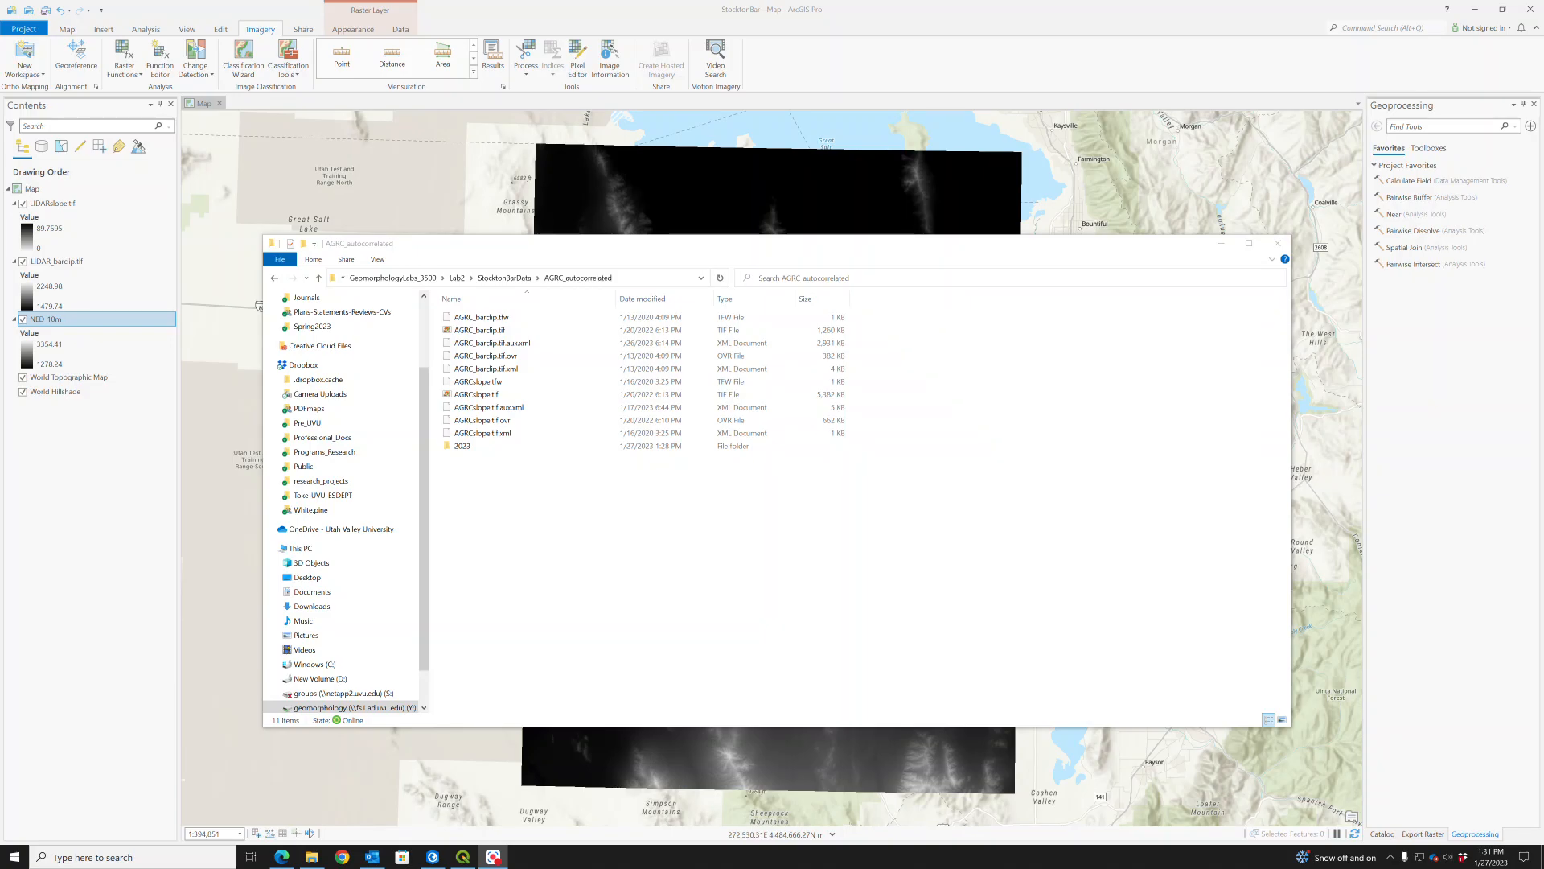
- Open the 2023 folder and extract 12TUK800600.zip into it with 7-Zip, accepting the security warning
{"action": "double_click", "coordinate": [467, 448]}
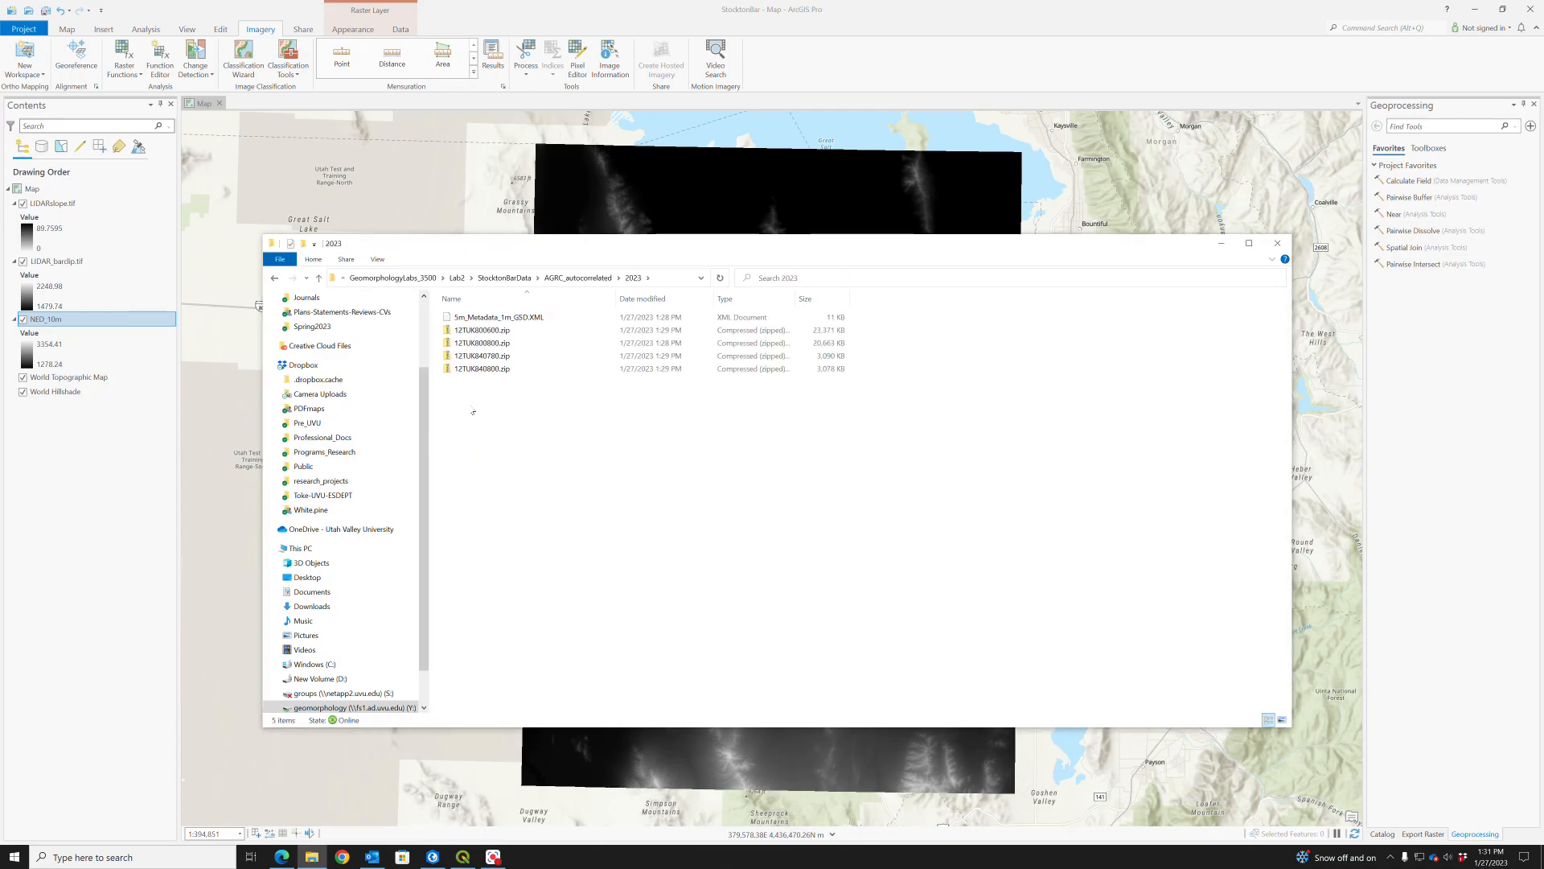
{"action": "double_click", "coordinate": [489, 331]}
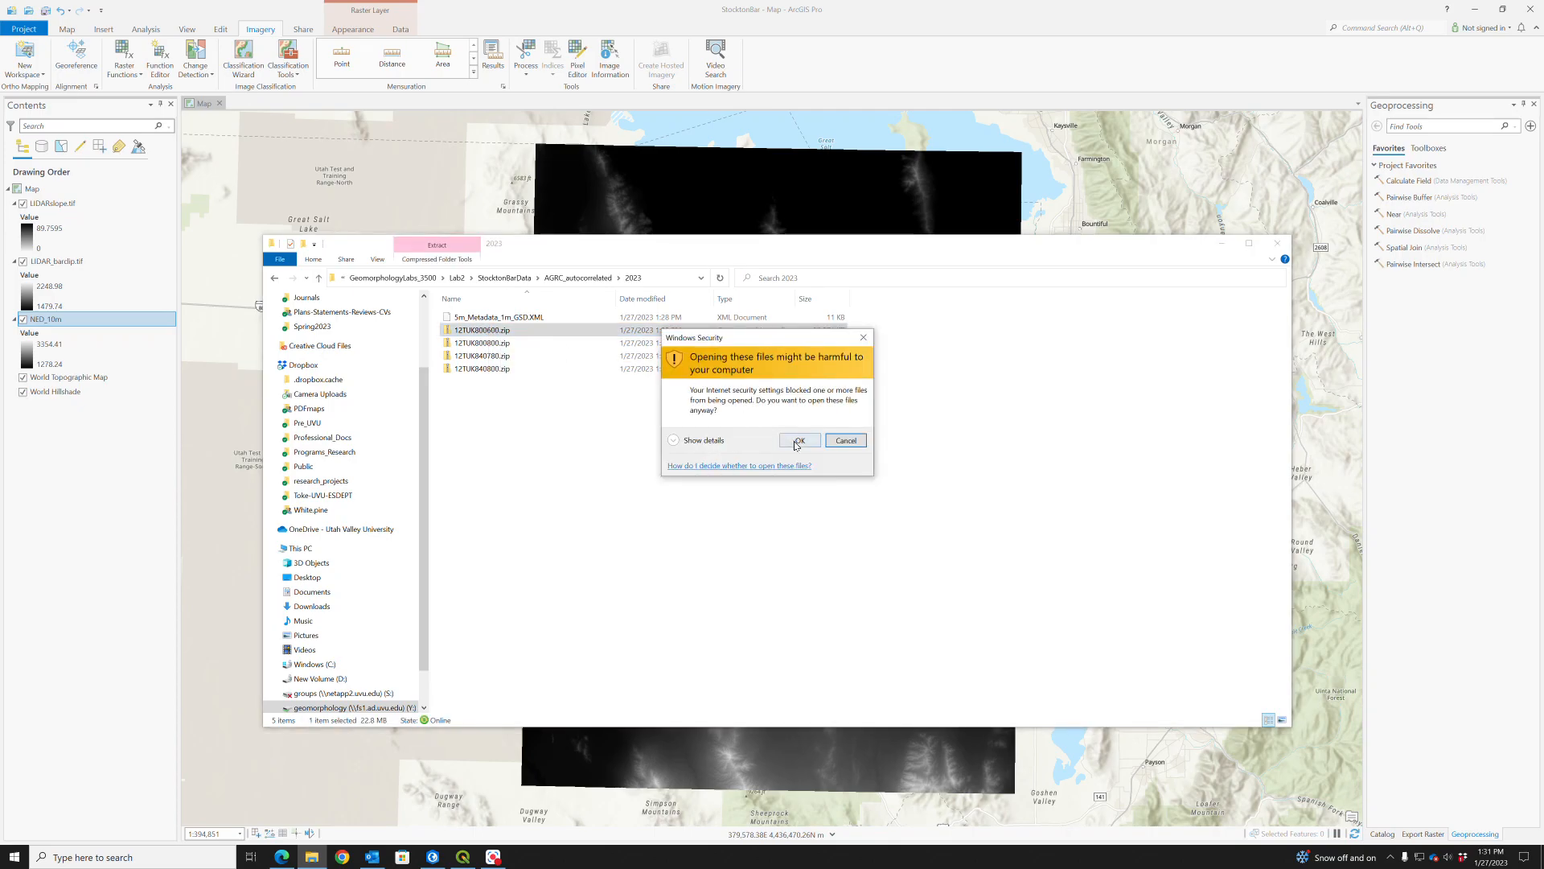
{"action": "left_click", "coordinate": [795, 445]}
{"action": "right_click", "coordinate": [490, 331]}
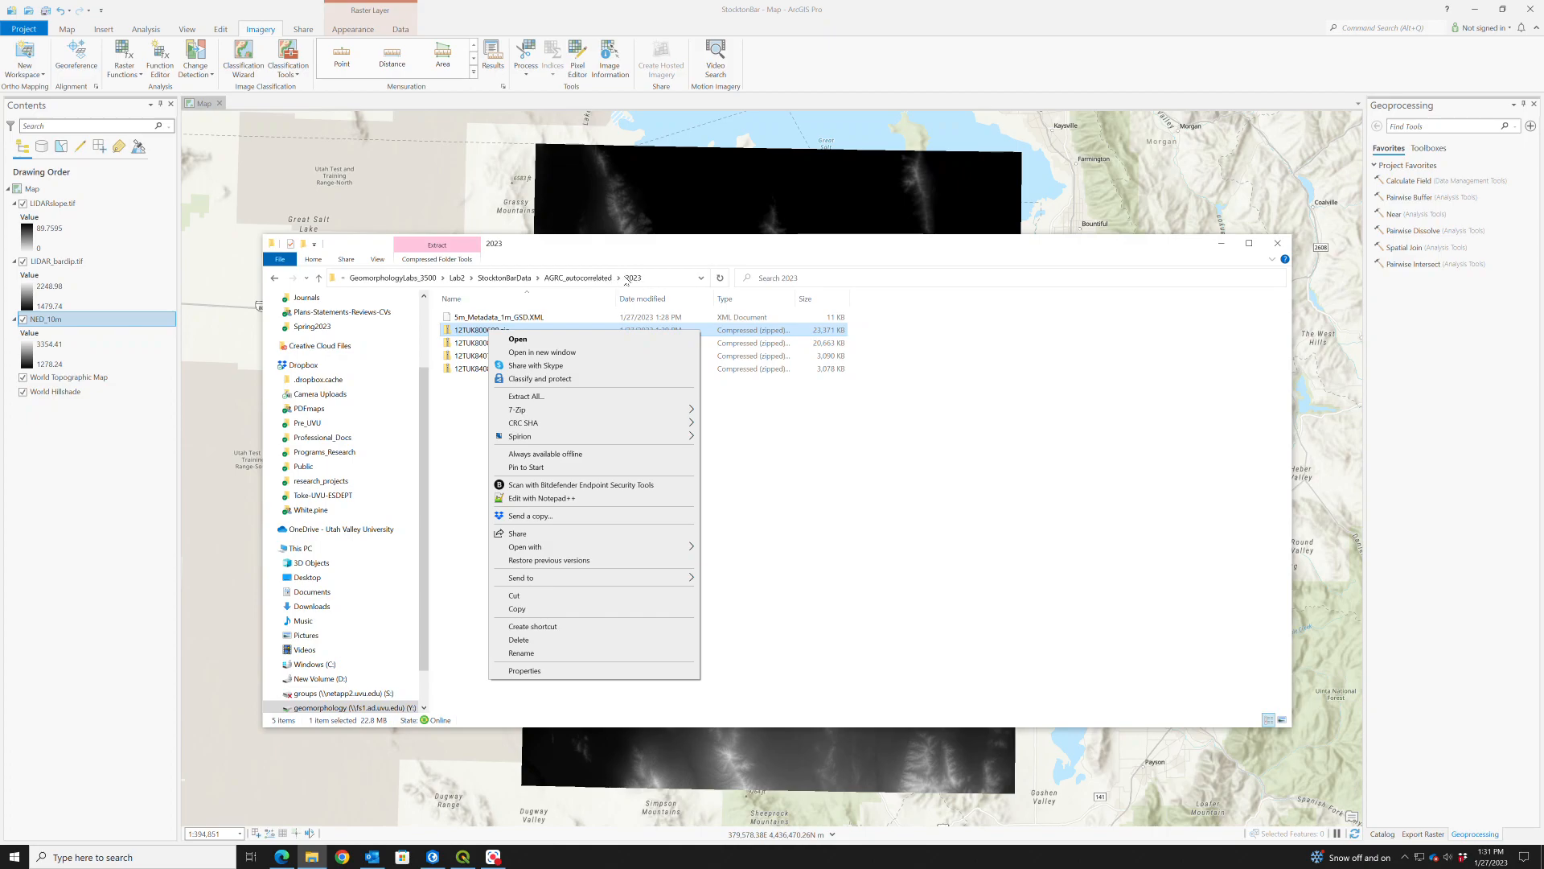
{"action": "mouse_move", "coordinate": [612, 409]}
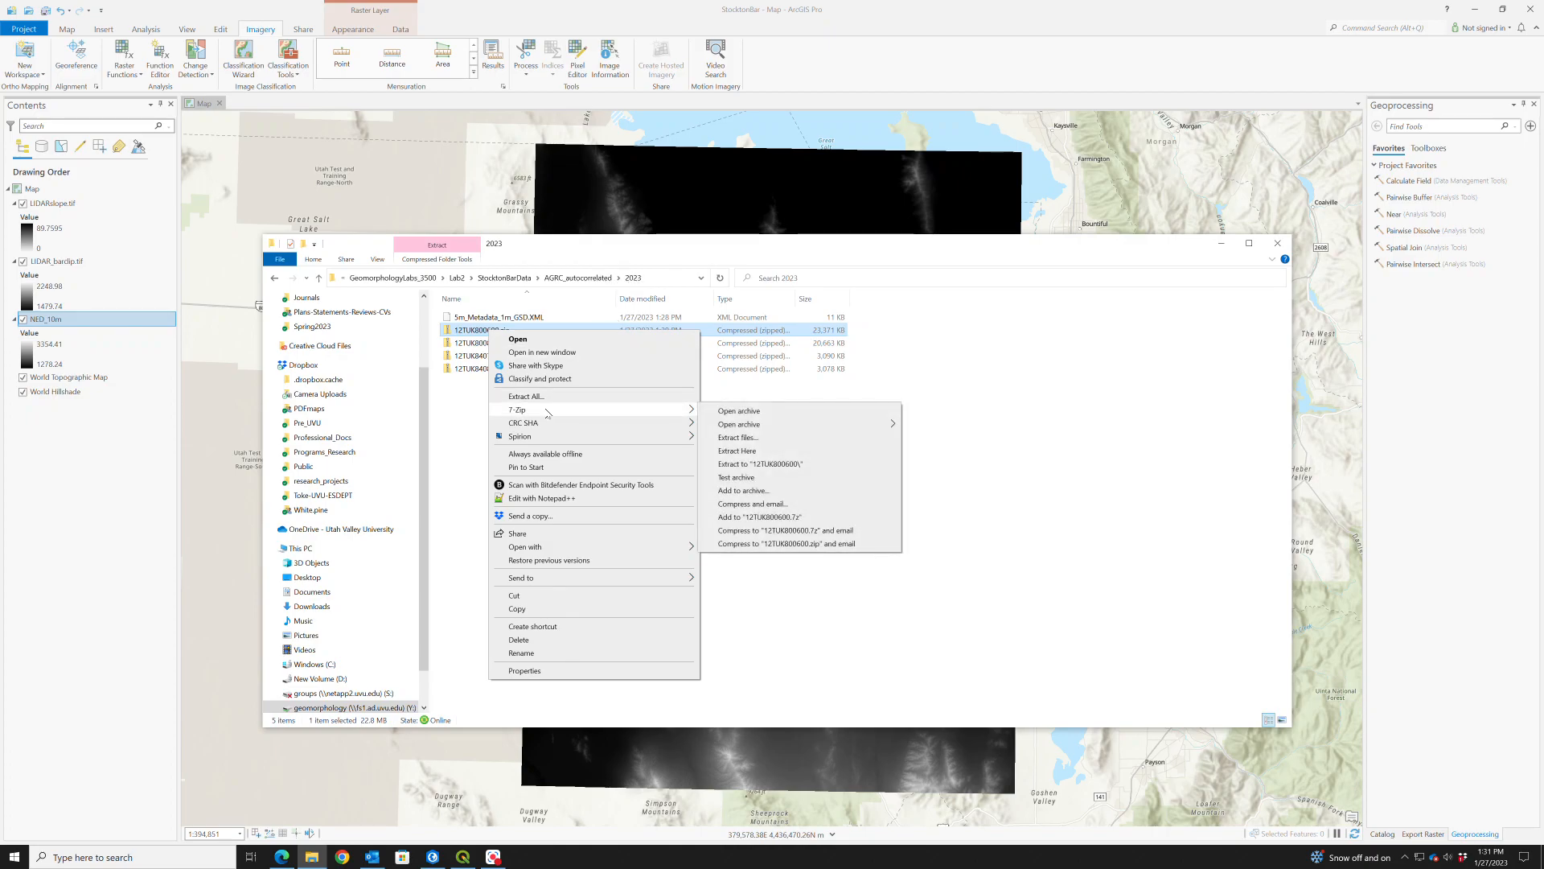
{"action": "left_click", "coordinate": [748, 451]}
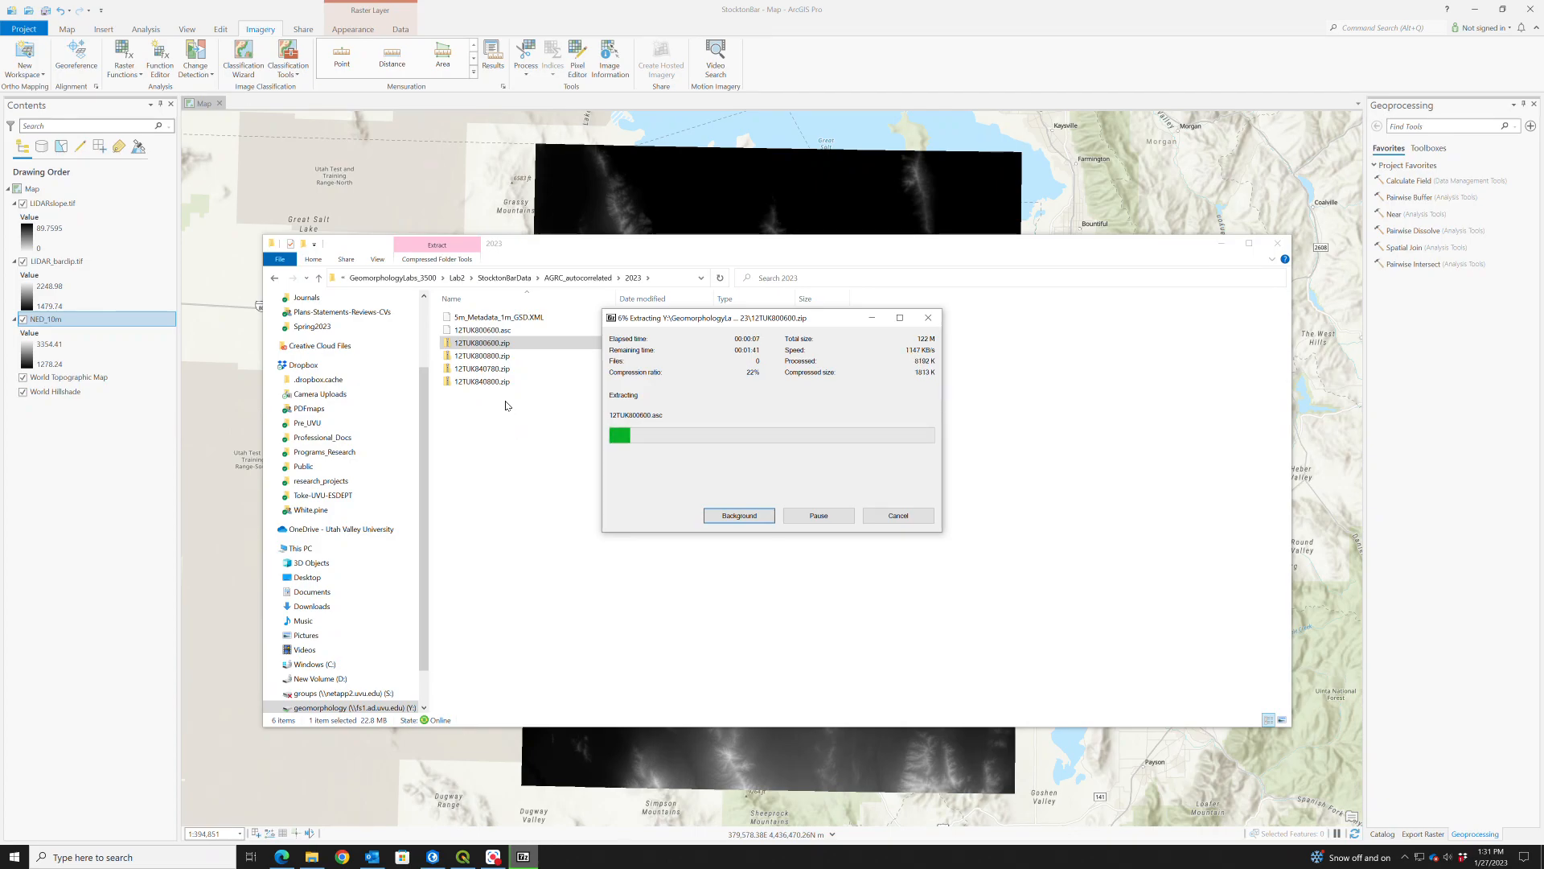
- Extract 12TUK800800.zip into the same folder with 7-Zip, allowing the blocked file to open
{"action": "double_click", "coordinate": [496, 356]}
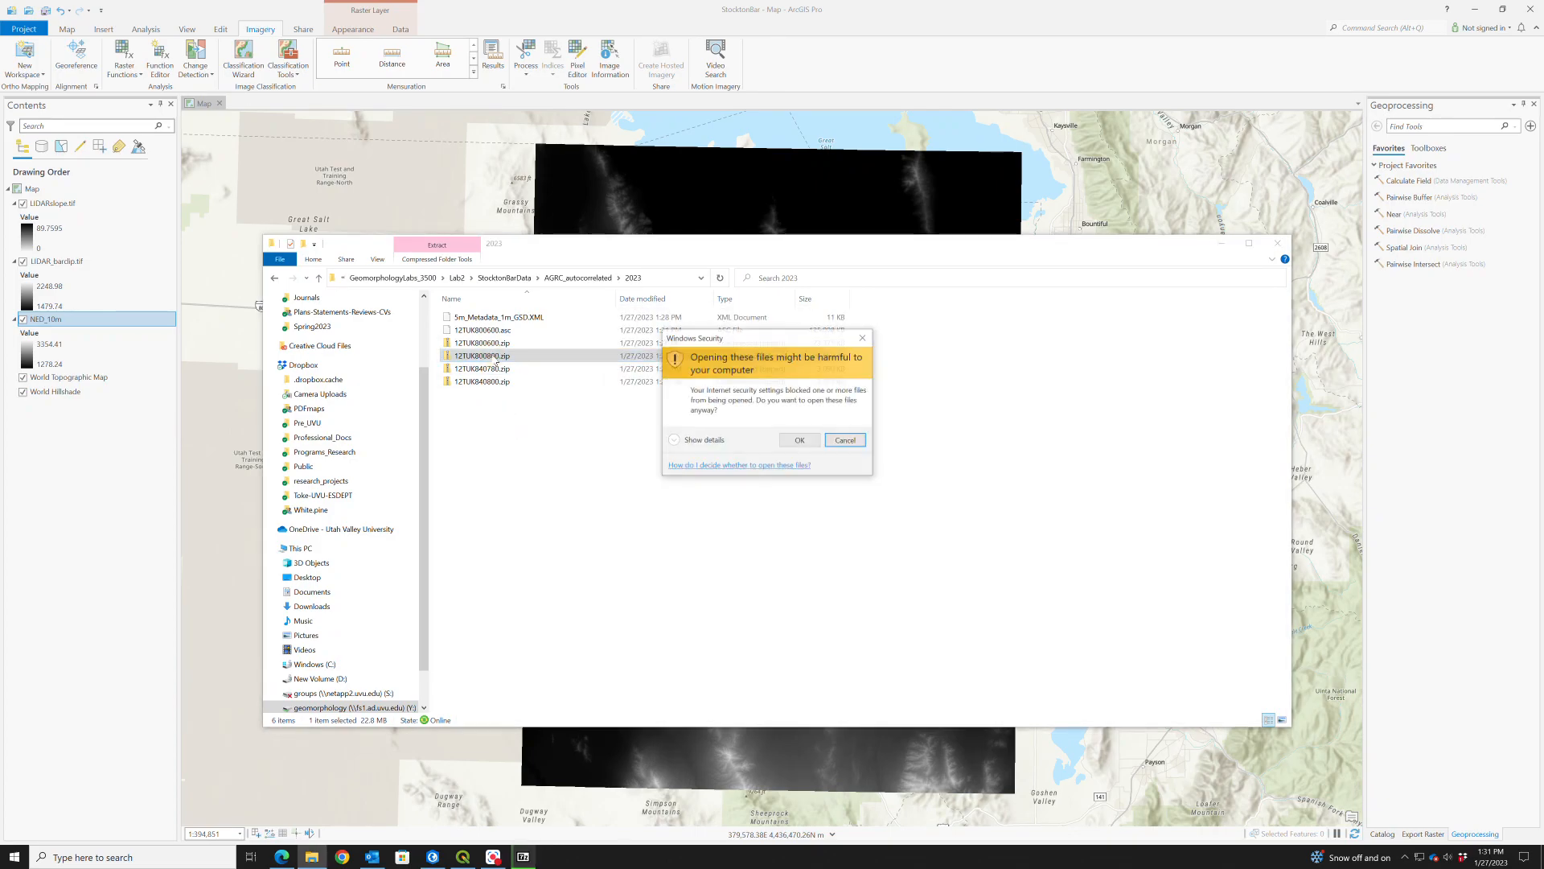
{"action": "left_click", "coordinate": [792, 440]}
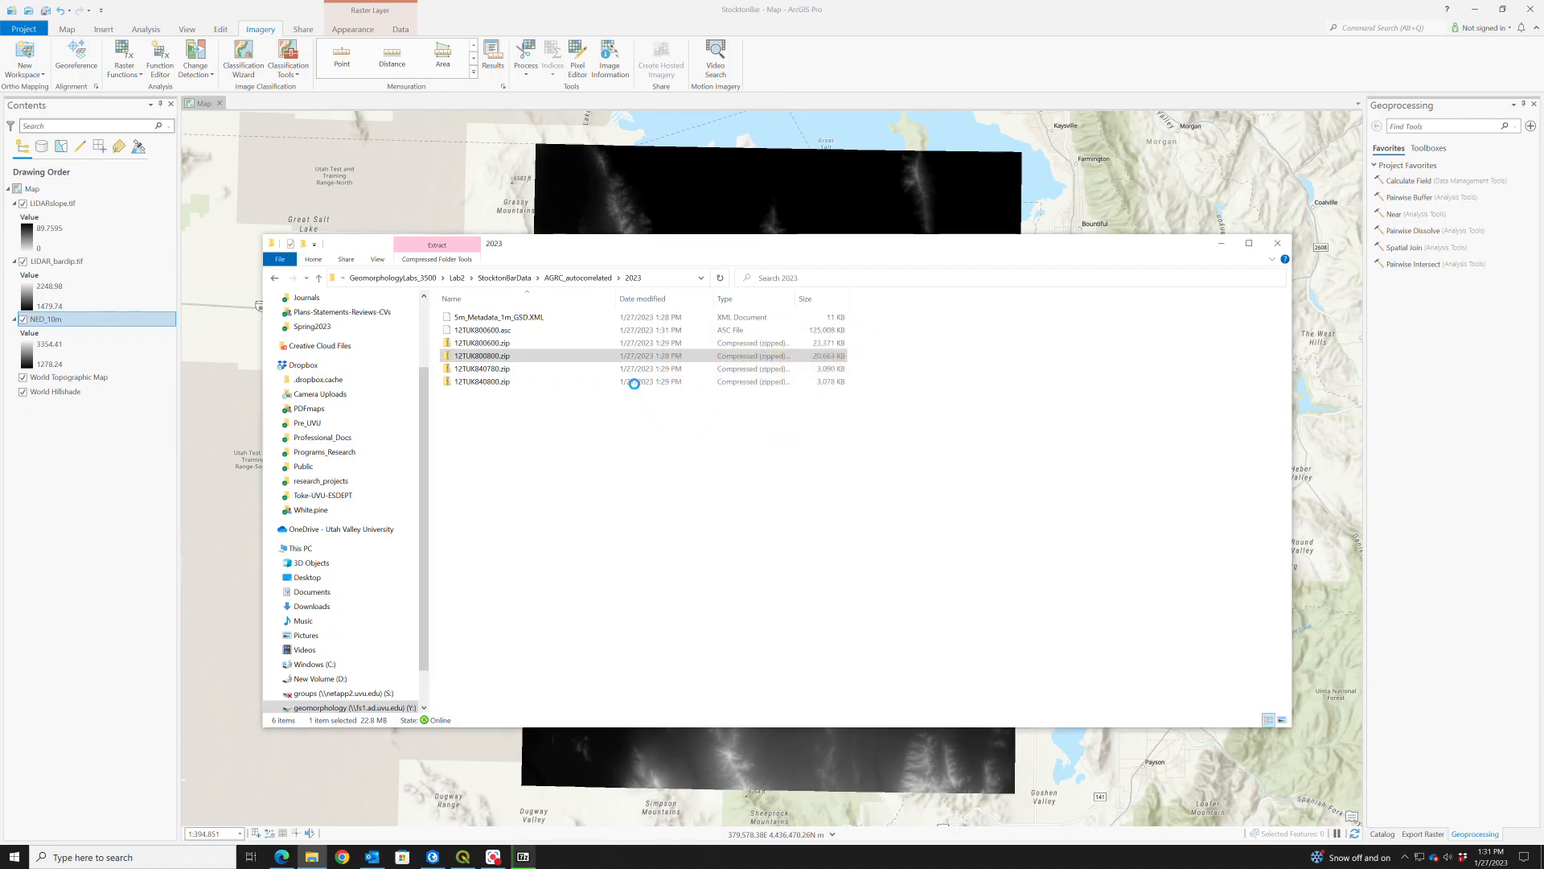
{"action": "right_click", "coordinate": [493, 356]}
{"action": "mouse_move", "coordinate": [611, 434]}
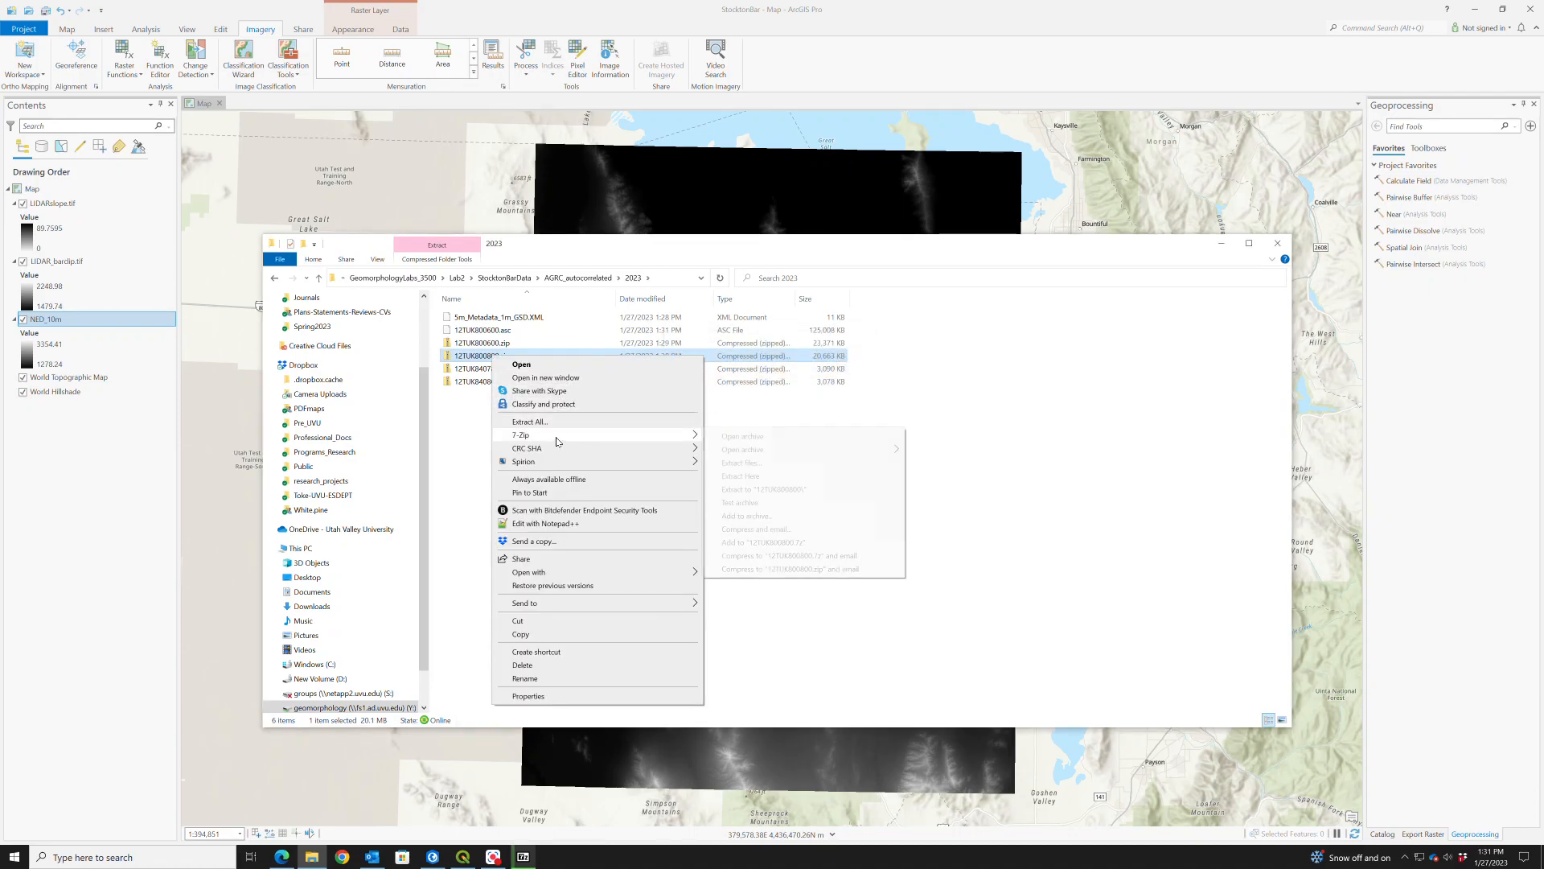
{"action": "left_click", "coordinate": [756, 476]}
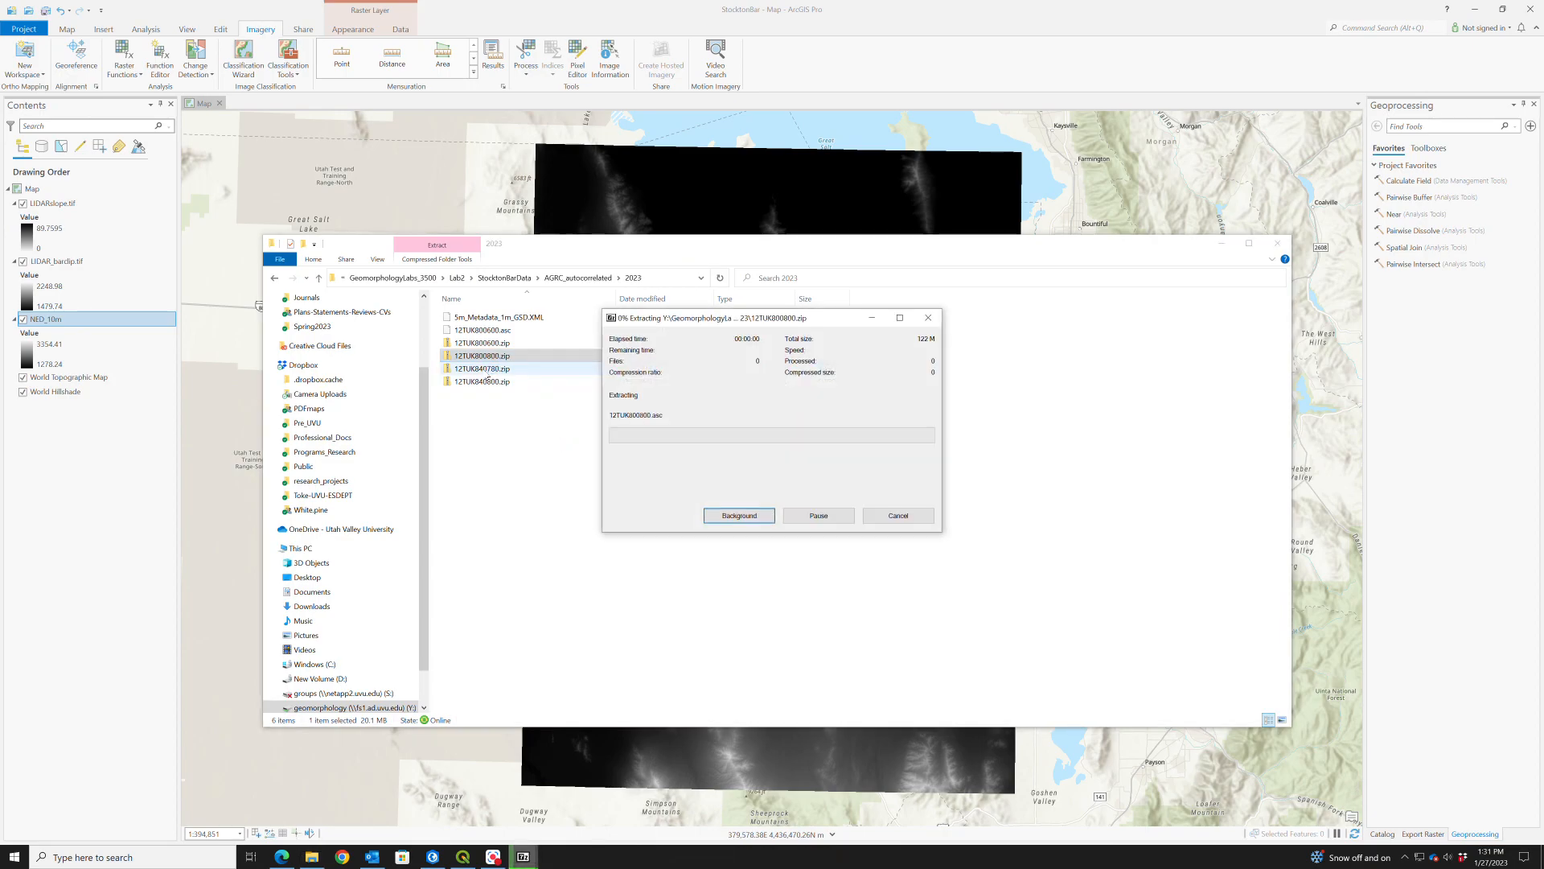
- Extract 12TUK840780.zip into the 2023 folder with 7-Zip, accepting the security warning
{"action": "left_click", "coordinate": [489, 381]}
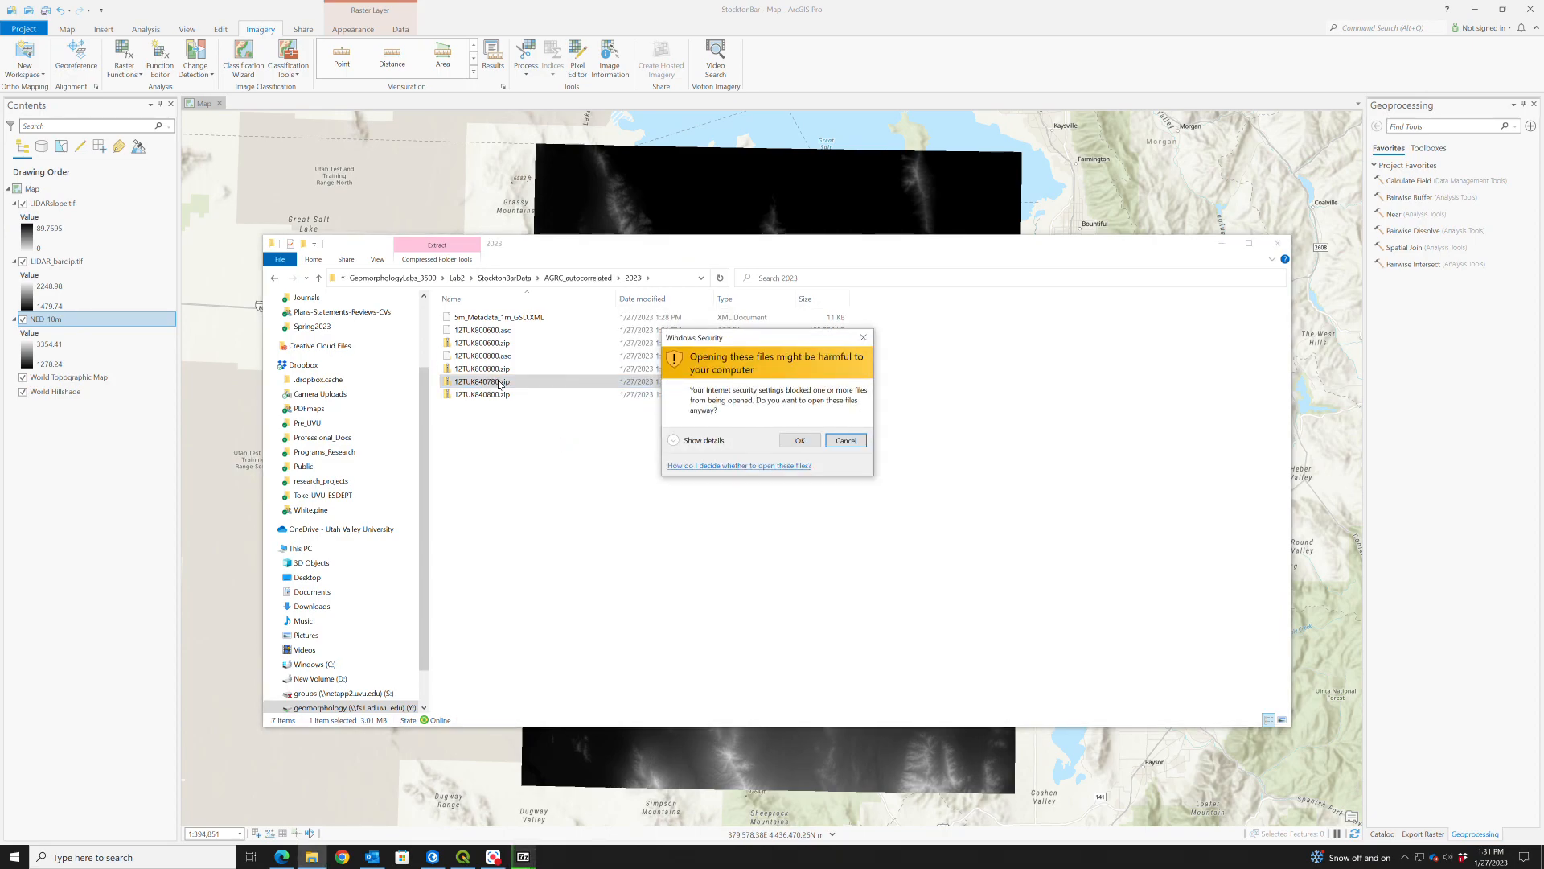
{"action": "left_click", "coordinate": [800, 440]}
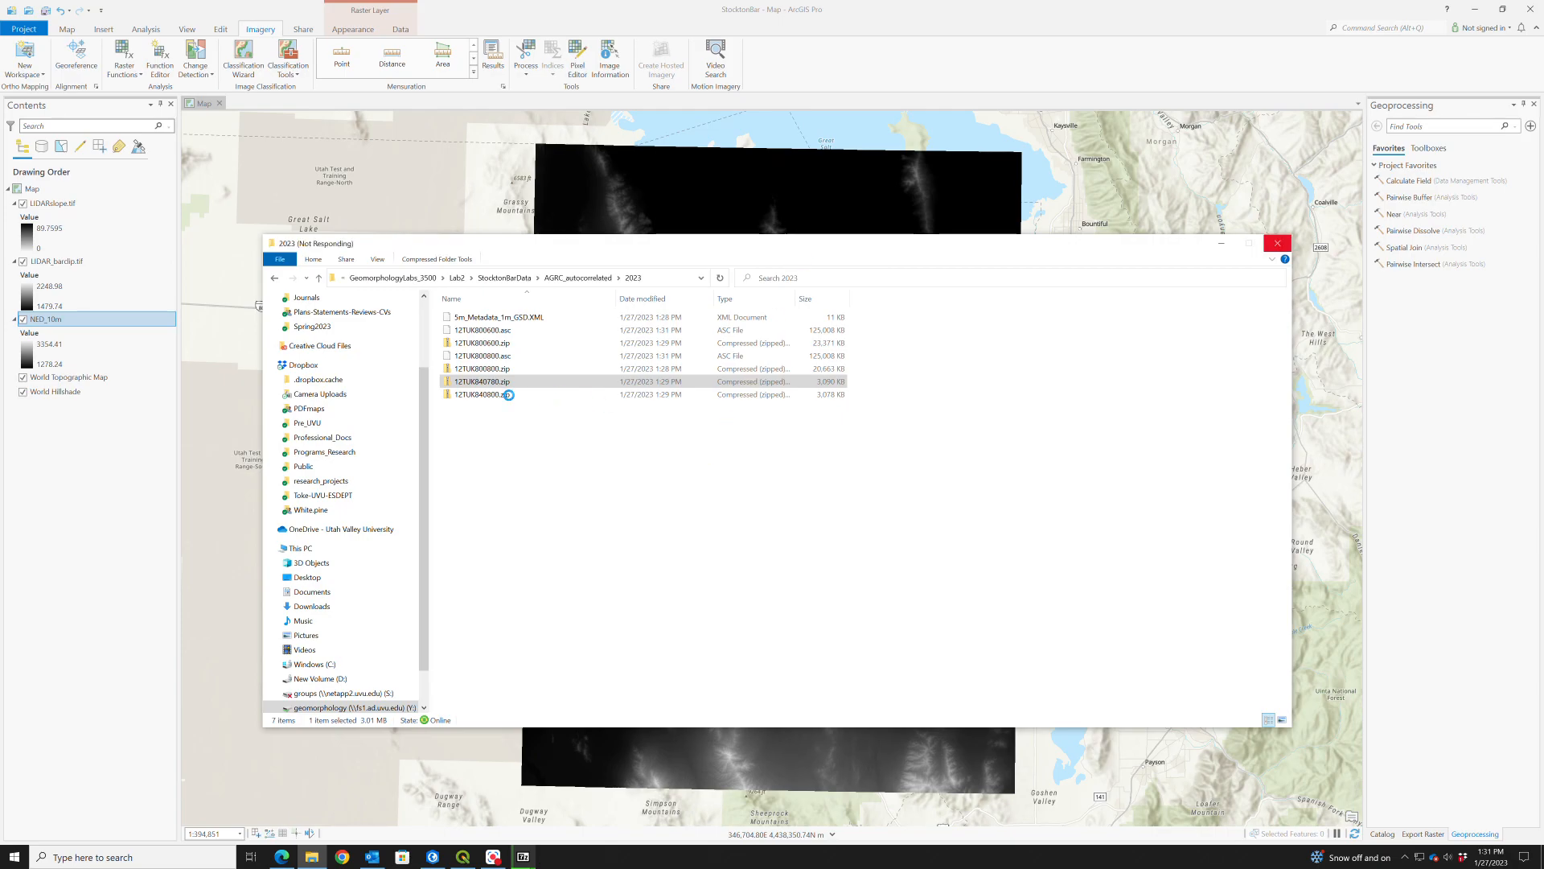
{"action": "right_click", "coordinate": [486, 378]}
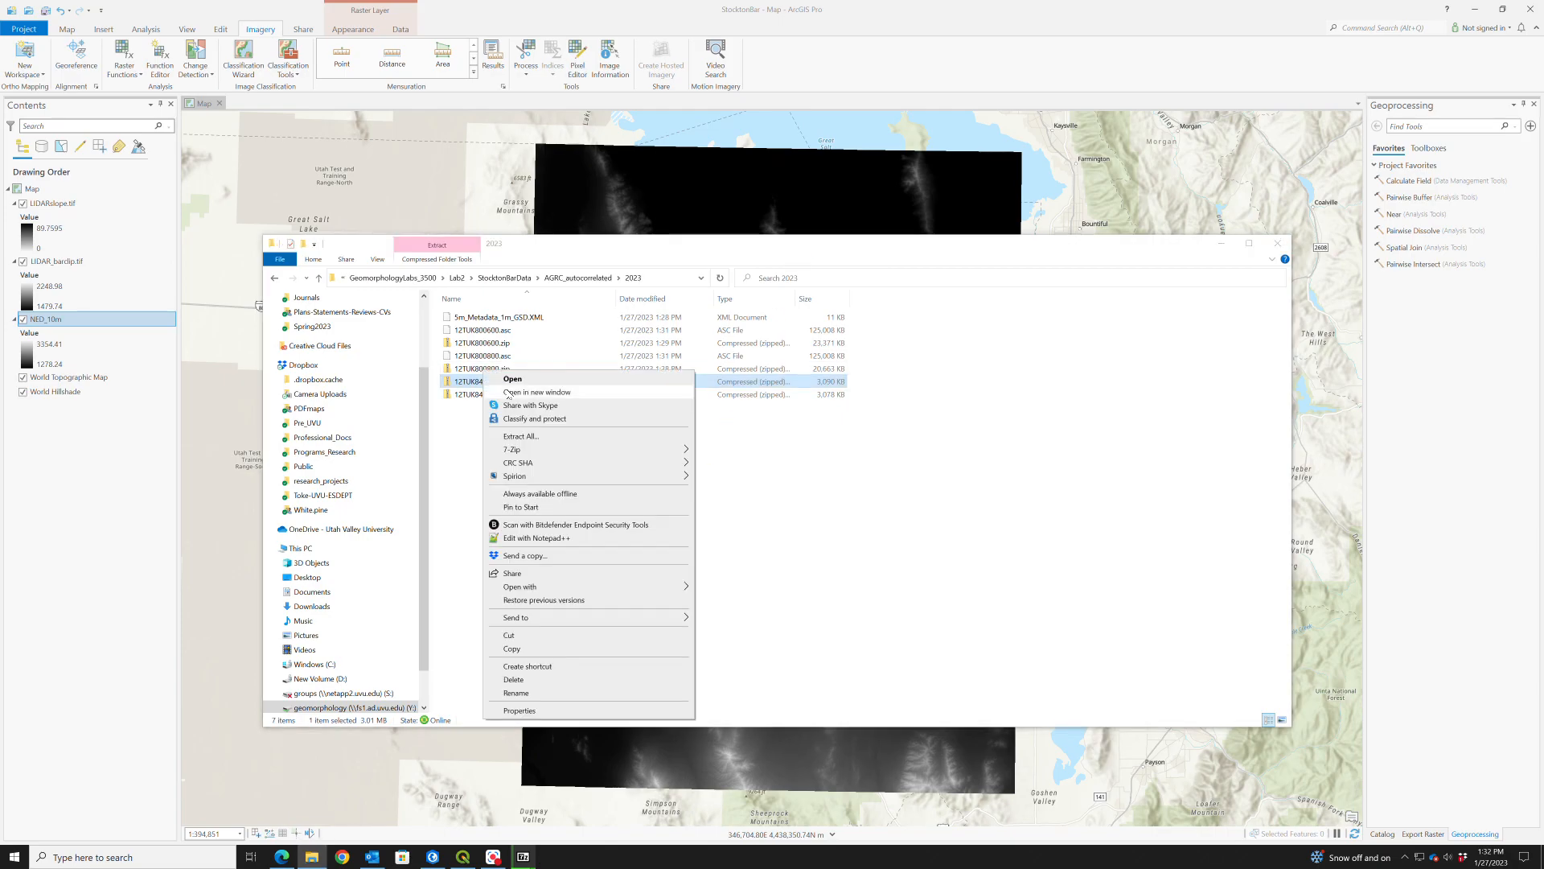
{"action": "mouse_move", "coordinate": [519, 449]}
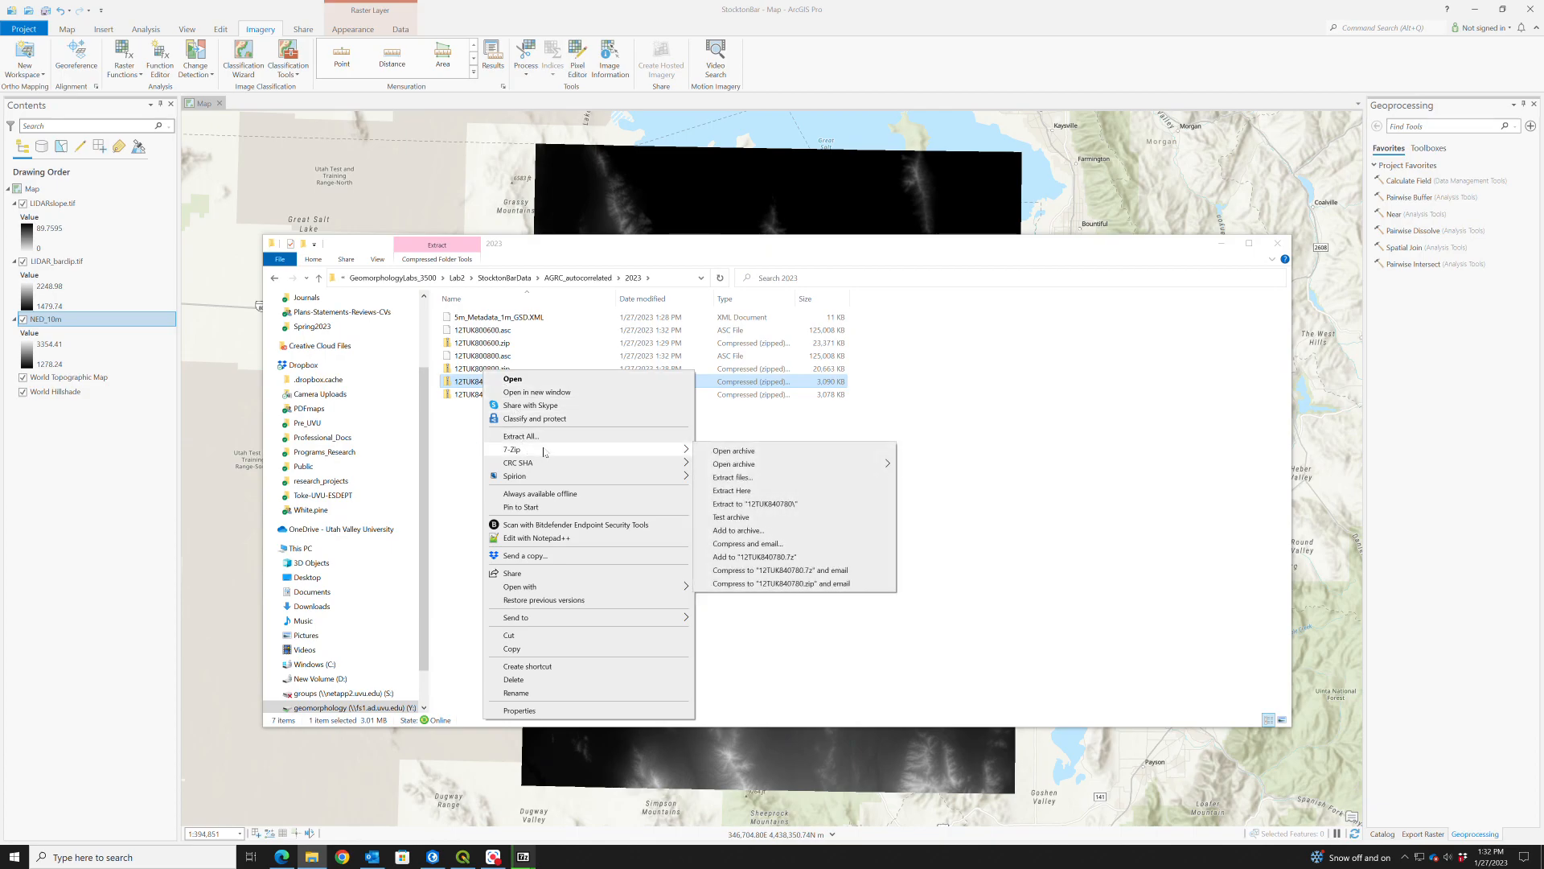
{"action": "left_click", "coordinate": [748, 491]}
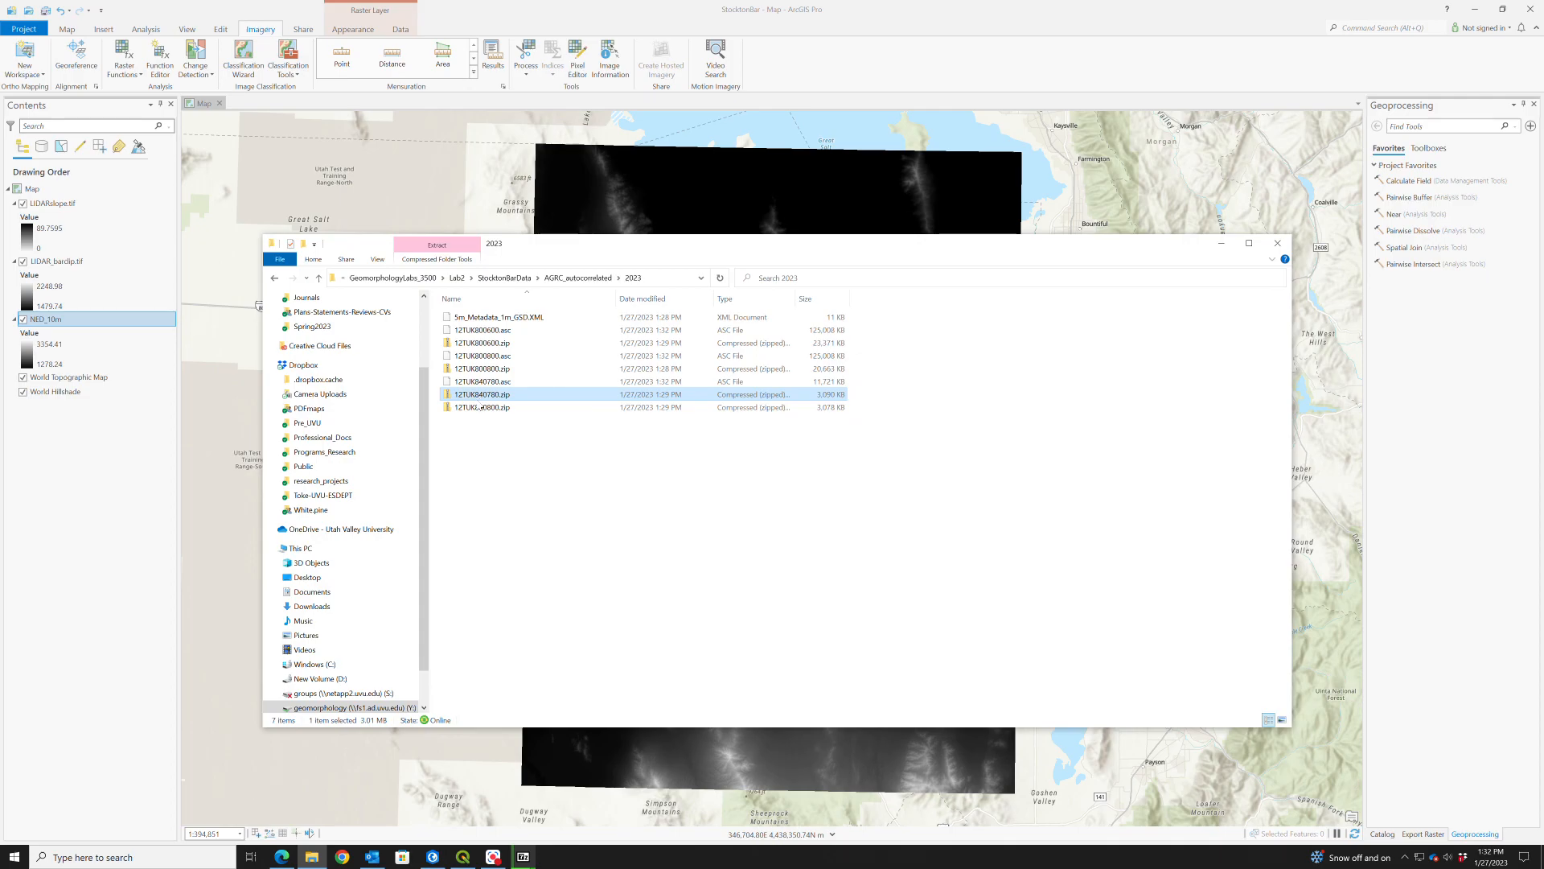
- Extract the last archive, 12TUK840800.zip, into the 2023 folder with 7-Zip
{"action": "double_click", "coordinate": [479, 408]}
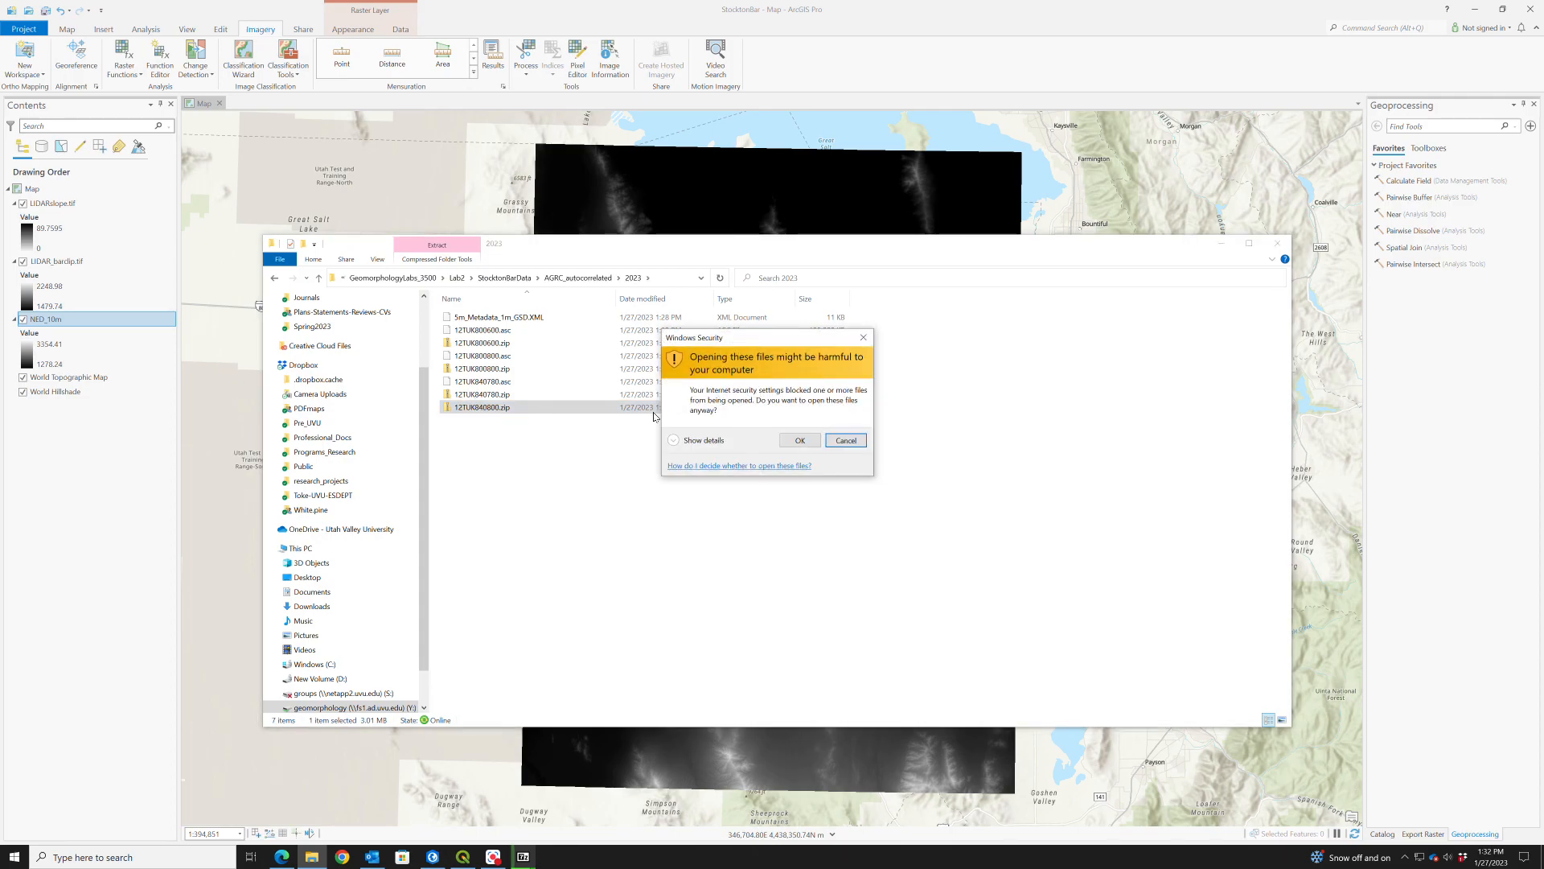
{"action": "left_click", "coordinate": [814, 443]}
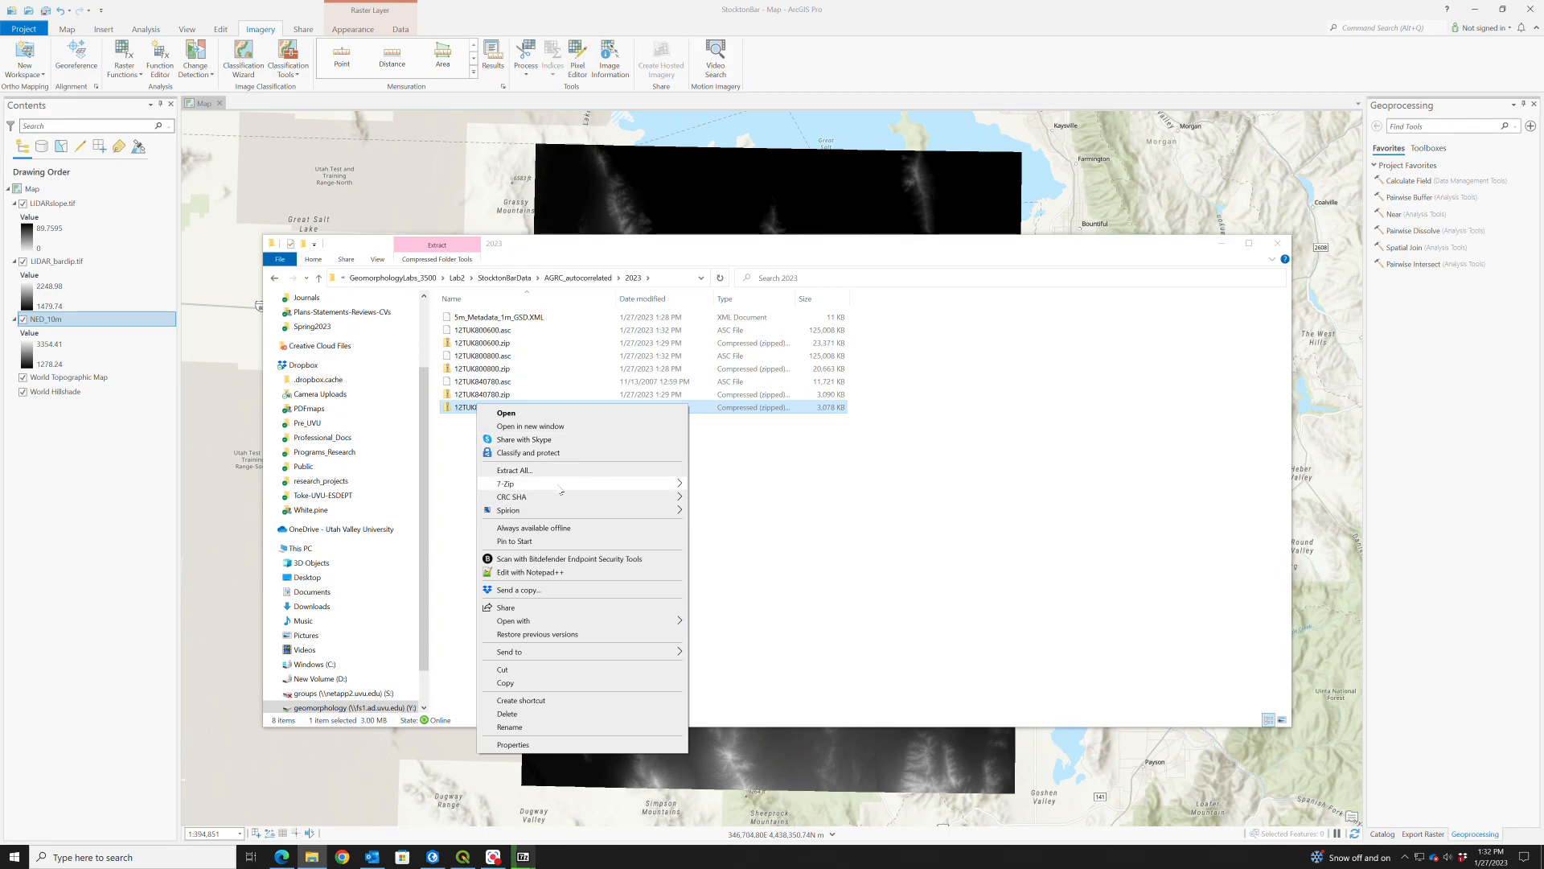
{"action": "mouse_move", "coordinate": [562, 487]}
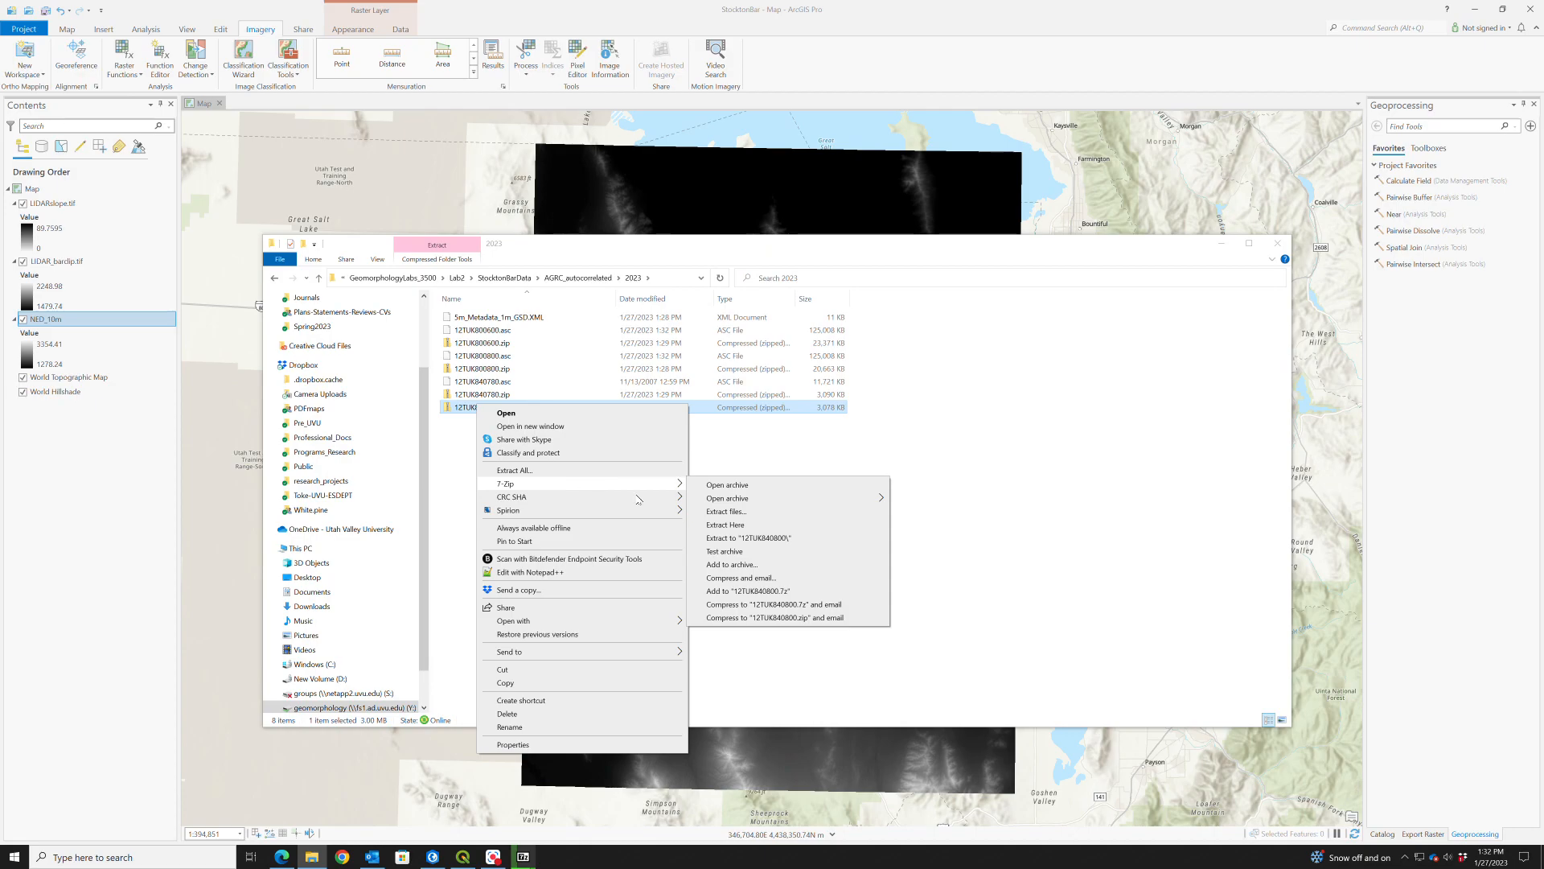
{"action": "left_click", "coordinate": [734, 528]}
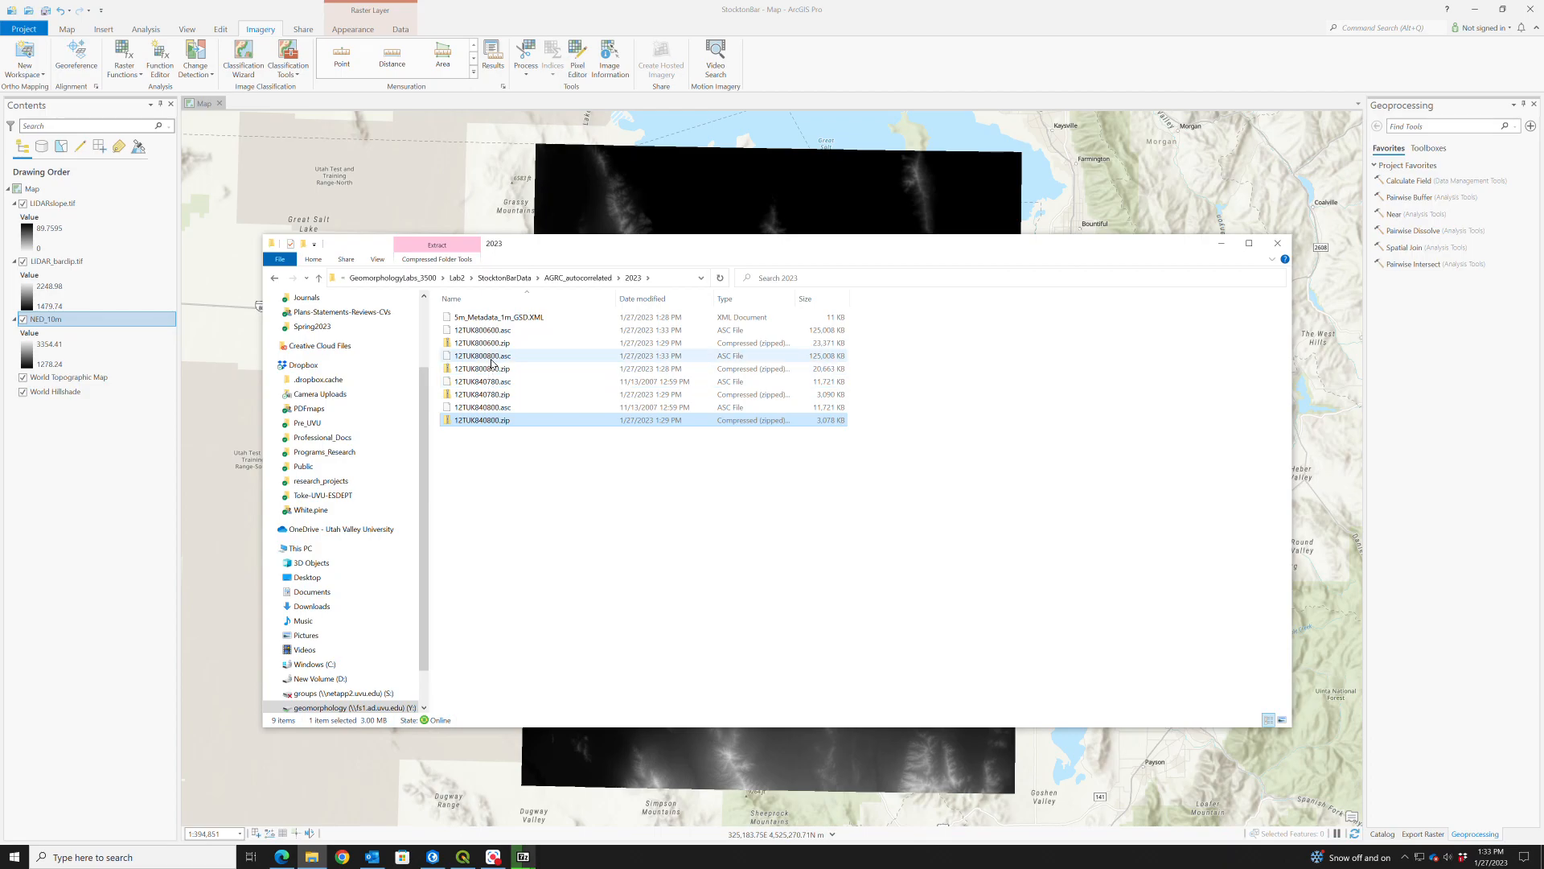
- Move the file browser and the two extraction progress windows aside to uncover the map's rasters
{"action": "left_click_drag", "start_coordinate": [529, 243], "coordinate": [1118, 330]}
{"action": "left_click_drag", "start_coordinate": [736, 323], "coordinate": [516, 479]}
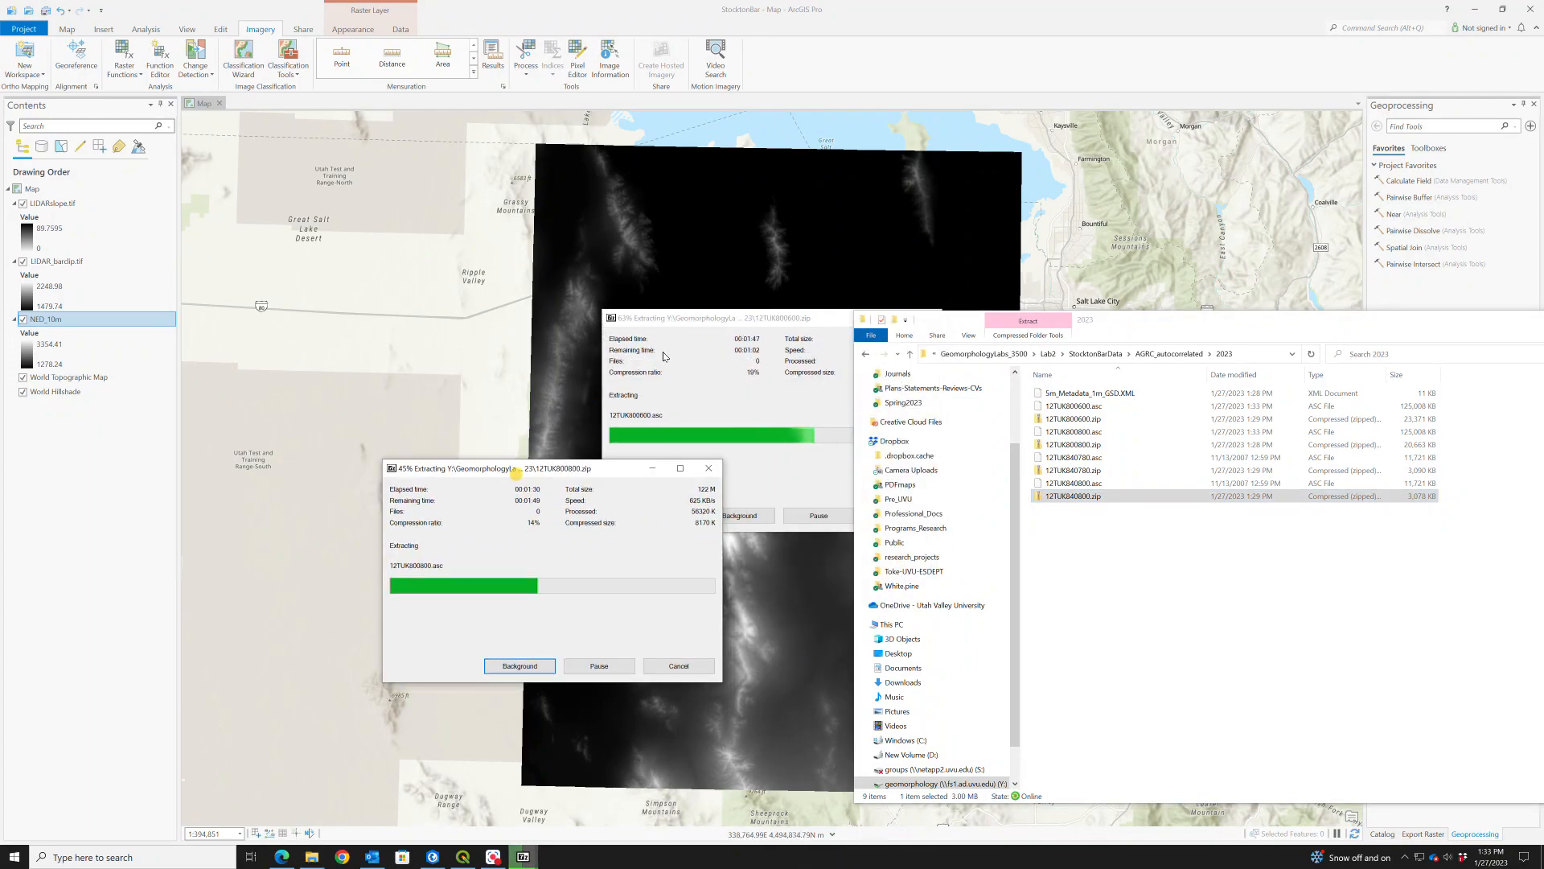
{"action": "left_click_drag", "start_coordinate": [661, 318], "coordinate": [337, 176]}
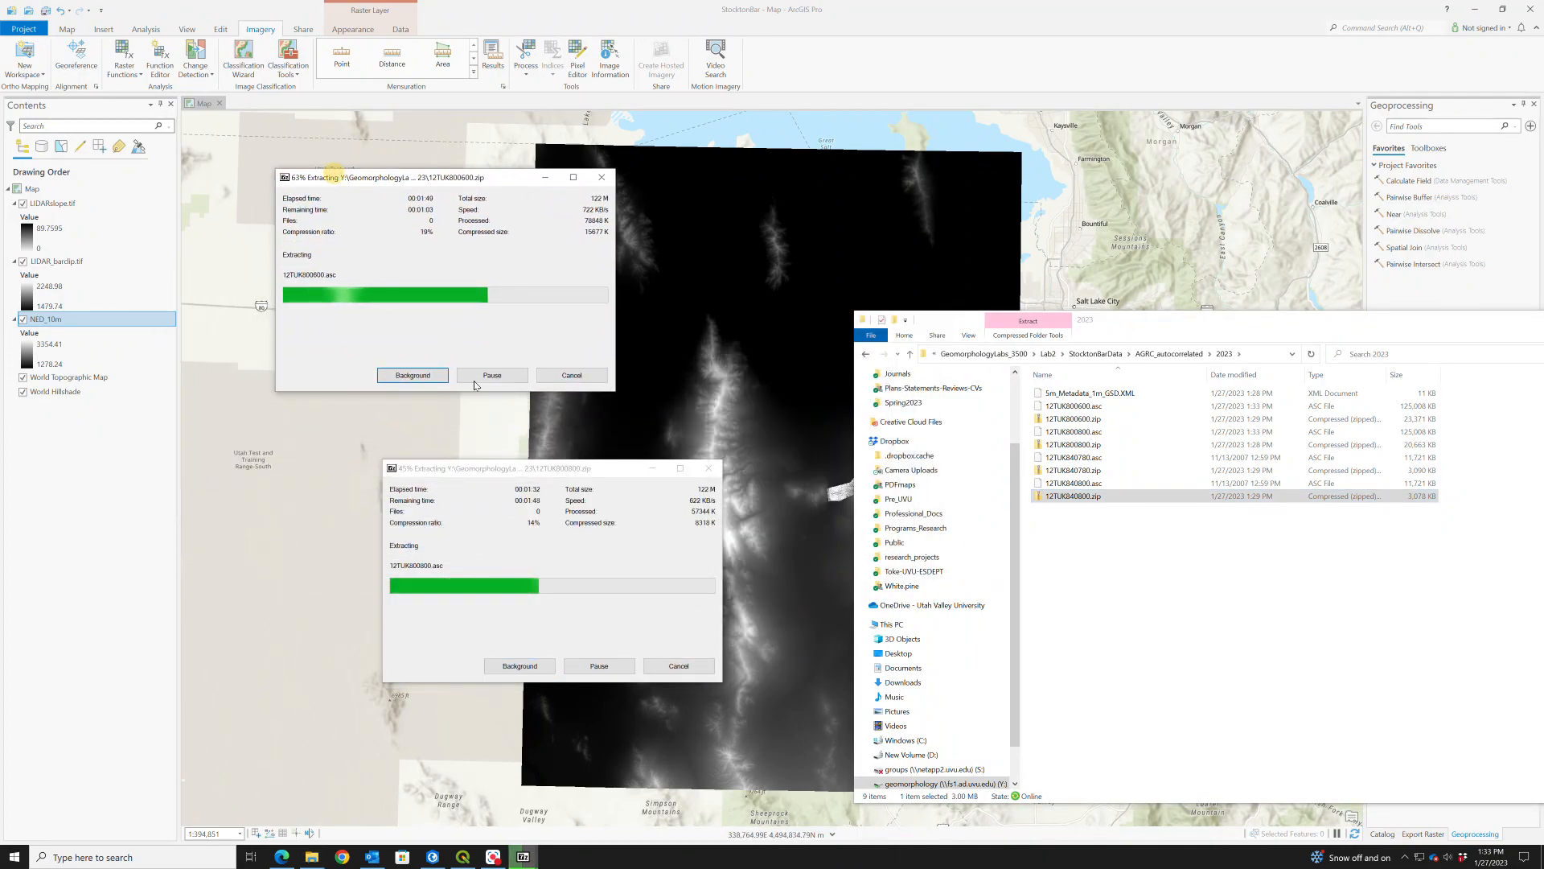
{"action": "left_click_drag", "start_coordinate": [596, 471], "coordinate": [384, 469]}
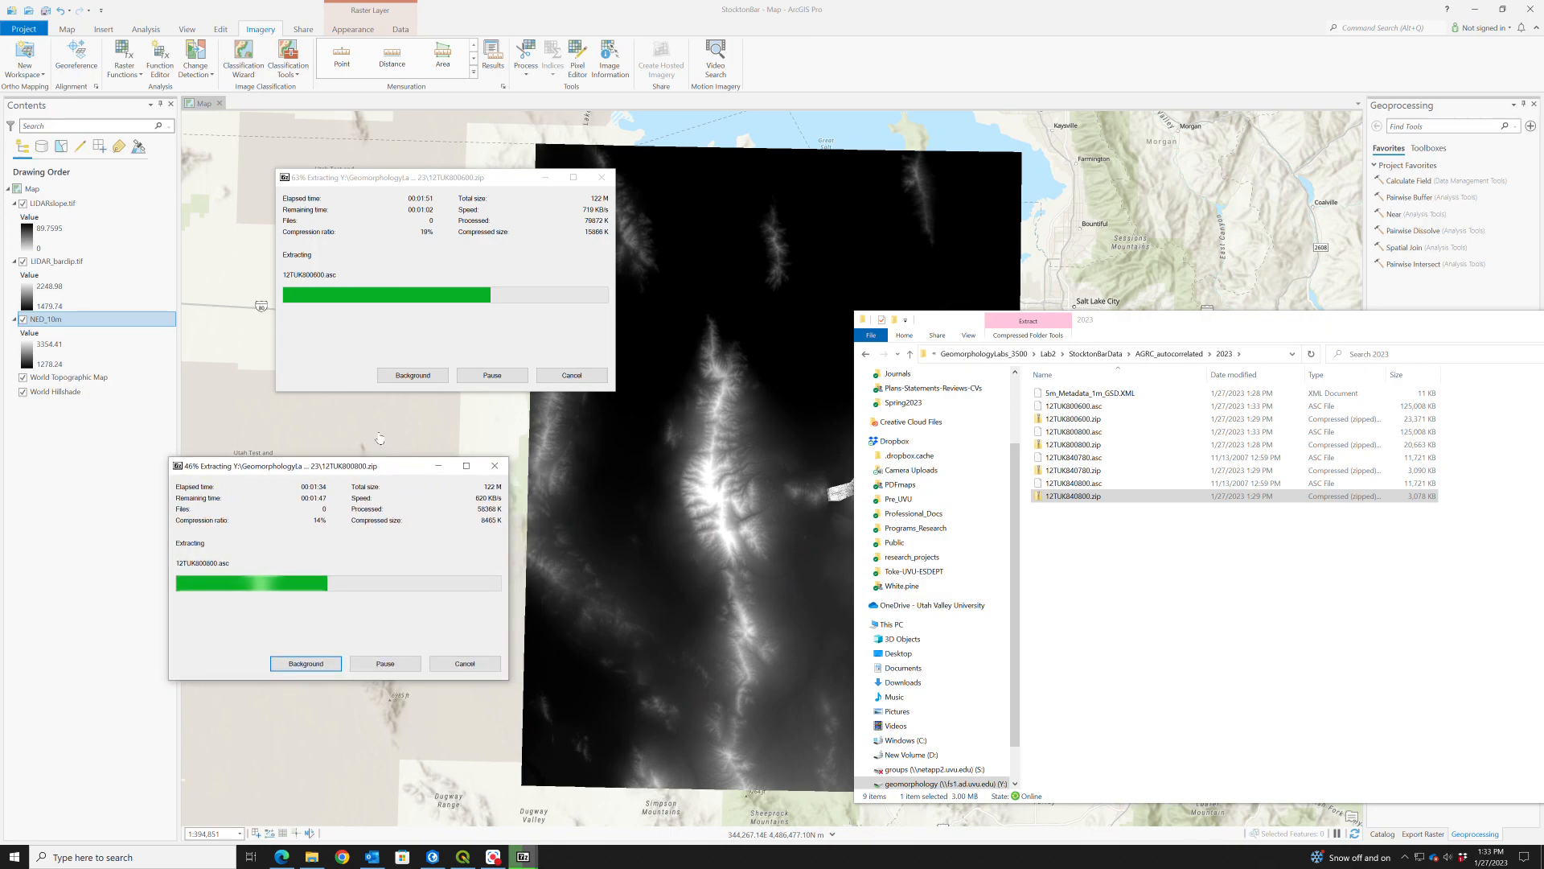
{"action": "left_click_drag", "start_coordinate": [441, 179], "coordinate": [372, 109]}
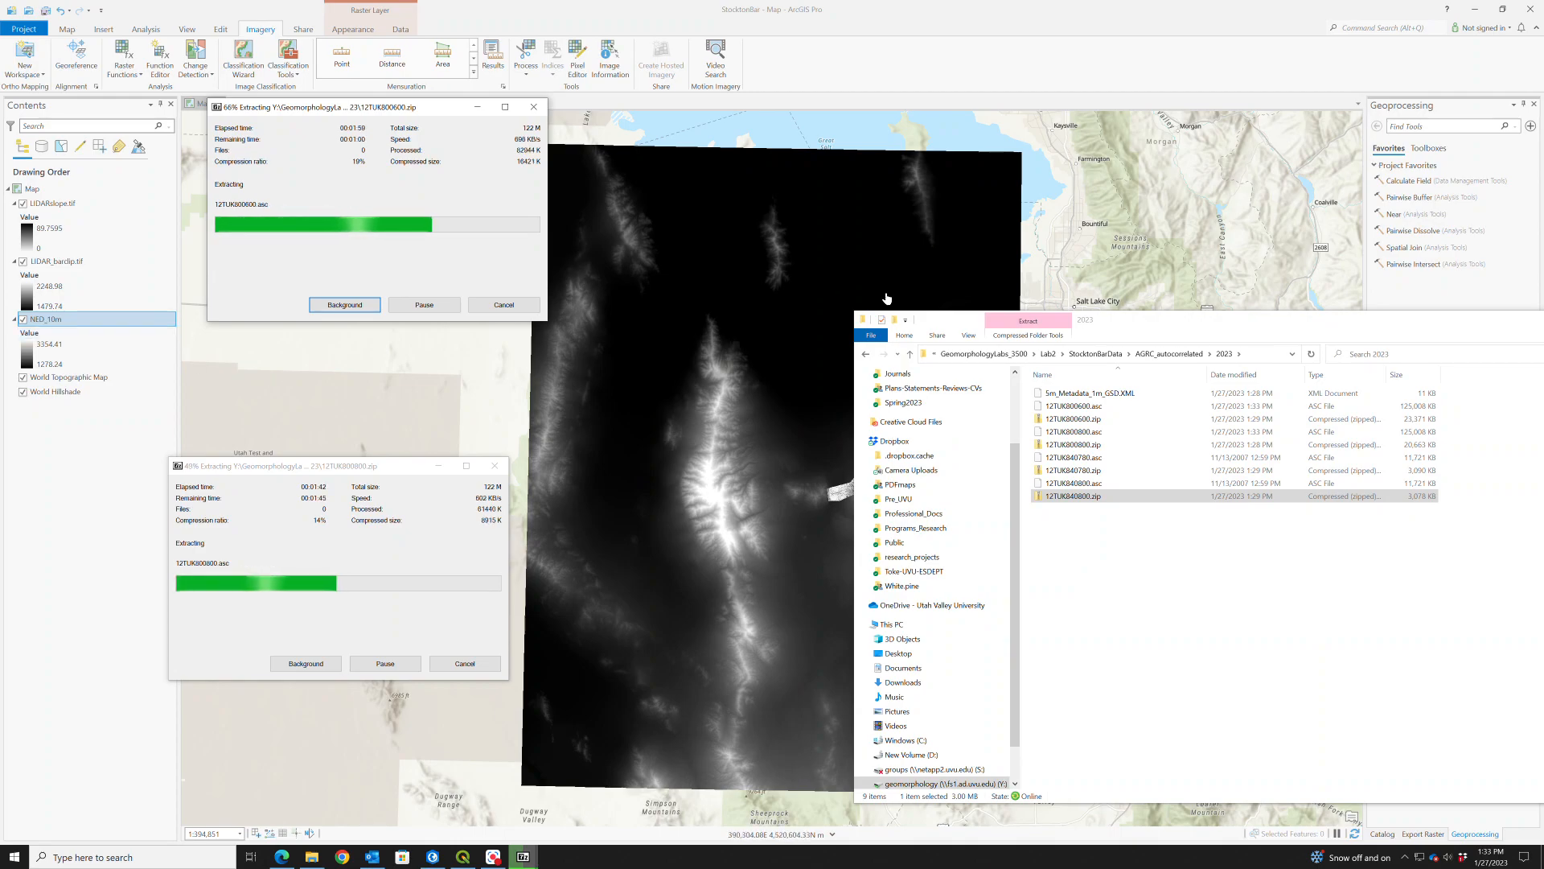
{"action": "left_click_drag", "start_coordinate": [1154, 322], "coordinate": [1385, 328]}
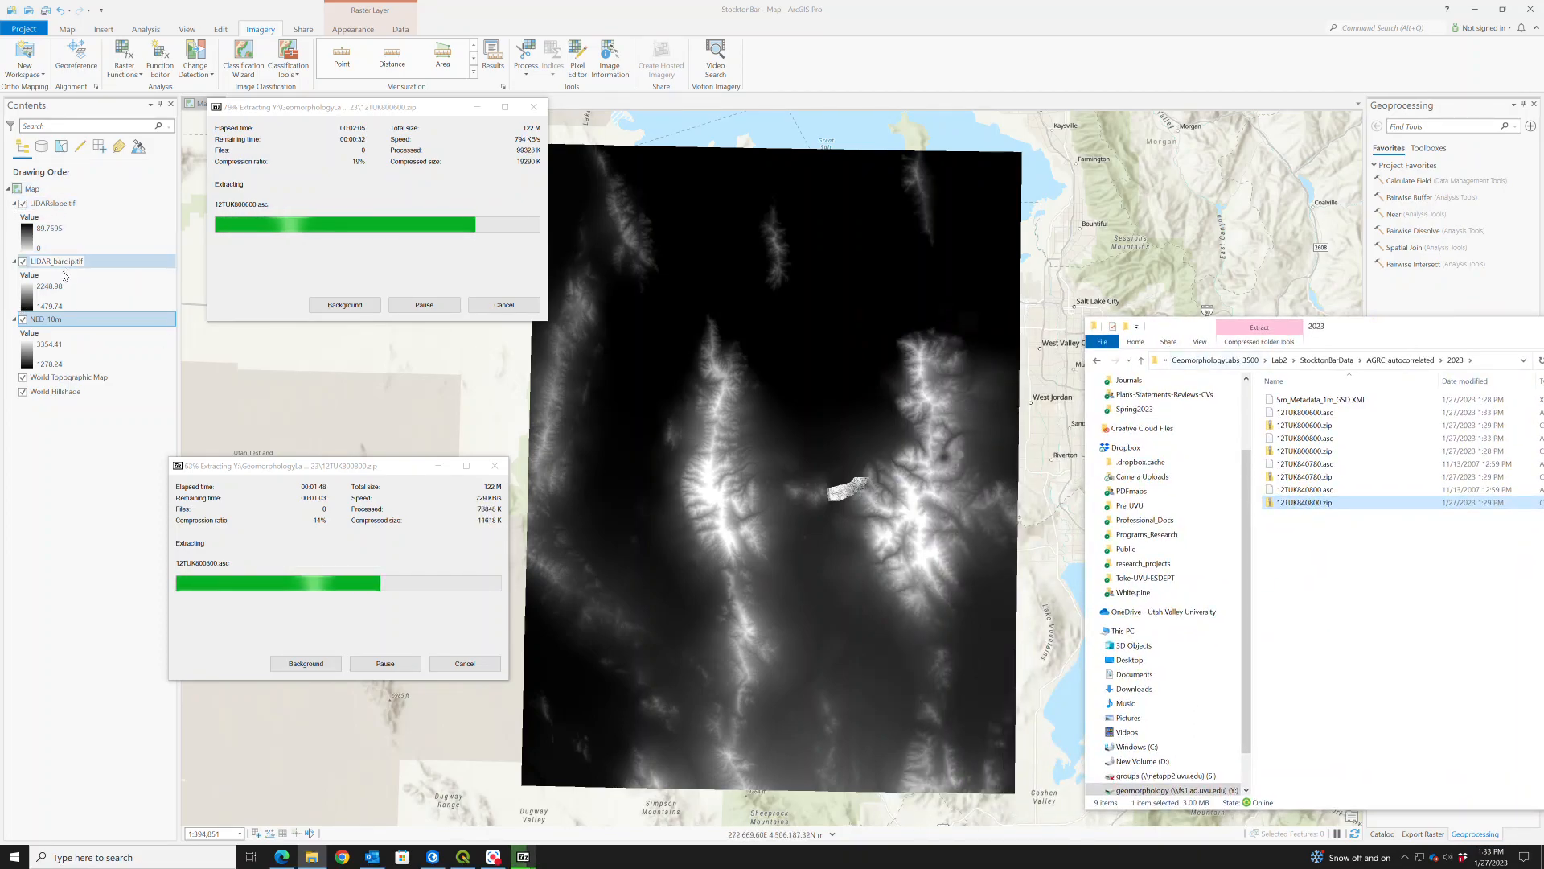
- Switch the LIDARslope.tif layer off and back on to compare it with the LIDAR_barclip.tif elevation raster beneath
{"action": "scroll", "coordinate": [882, 487], "scroll_direction": "up", "scroll_amount": 5}
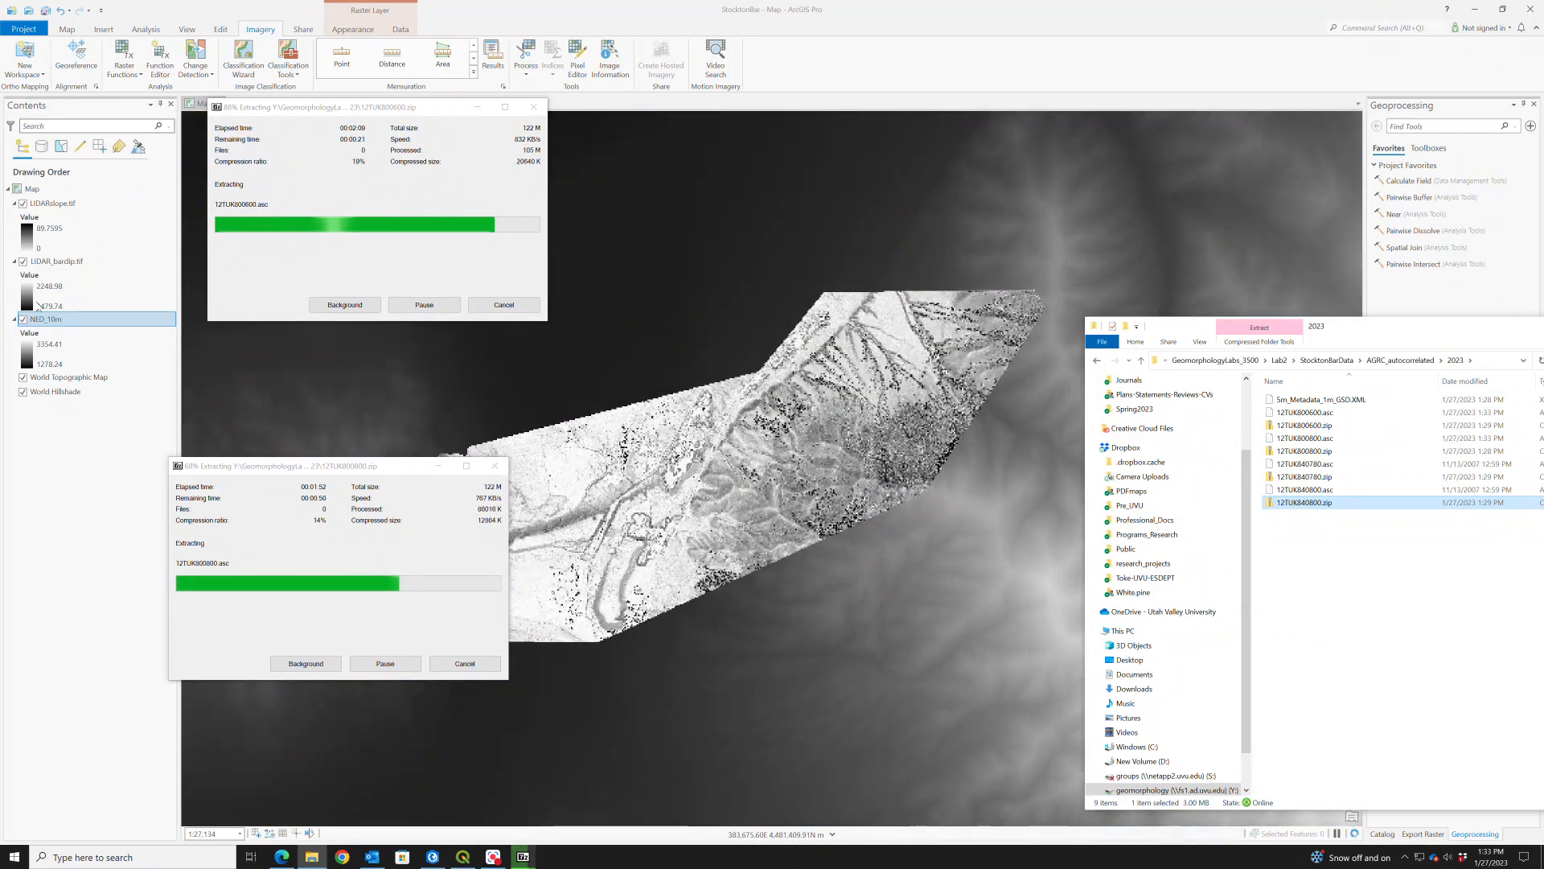
{"action": "left_click", "coordinate": [23, 205]}
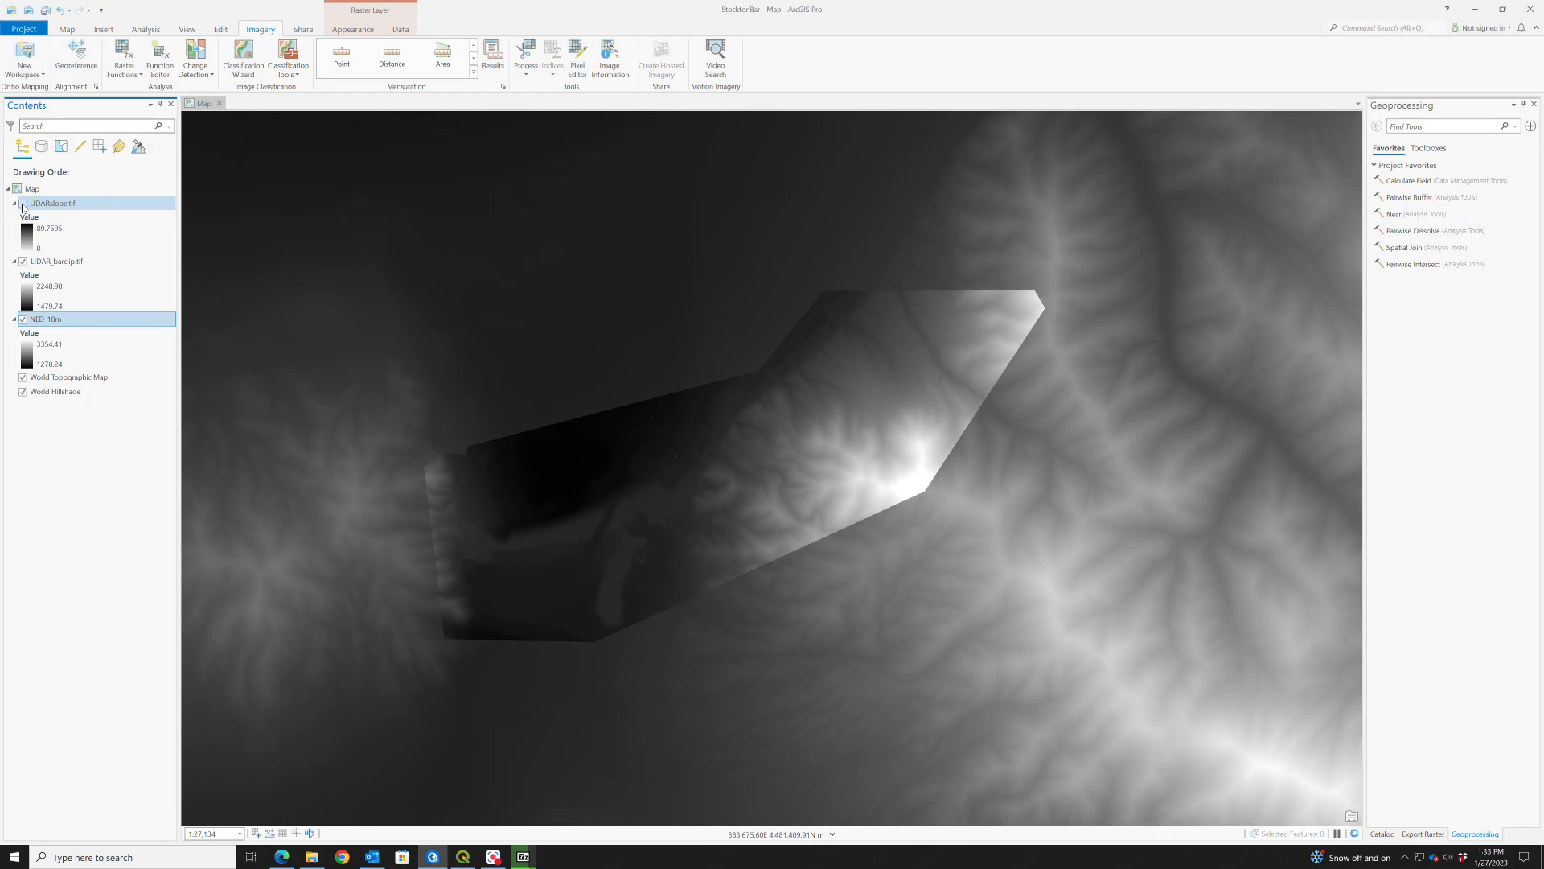
{"action": "left_click", "coordinate": [23, 205]}
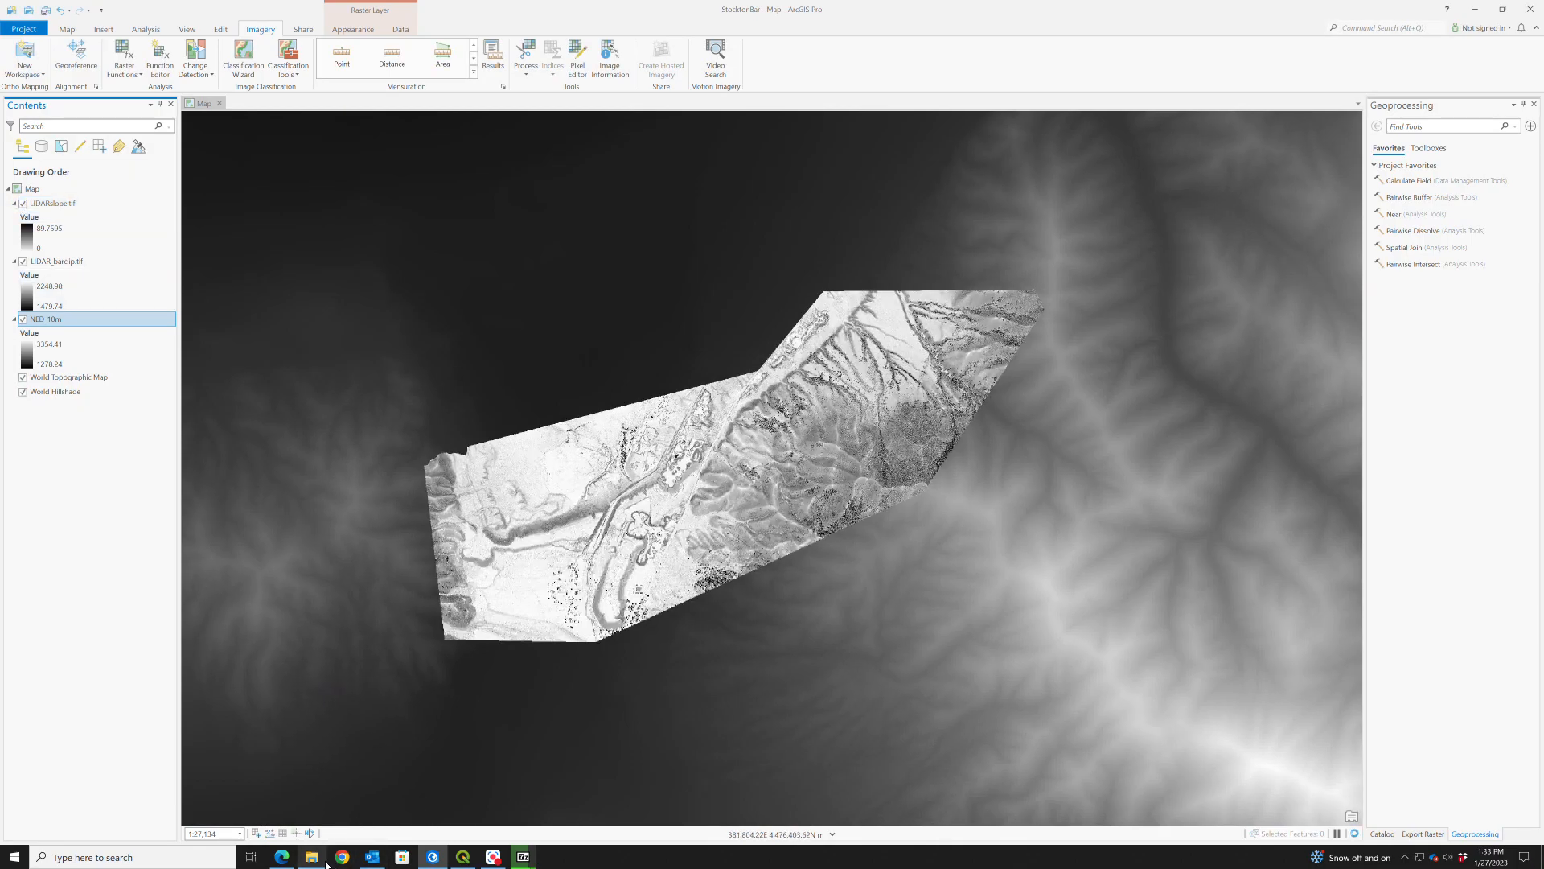
- Bring back the 2023 folder window and add 12TUK840800.asc from it to the ArcGIS Pro map
{"action": "left_click", "coordinate": [313, 858]}
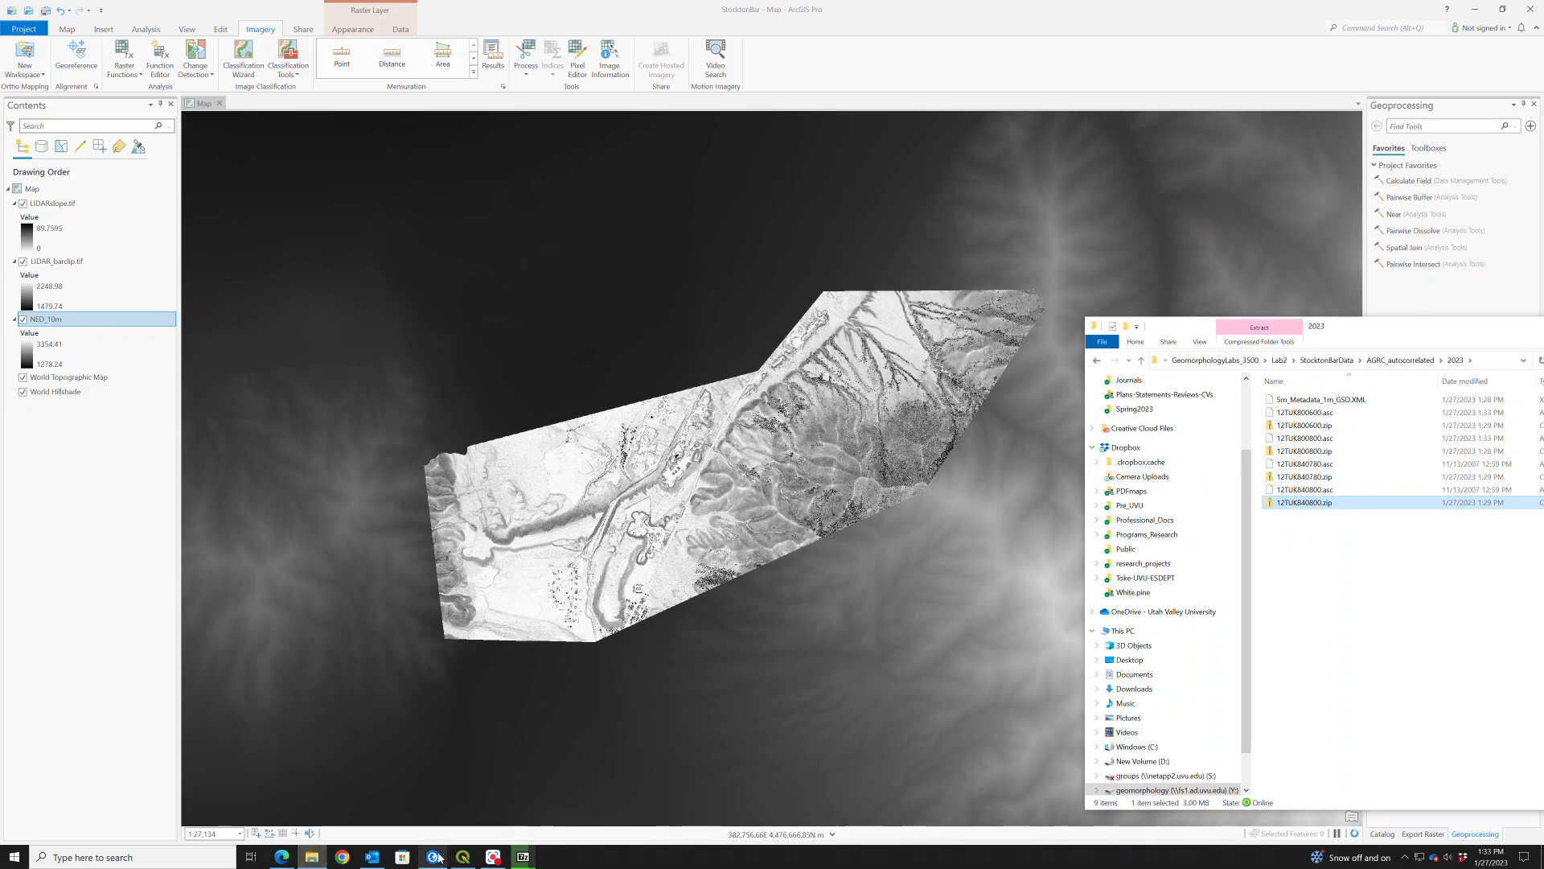
{"action": "mouse_move", "coordinate": [524, 859]}
{"action": "left_click", "coordinate": [491, 764]}
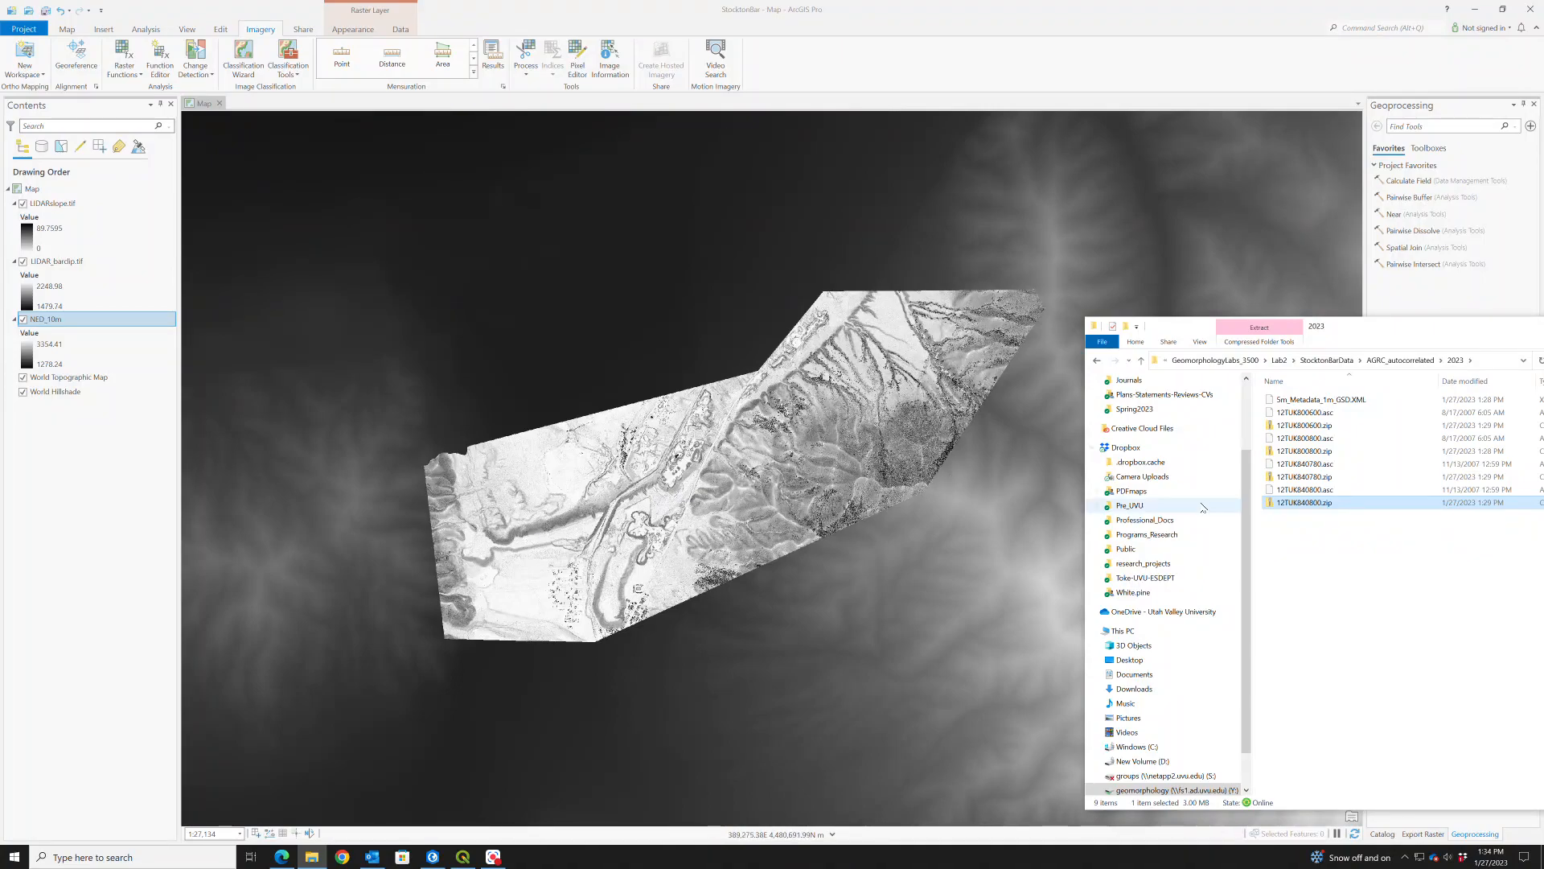
{"action": "mouse_move", "coordinate": [1305, 489]}
{"action": "left_mouse_down"}
{"action": "mouse_move", "coordinate": [1257, 553]}
{"action": "mouse_move", "coordinate": [914, 596]}
{"action": "left_mouse_up"}
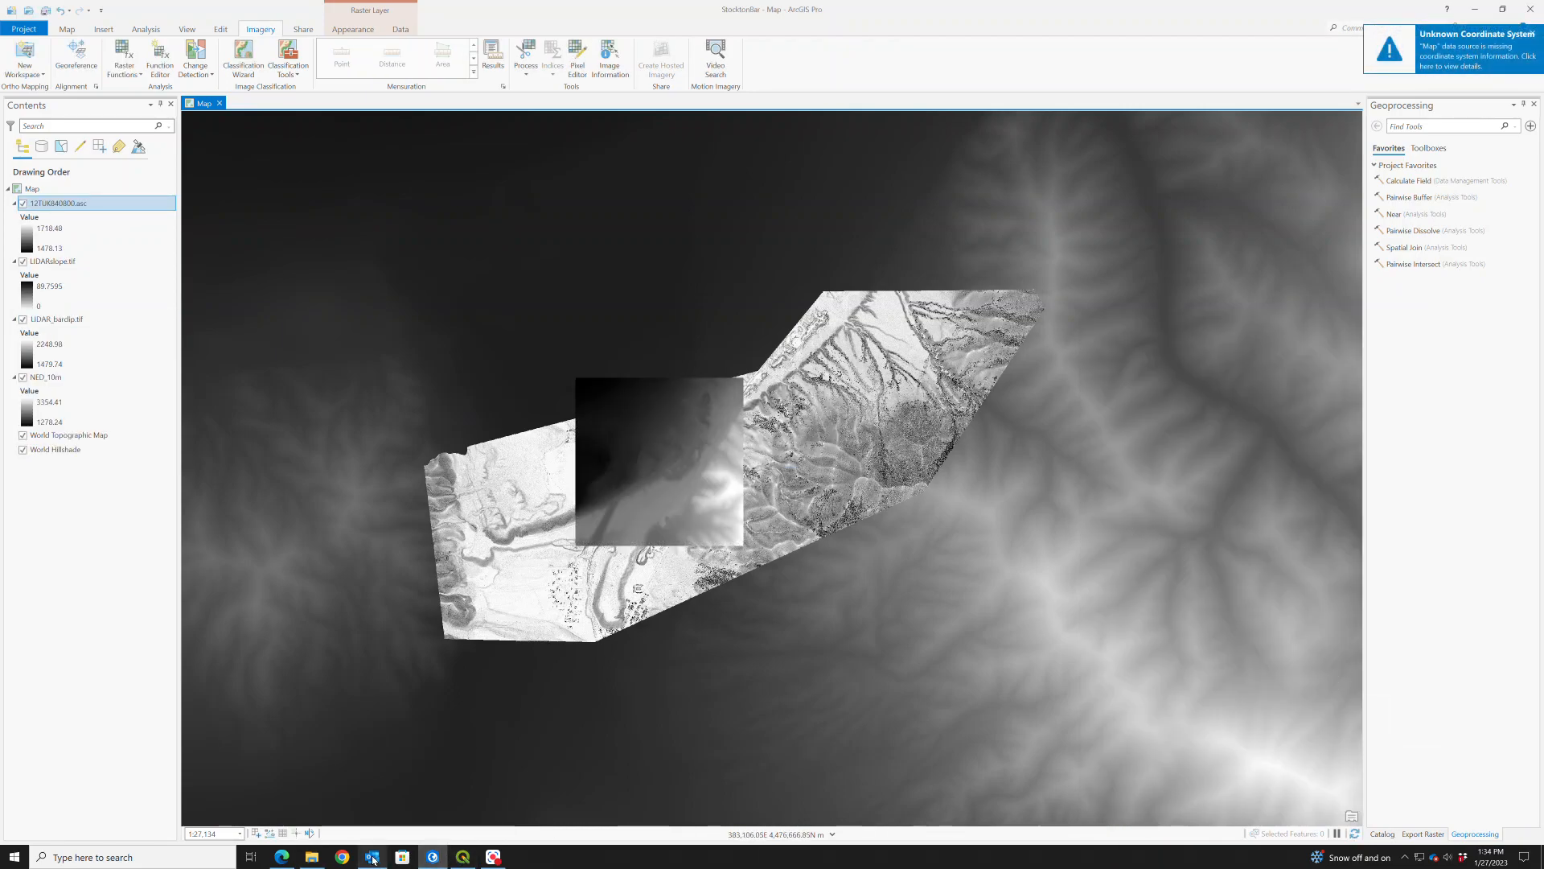
- Return to the 2023 folder and add 12TUK840780.asc to the map
{"action": "left_click", "coordinate": [433, 859]}
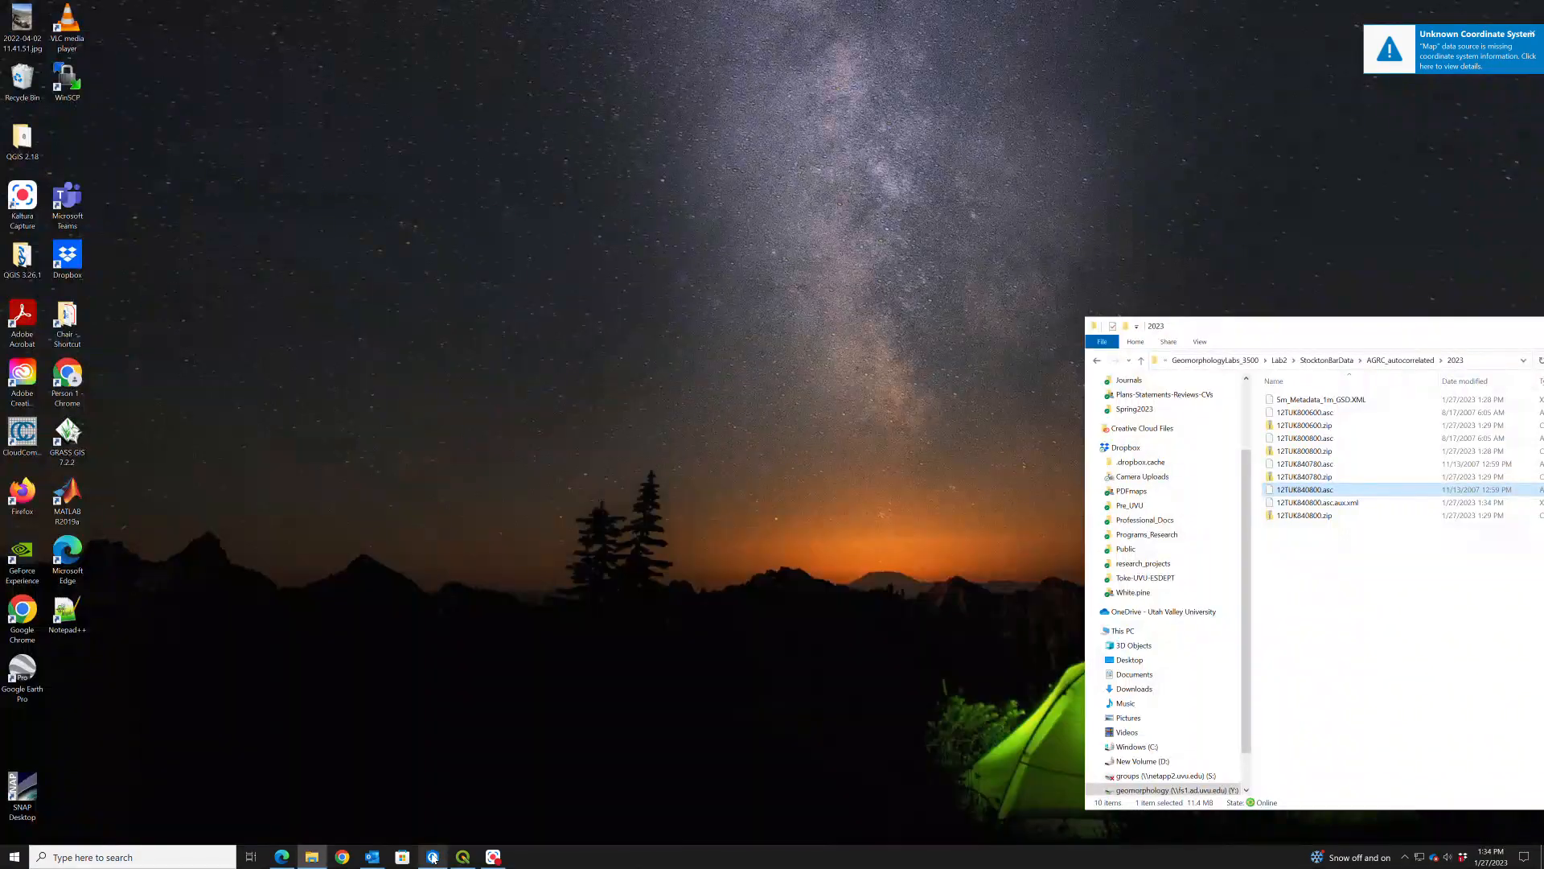
{"action": "left_click", "coordinate": [433, 859]}
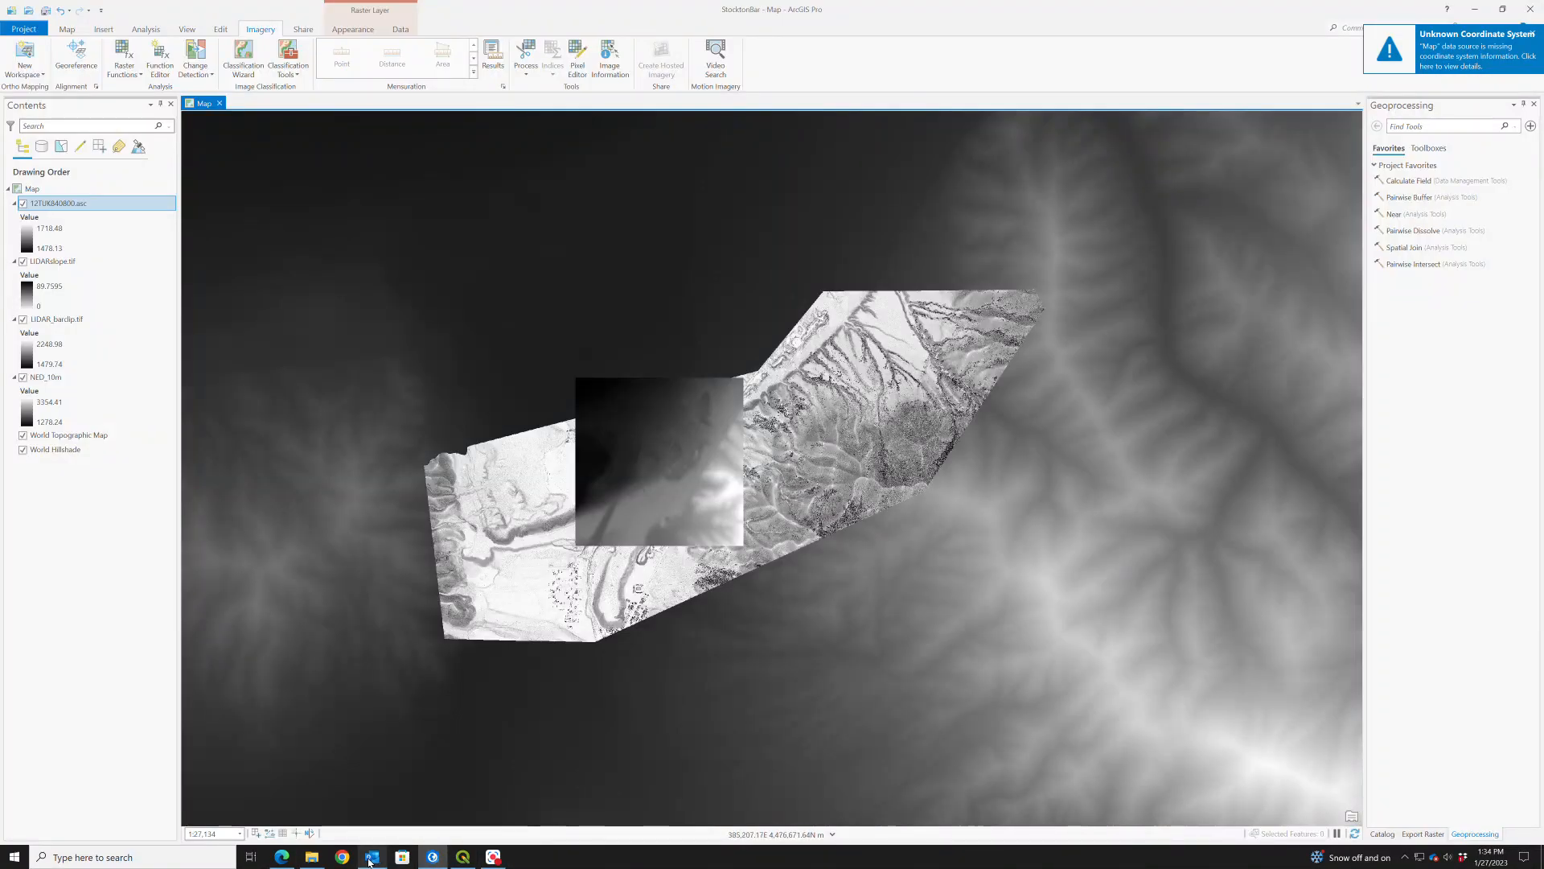
{"action": "left_click", "coordinate": [312, 858]}
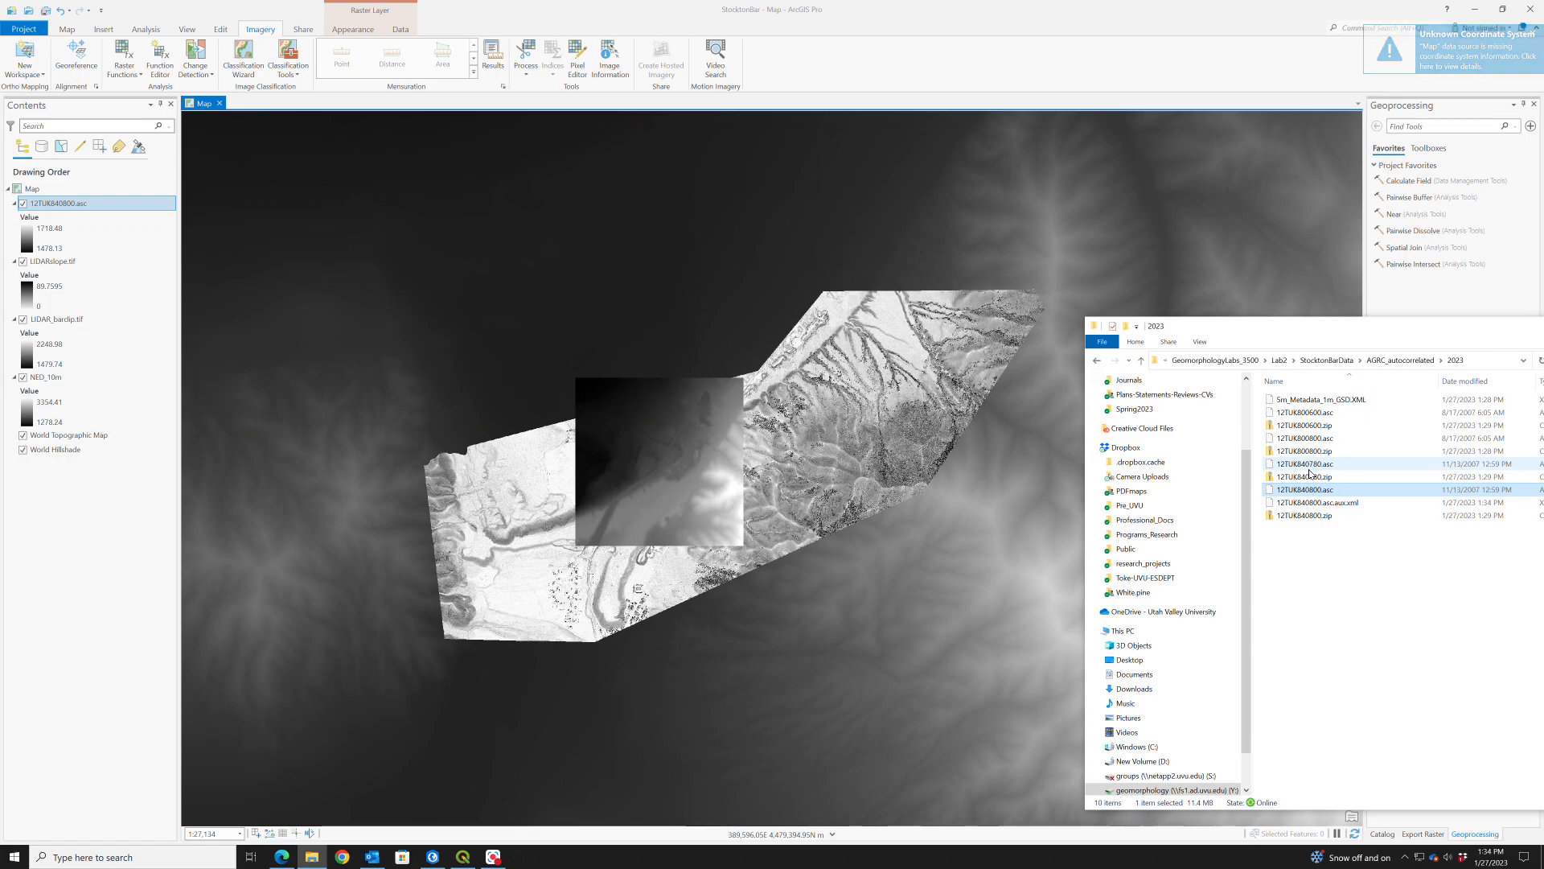
{"action": "left_click_drag", "start_coordinate": [1307, 465], "coordinate": [854, 433]}
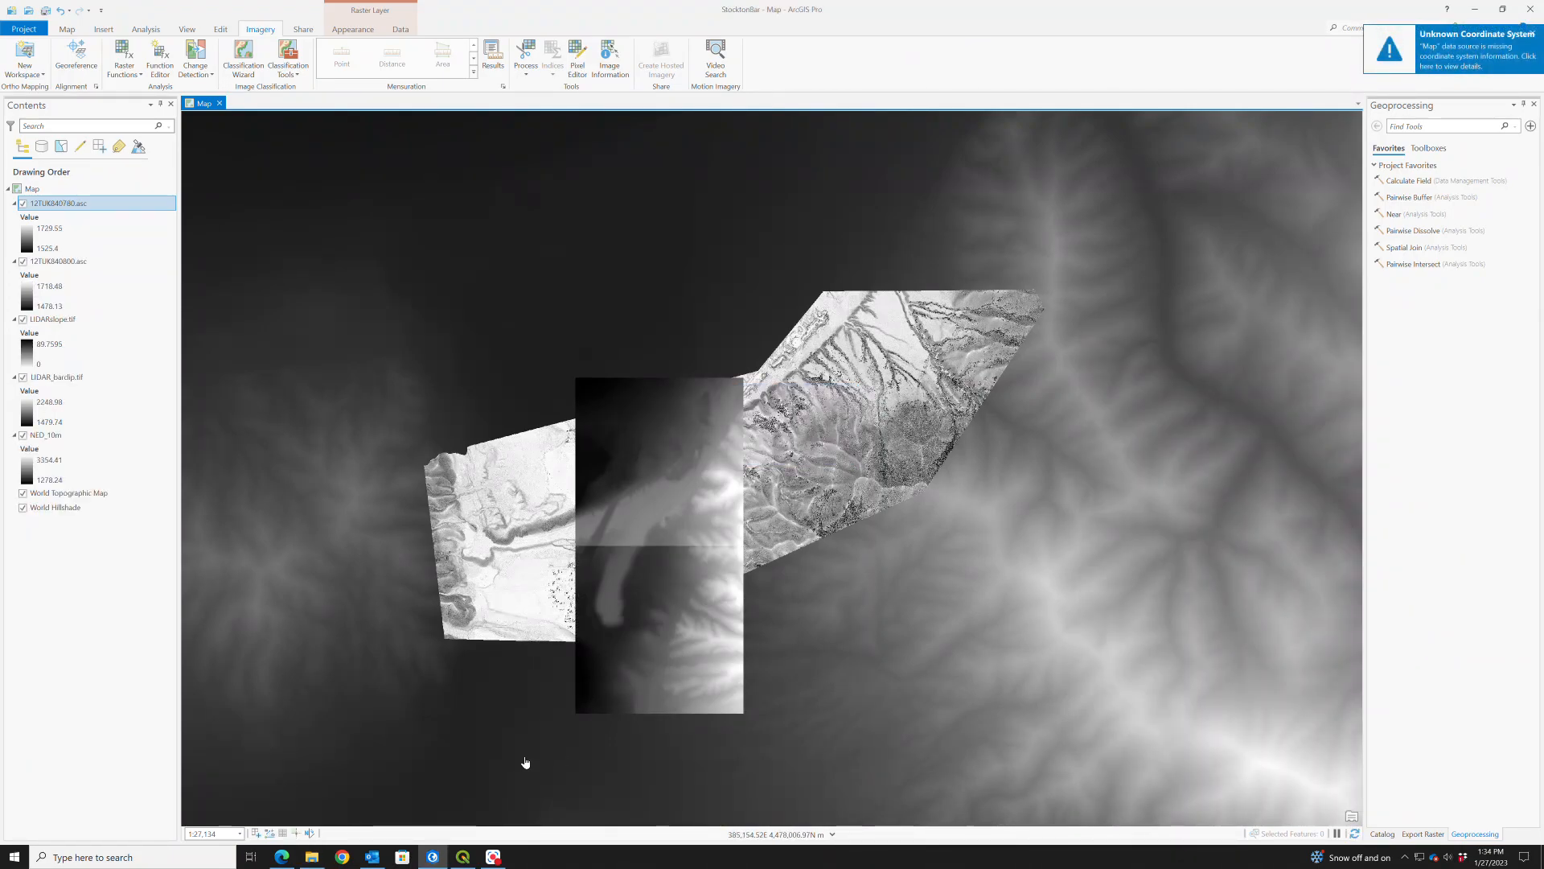
- Add 12TUK800800.asc from the 2023 folder to the map, building its pyramids and calculating statistics
{"action": "left_click", "coordinate": [312, 857]}
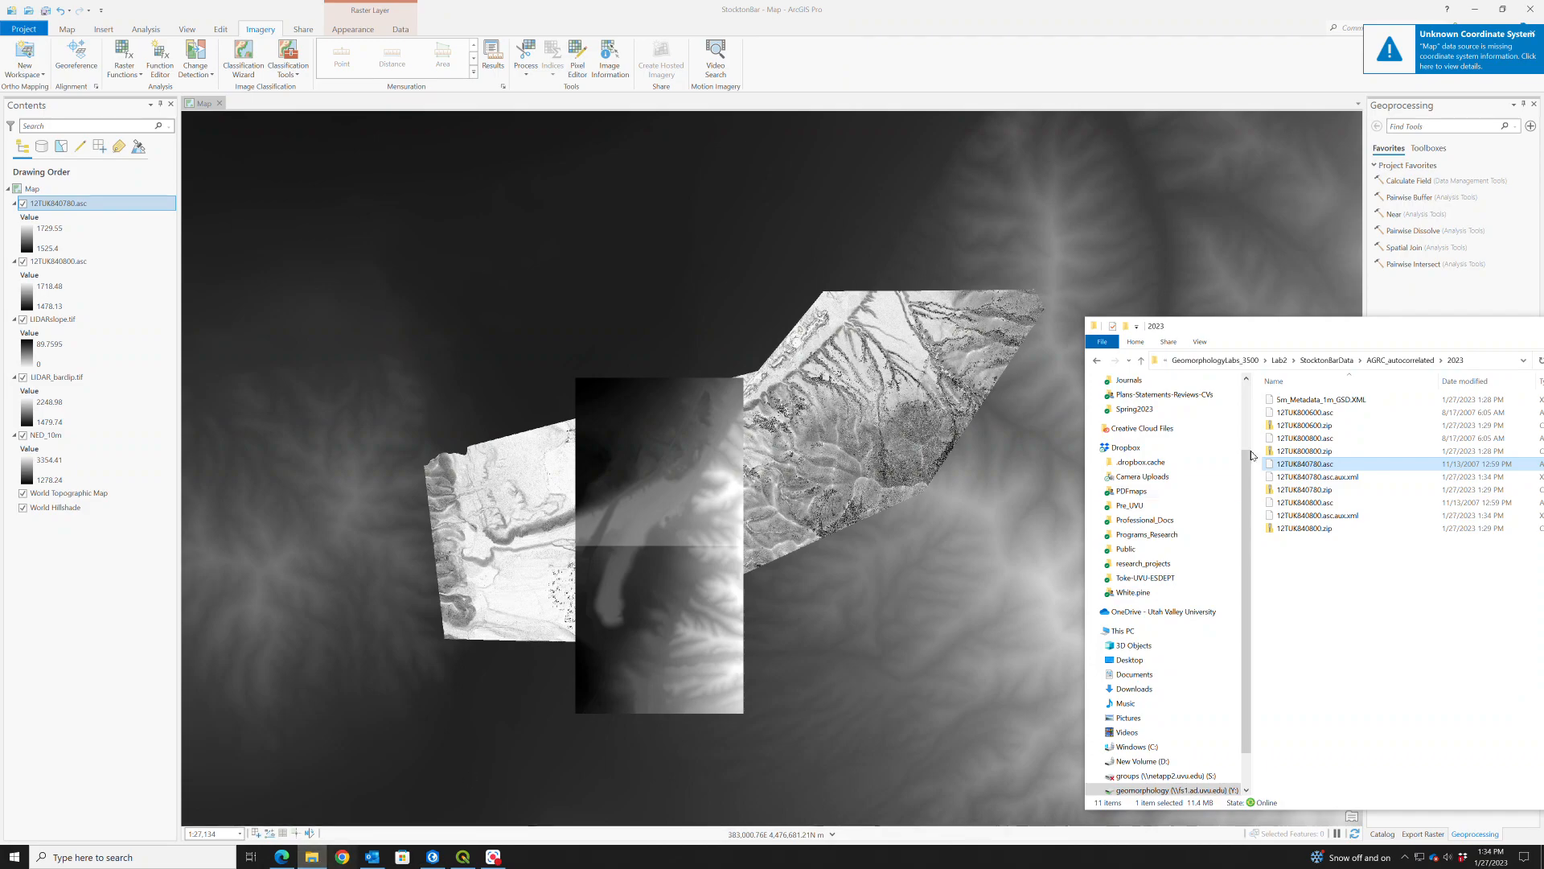
{"action": "left_click", "coordinate": [1323, 440]}
{"action": "left_click_drag", "start_coordinate": [947, 471], "coordinate": [947, 471]}
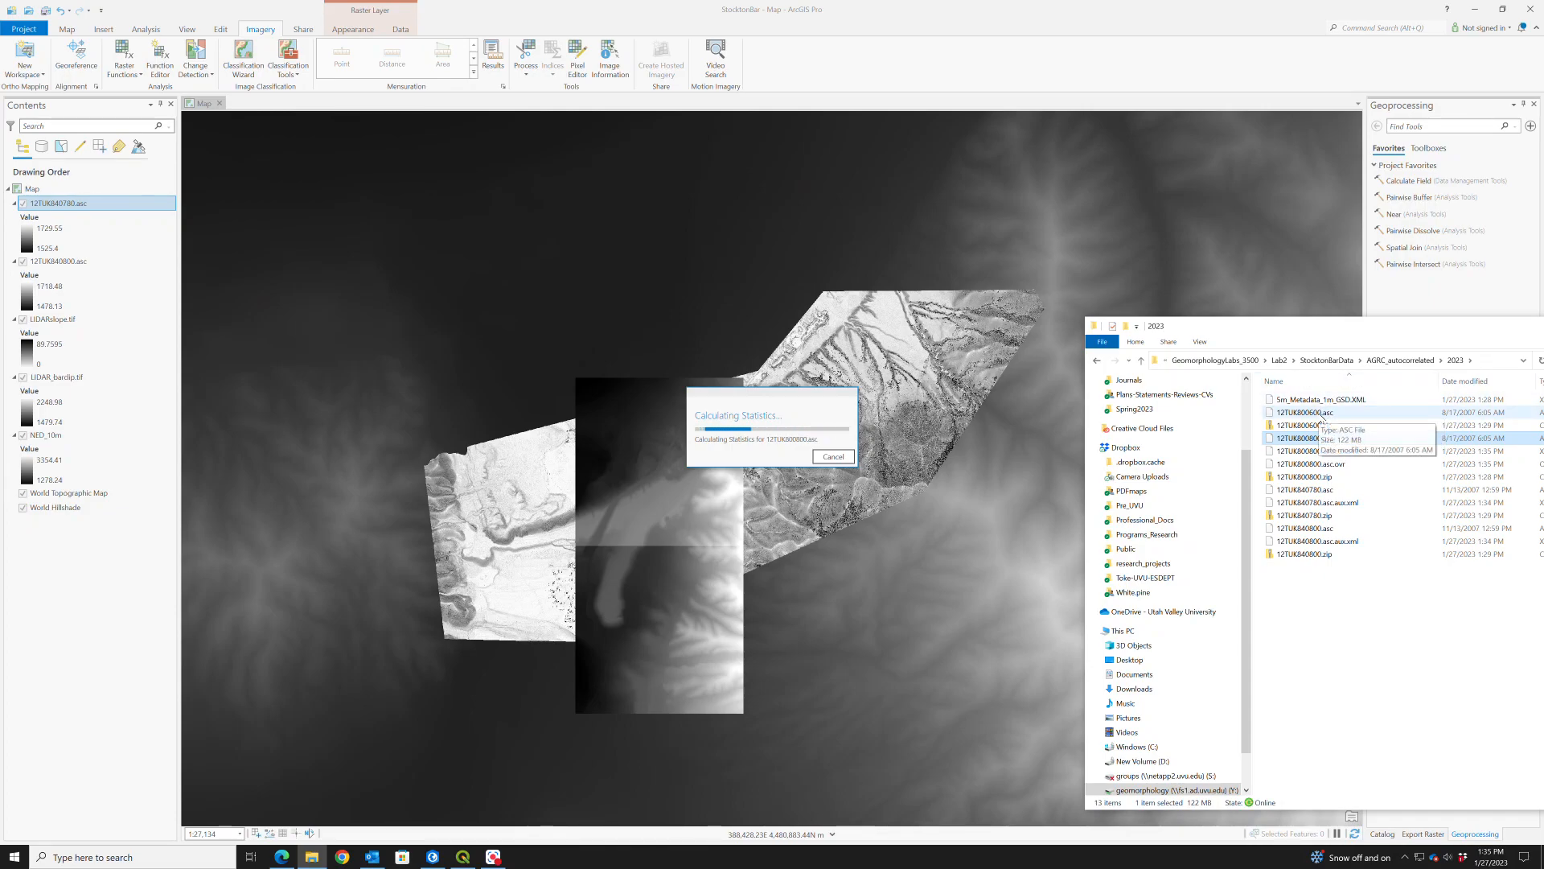
- Add 12TUK800600.asc from the 2023 folder to the map and minimize the folder window
{"action": "left_click", "coordinate": [1320, 414]}
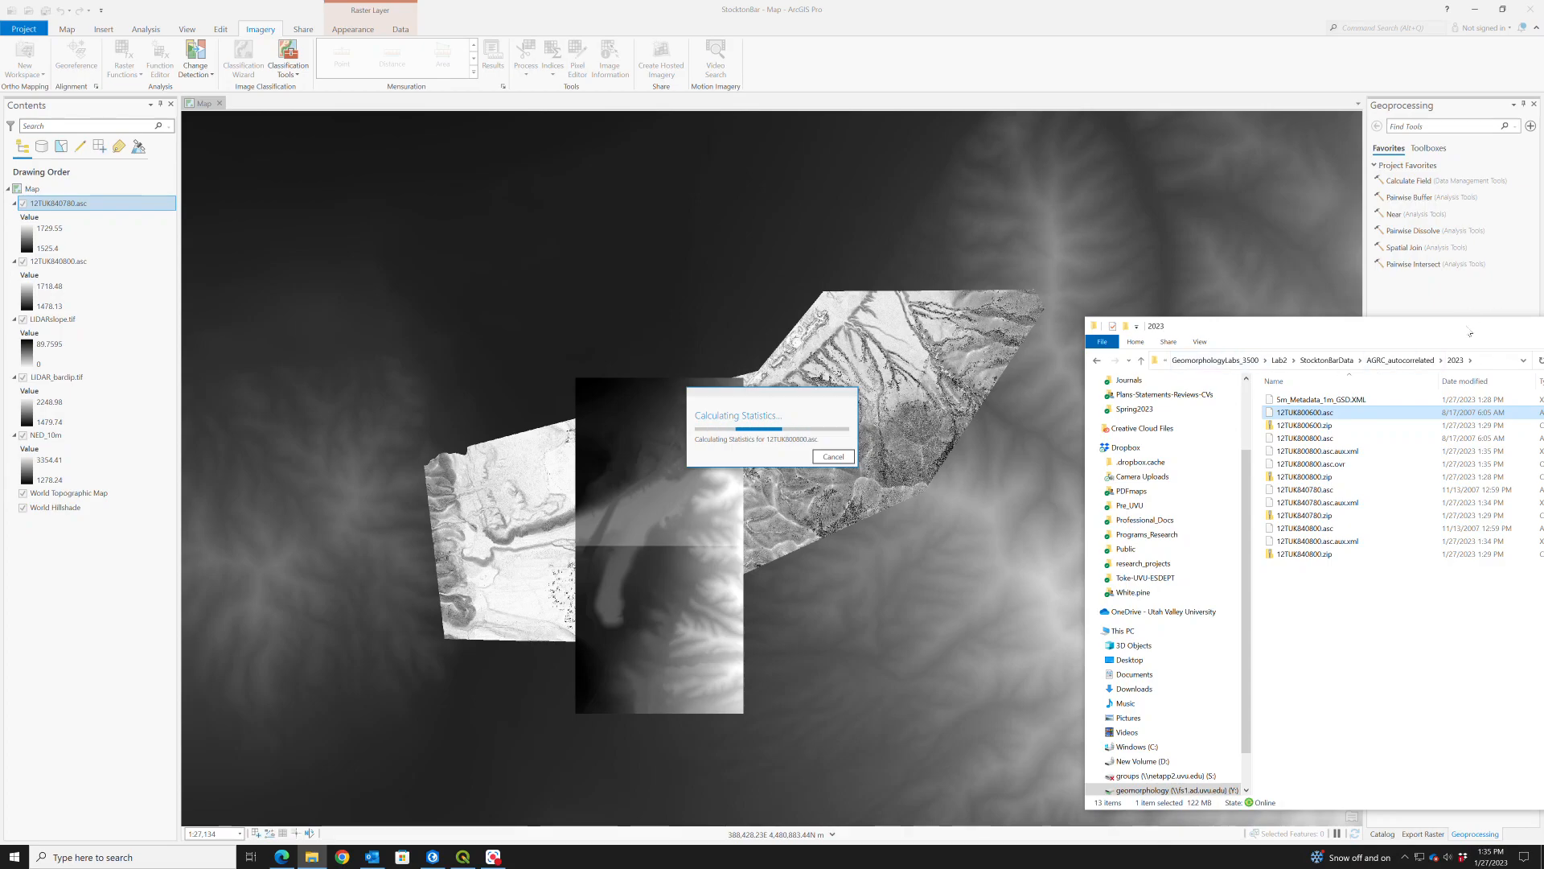
{"action": "left_click_drag", "start_coordinate": [1471, 332], "coordinate": [1248, 407]}
{"action": "left_click_drag", "start_coordinate": [1450, 408], "coordinate": [1071, 369]}
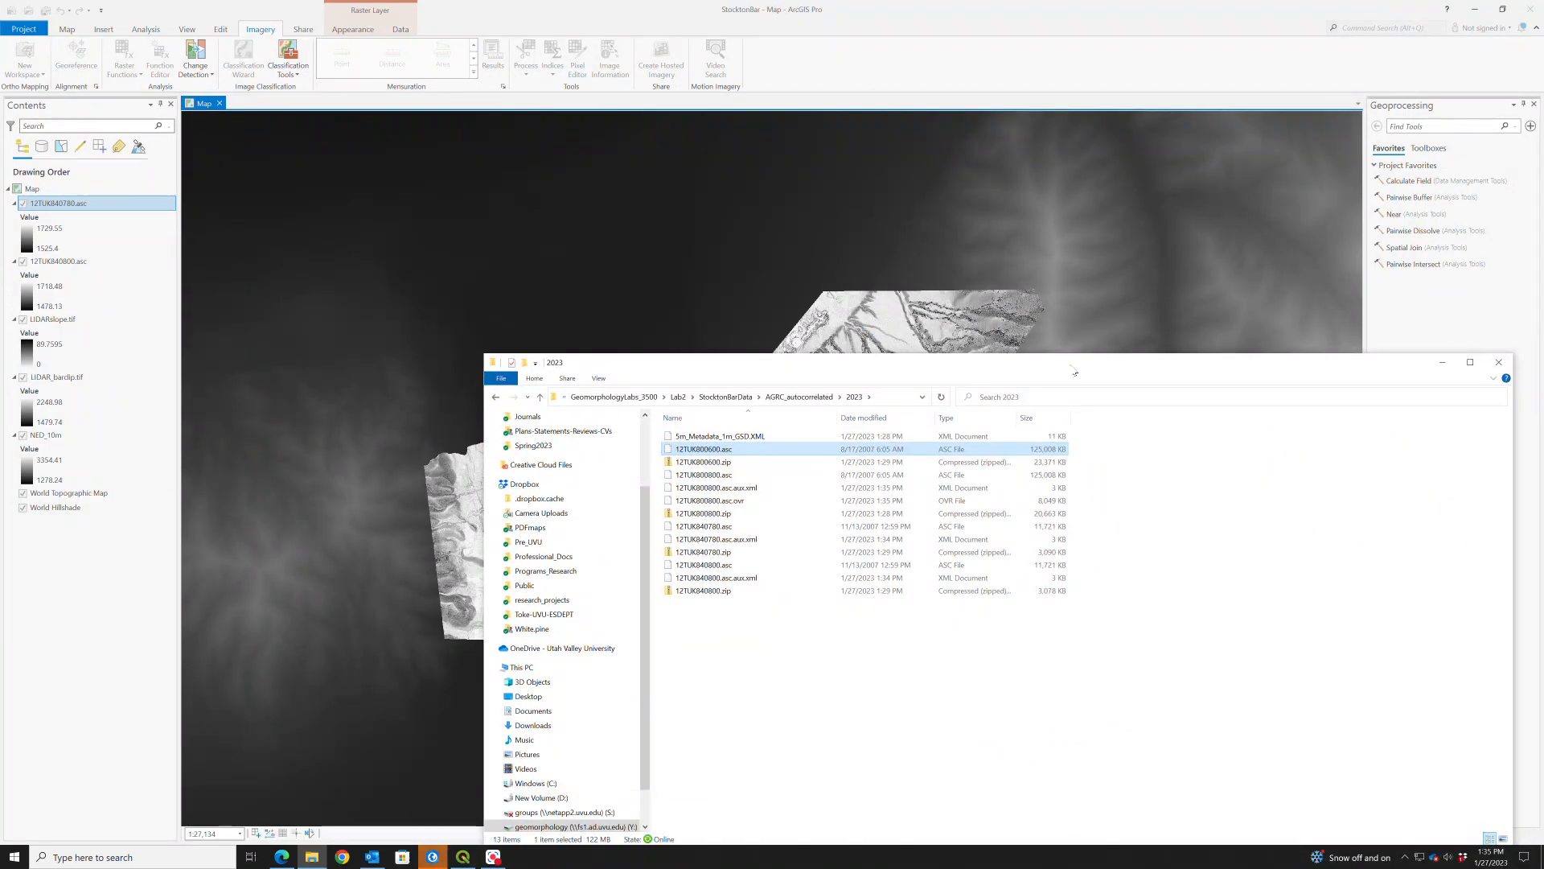
{"action": "left_click", "coordinate": [1441, 362]}
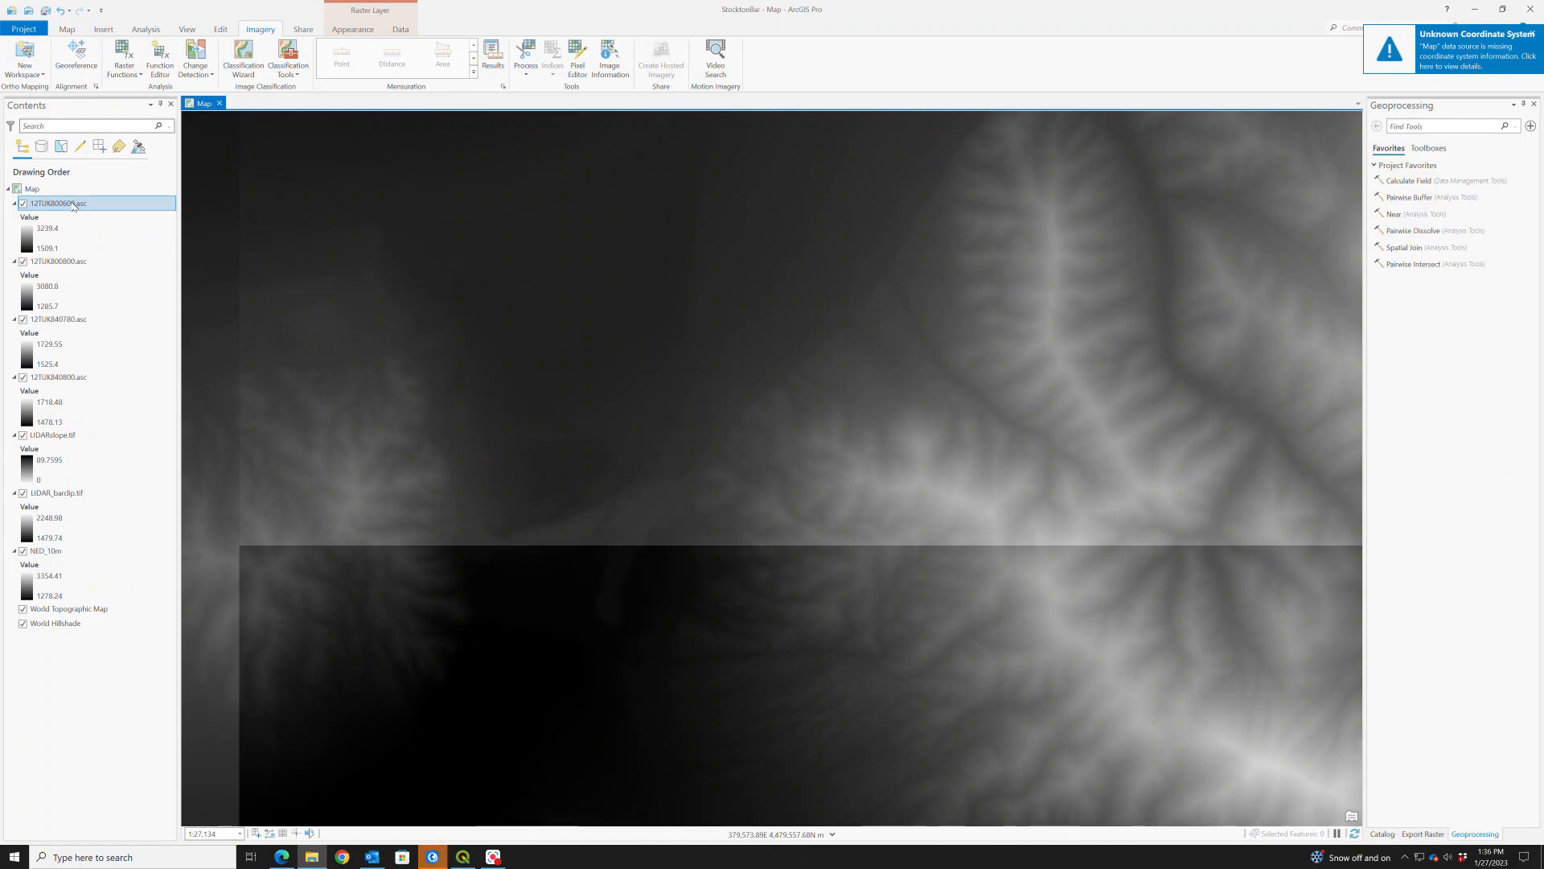
- Move 12TUK840780.asc and 12TUK840800.asc to the top of the drawing order, above the two larger 12TUK800 tiles
{"action": "left_click_drag", "start_coordinate": [60, 320], "coordinate": [71, 201]}
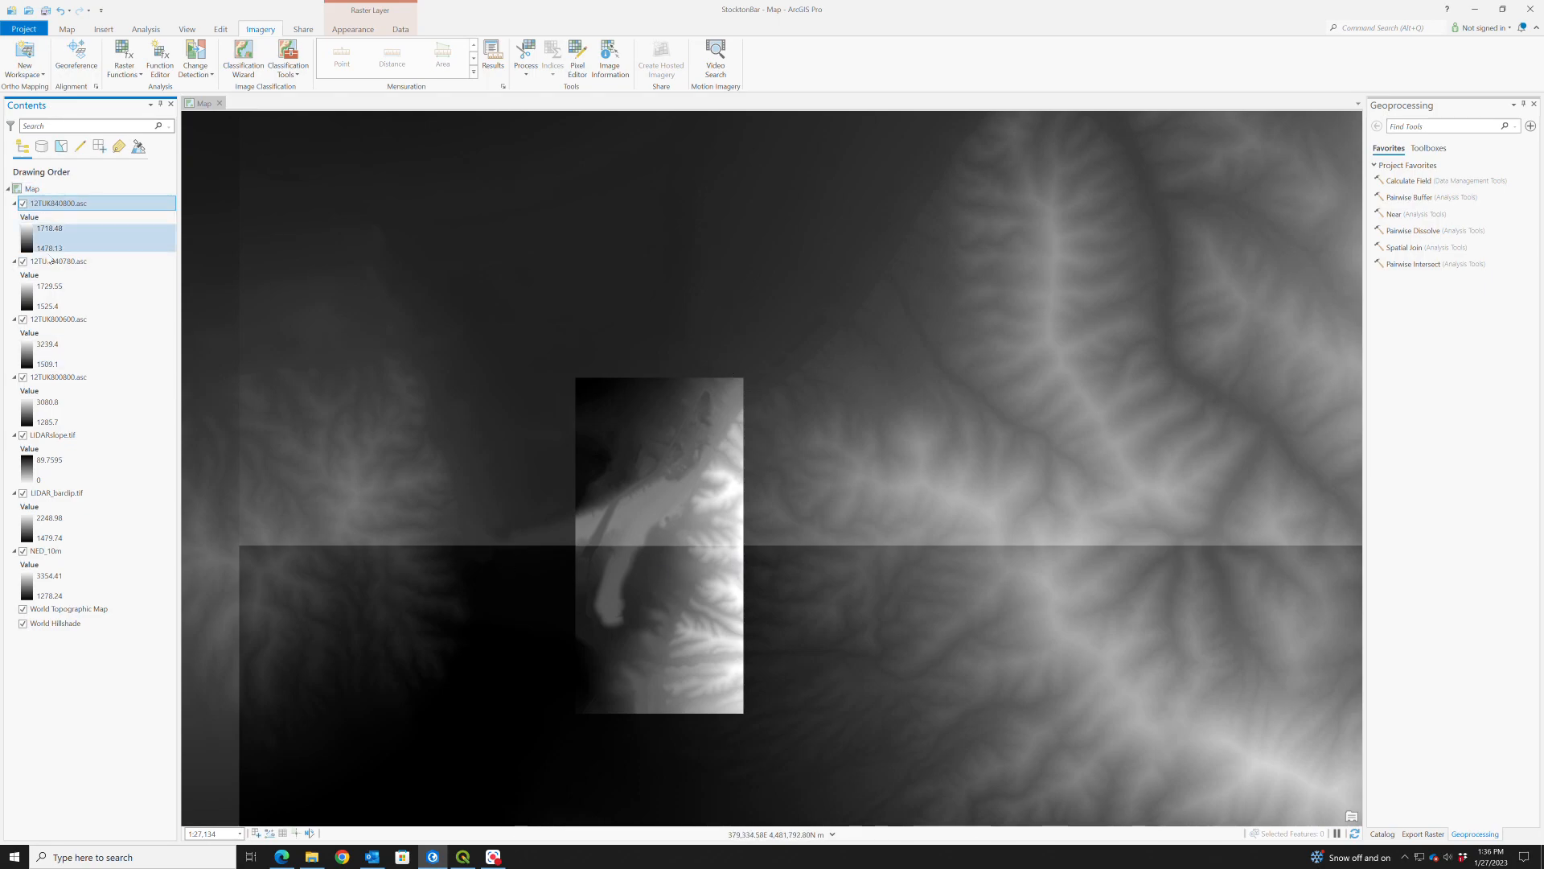
{"action": "left_click", "coordinate": [49, 378]}
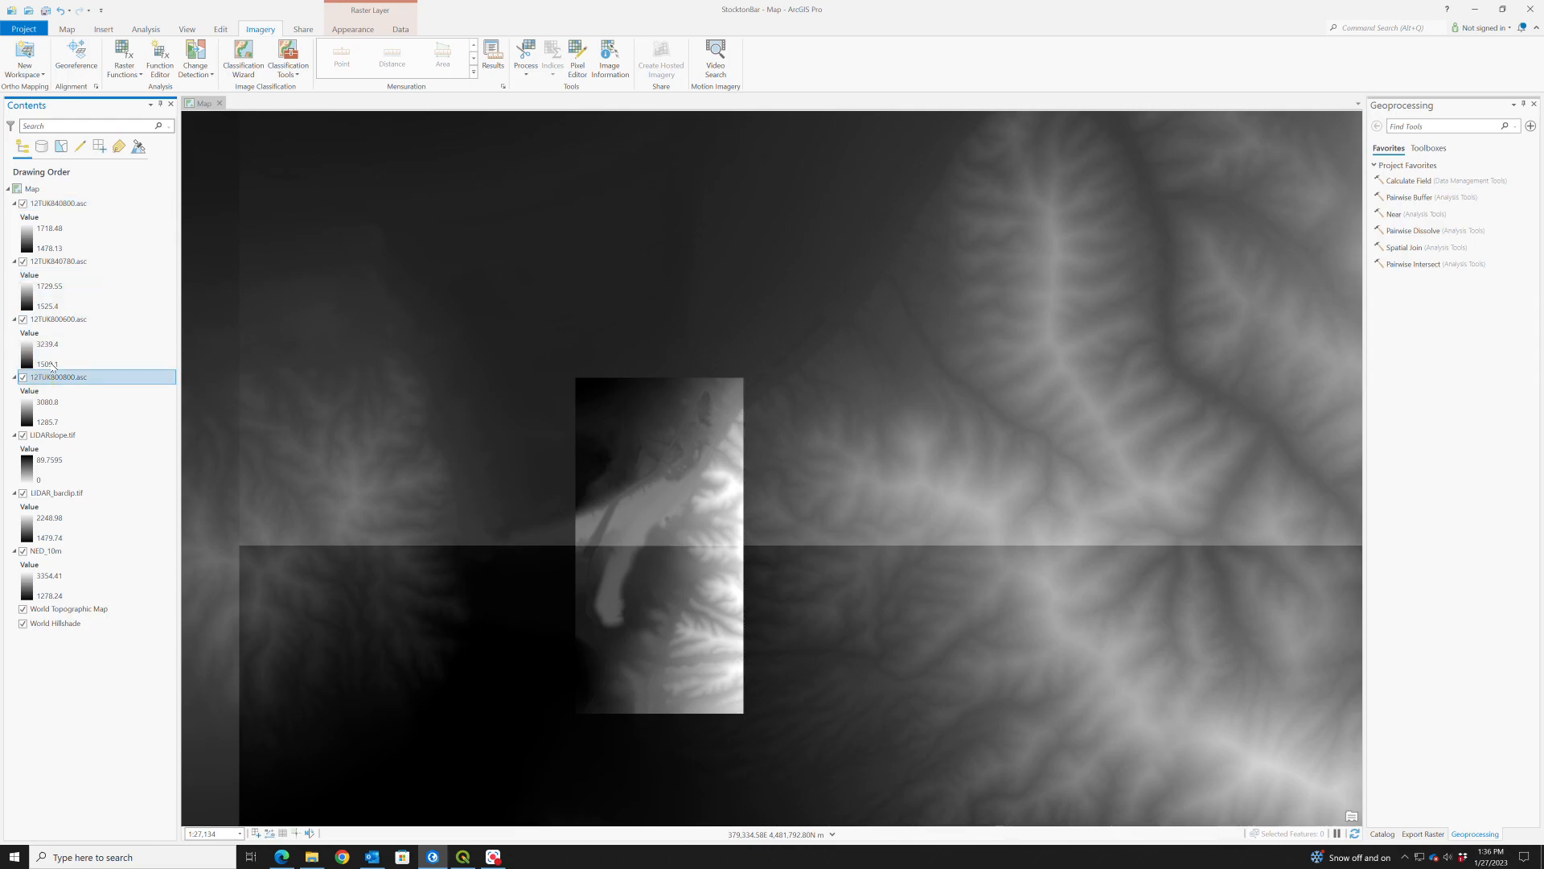
{"action": "left_click", "coordinate": [71, 204], "text": "shift"}
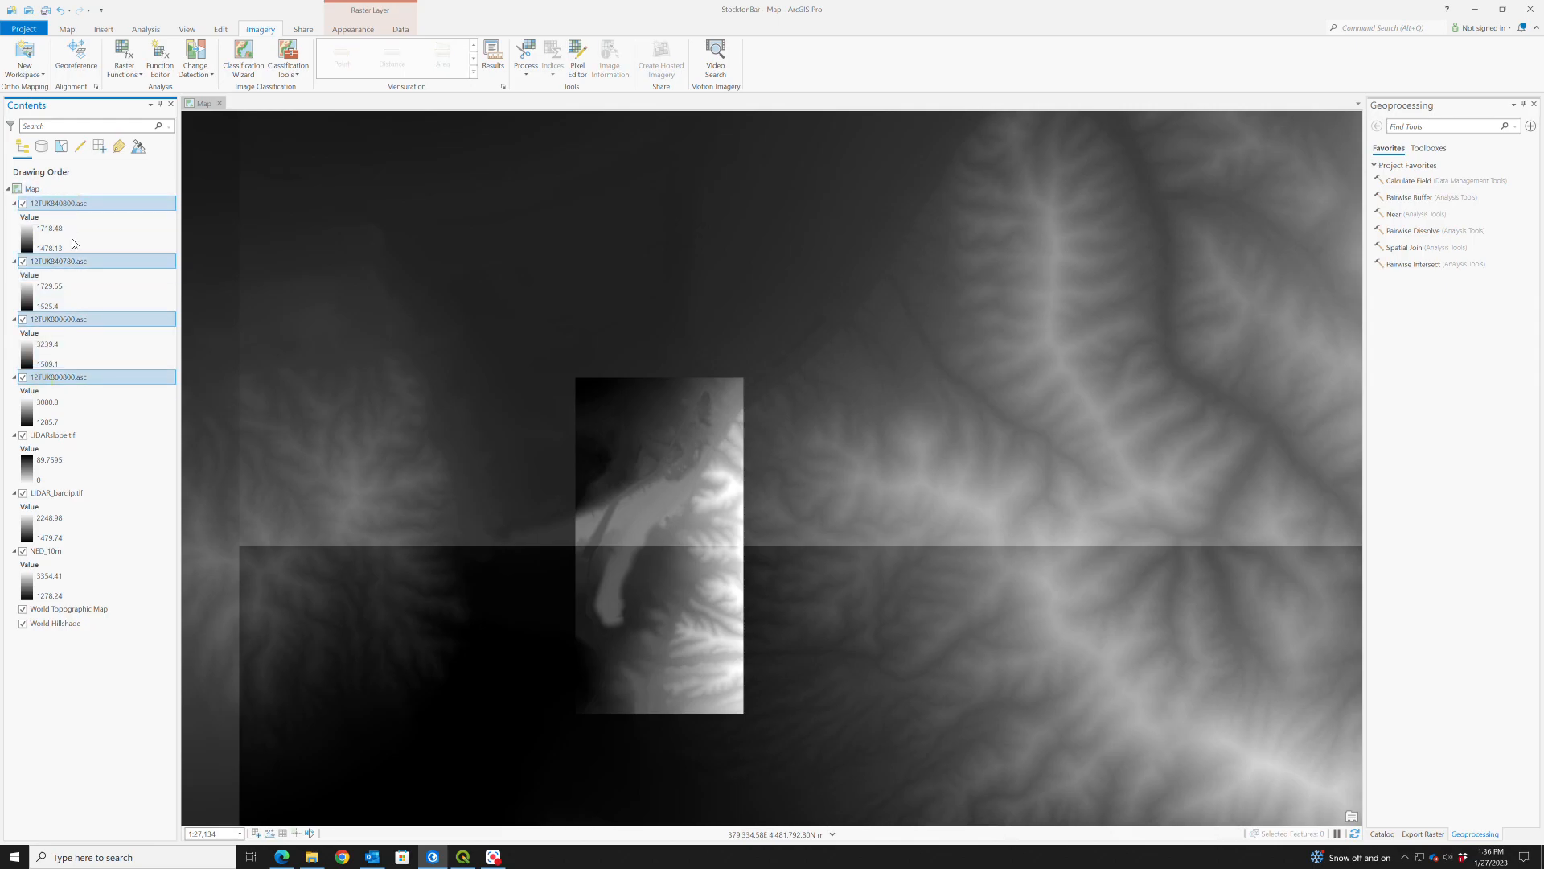
{"action": "left_click", "coordinate": [51, 378]}
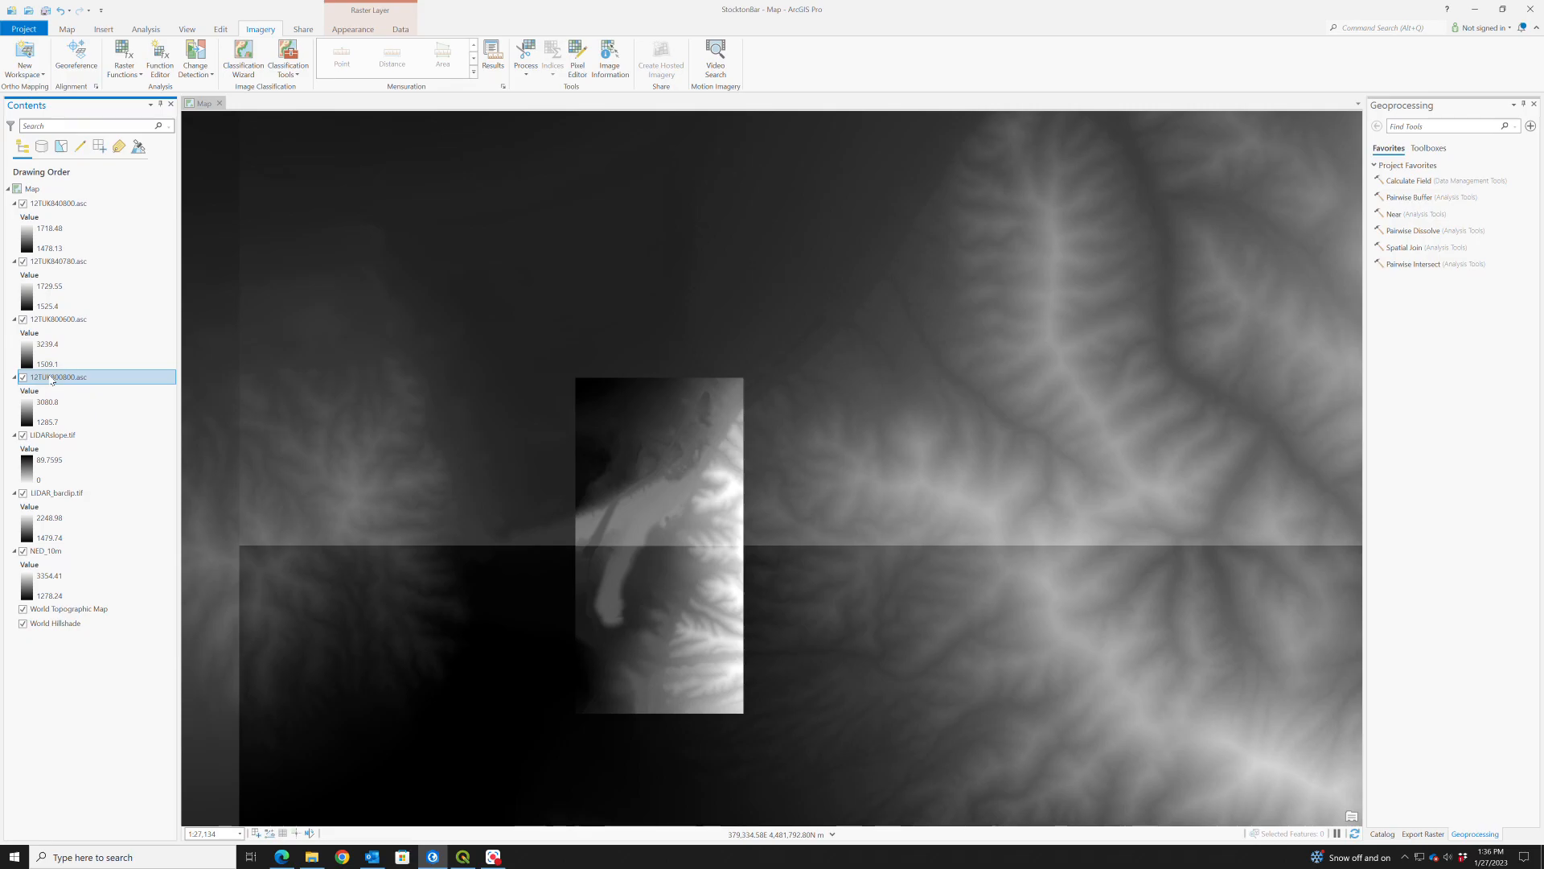
- Switch the 12TUK800800.asc layer off and on to identify the area it covers
{"action": "left_click", "coordinate": [52, 378]}
{"action": "left_click", "coordinate": [23, 378]}
{"action": "left_click", "coordinate": [23, 378]}
{"action": "left_click", "coordinate": [24, 378]}
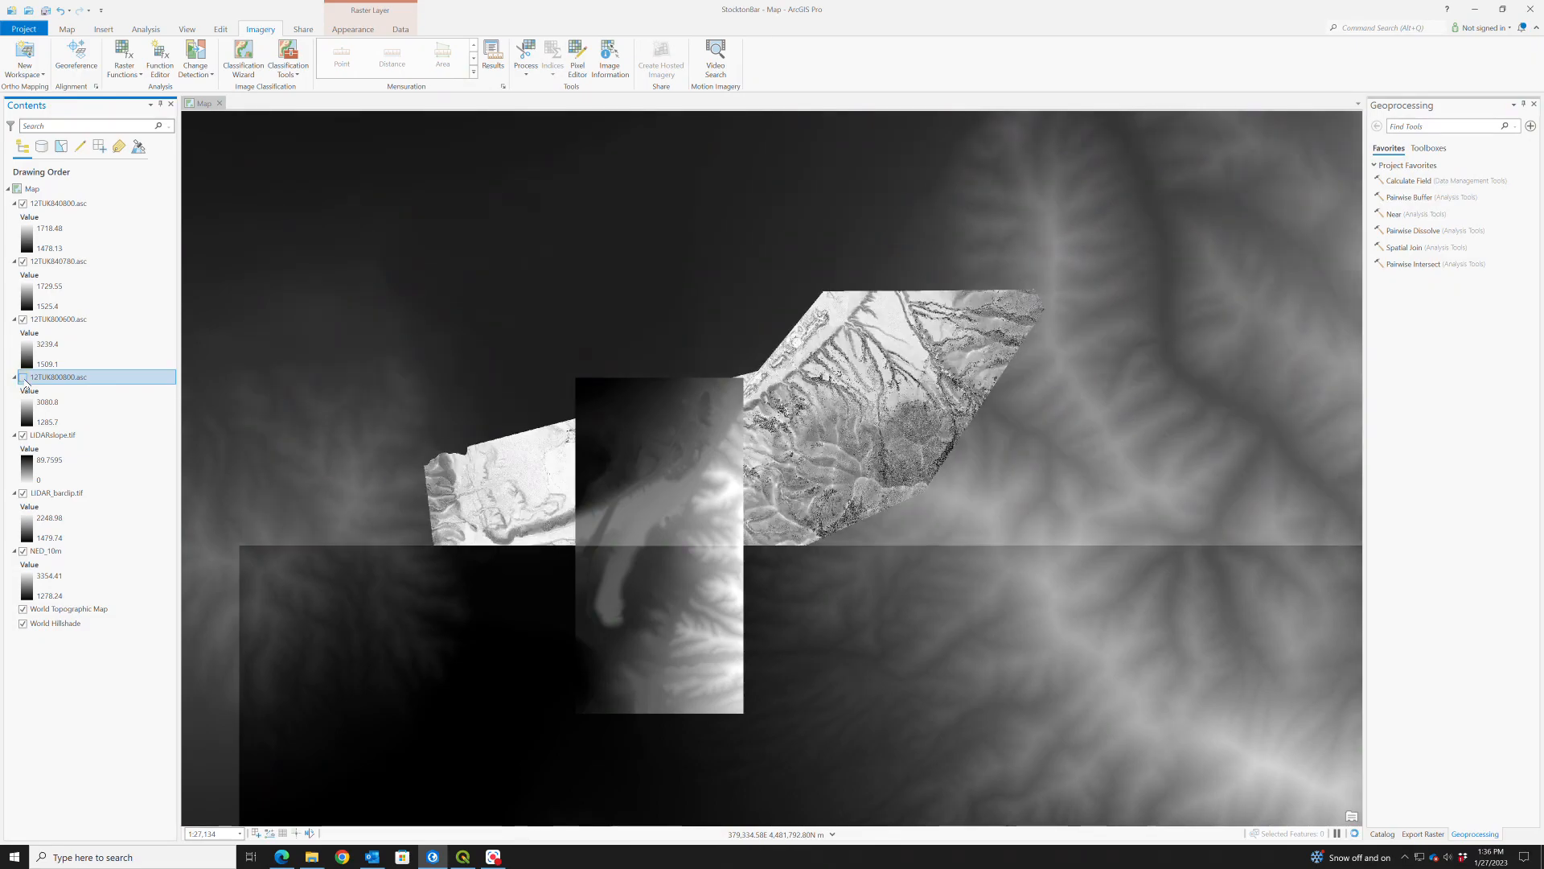
{"action": "left_click", "coordinate": [24, 378]}
- Rename the 12TUK800800.asc layer as 5mNorth and the 12TUK800600.asc layer as 5mSouth
{"action": "key", "text": "F2"}
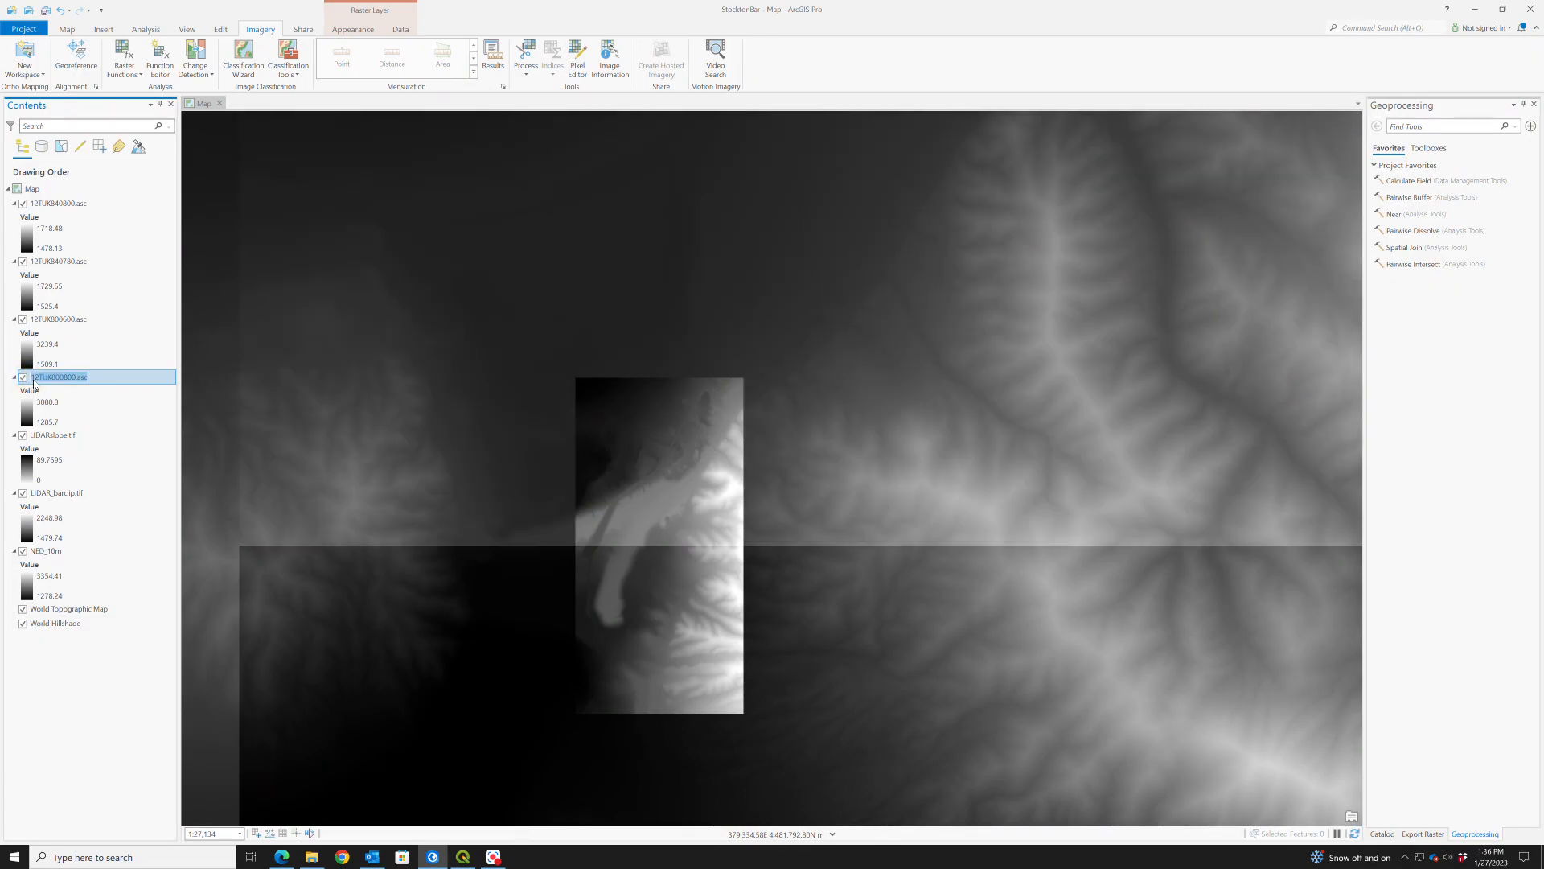
{"action": "type", "text": "Sm"}
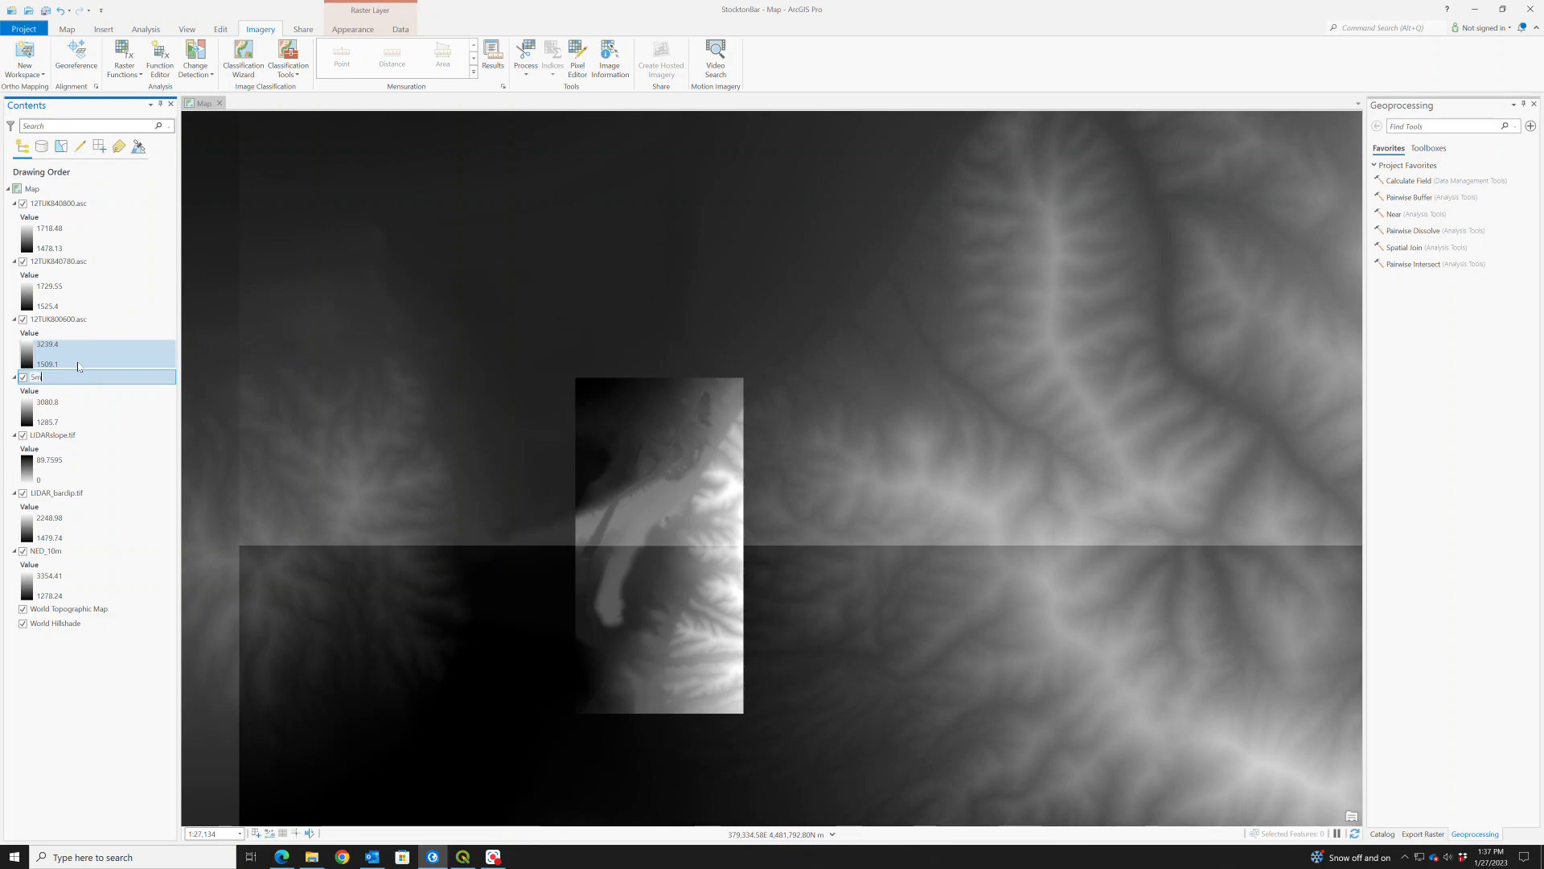
{"action": "type", "text": "North"}
{"action": "left_click", "coordinate": [57, 321]}
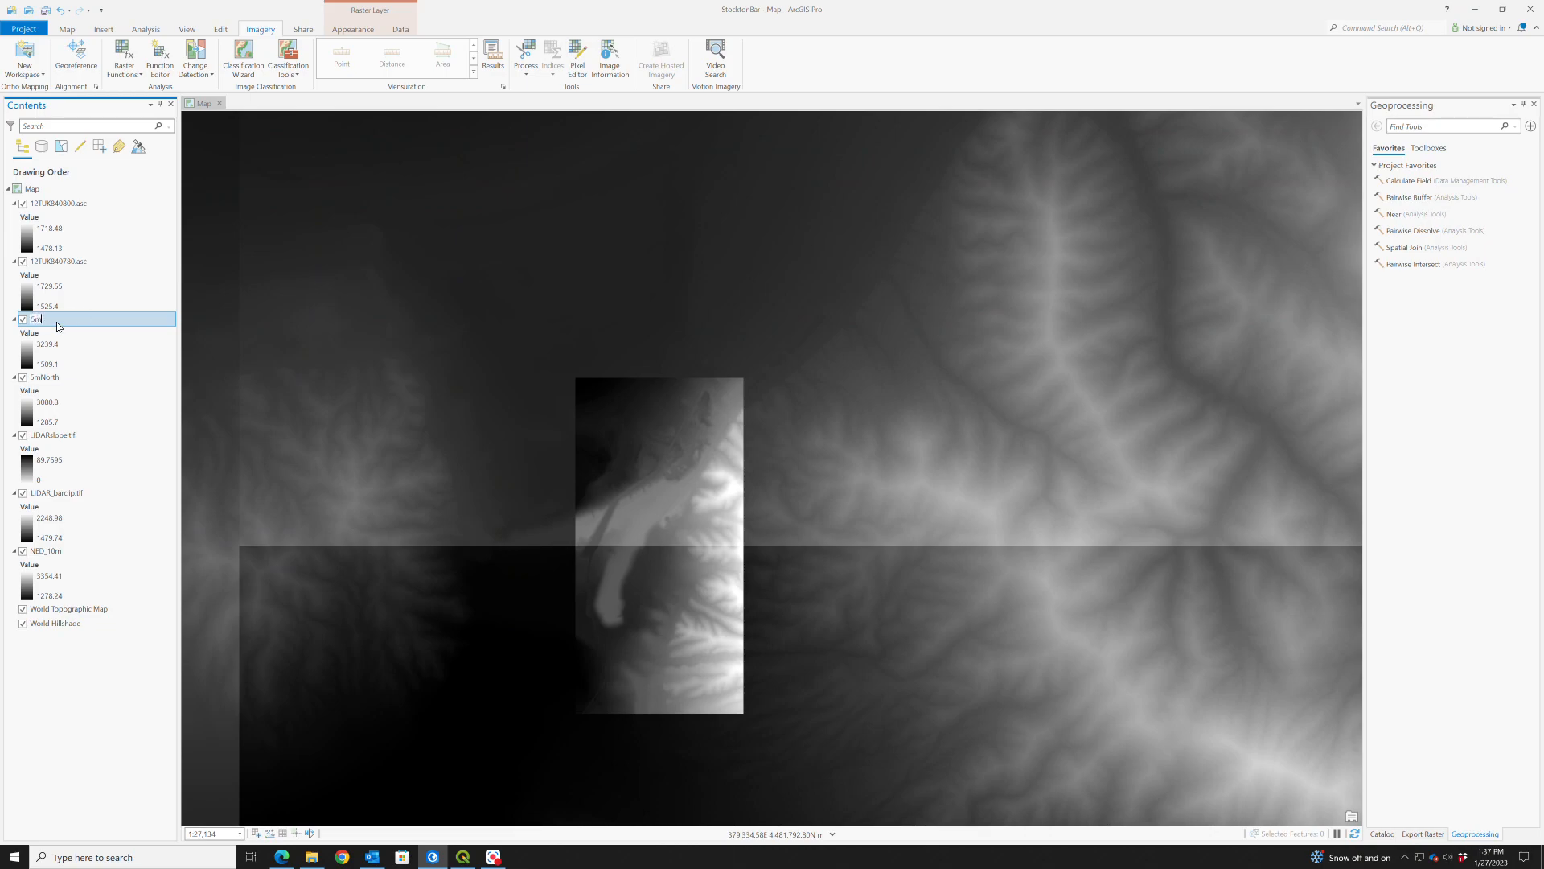
{"action": "type", "text": "5mSouth"}
- Check the coverage of 12TUK840780.asc by switching it off and on, and rename the layer as 2mSouth
{"action": "left_click", "coordinate": [42, 266]}
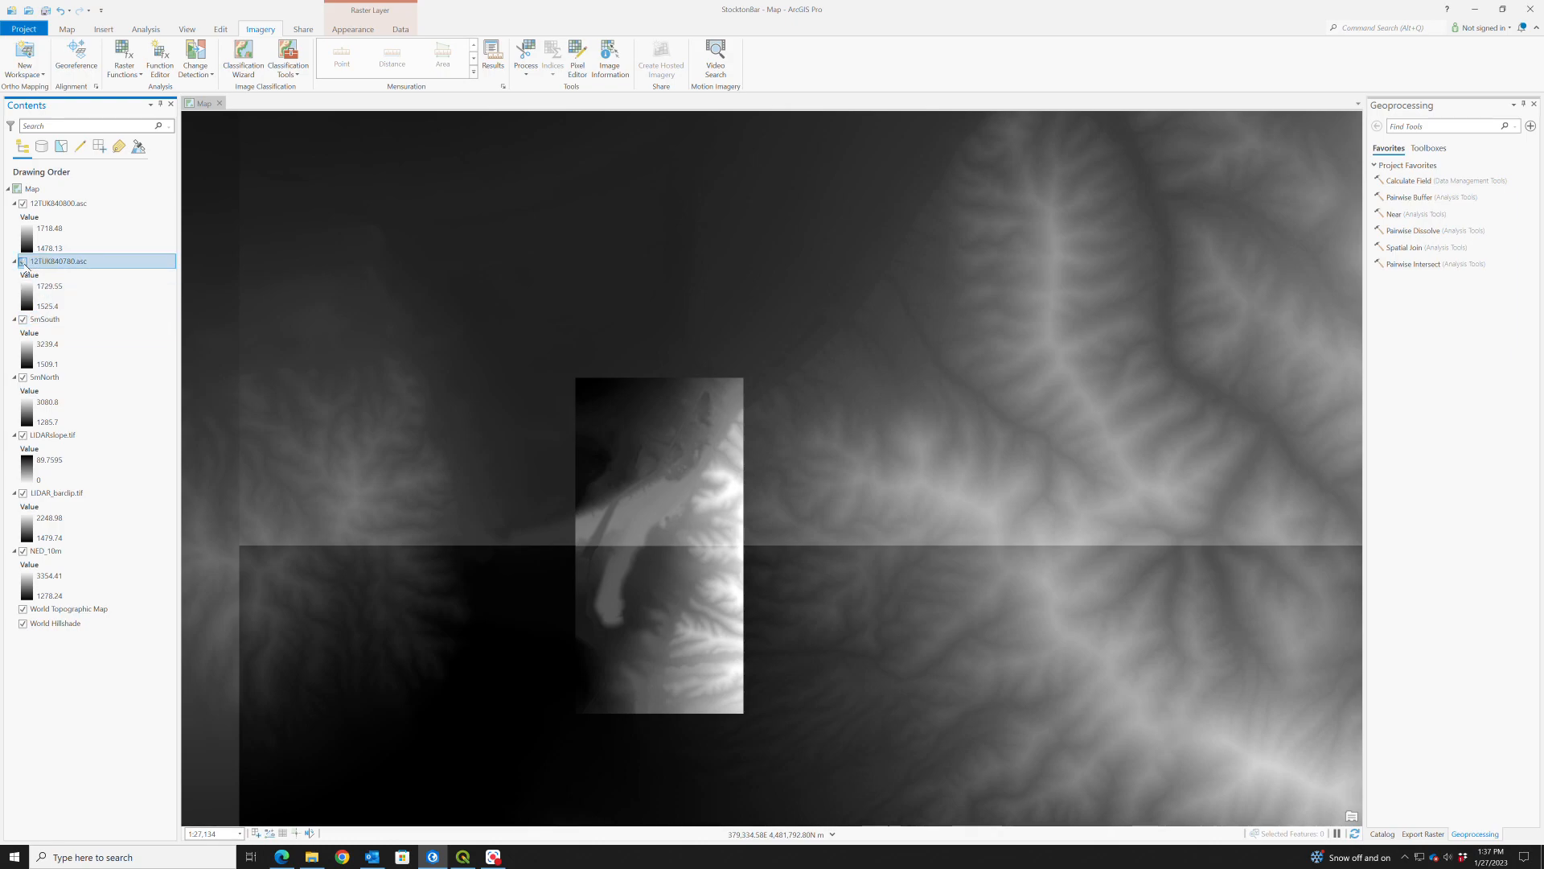
{"action": "left_click", "coordinate": [23, 263]}
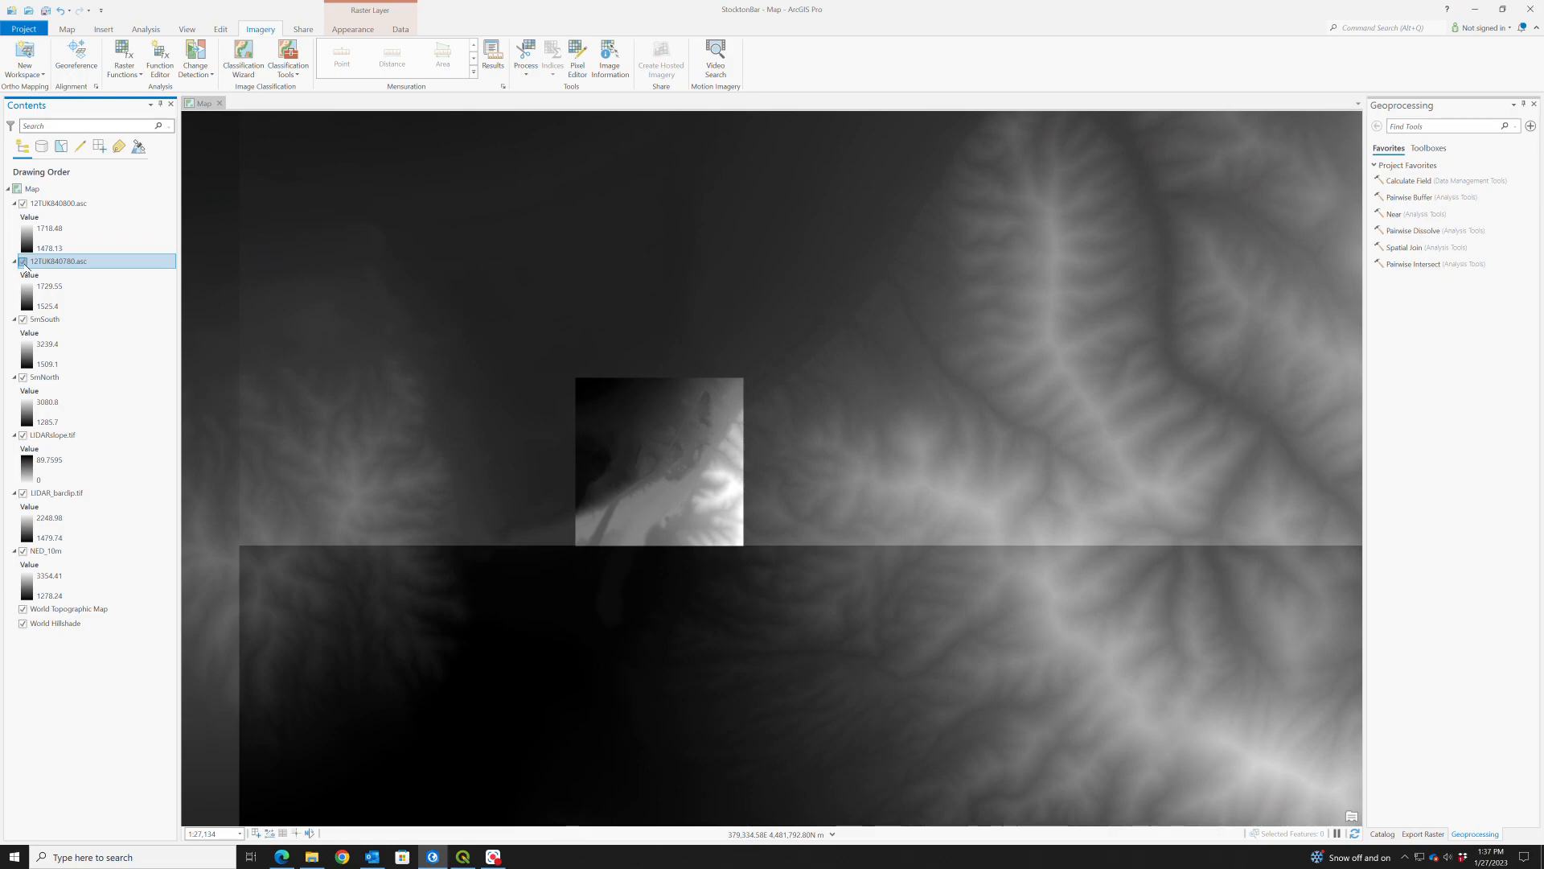
{"action": "left_click", "coordinate": [23, 263]}
{"action": "left_click", "coordinate": [39, 265]}
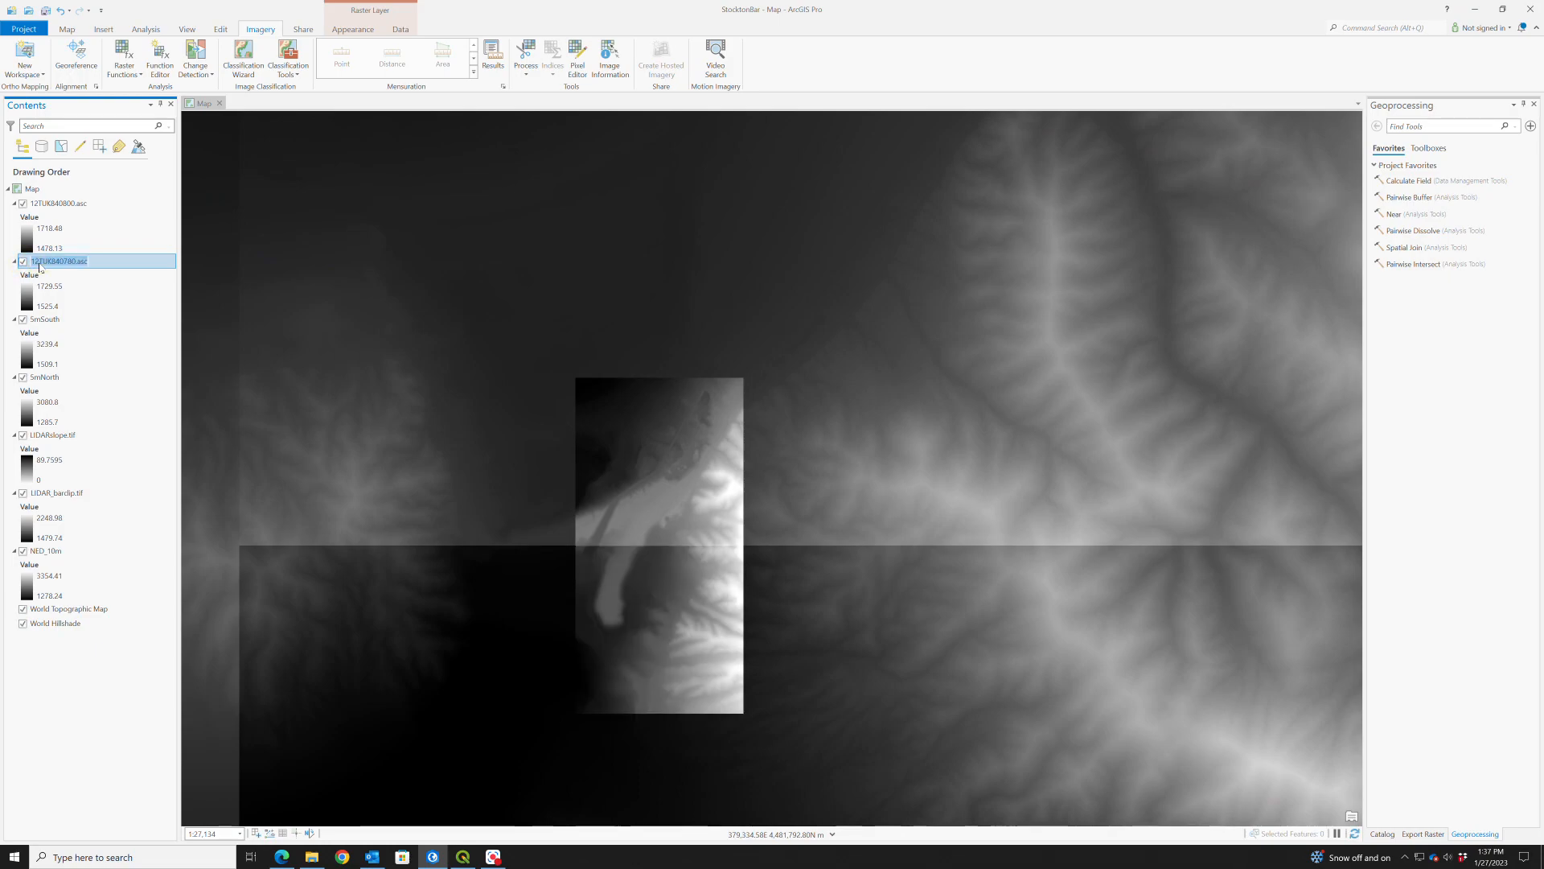
{"action": "type", "text": "2mSouth"}
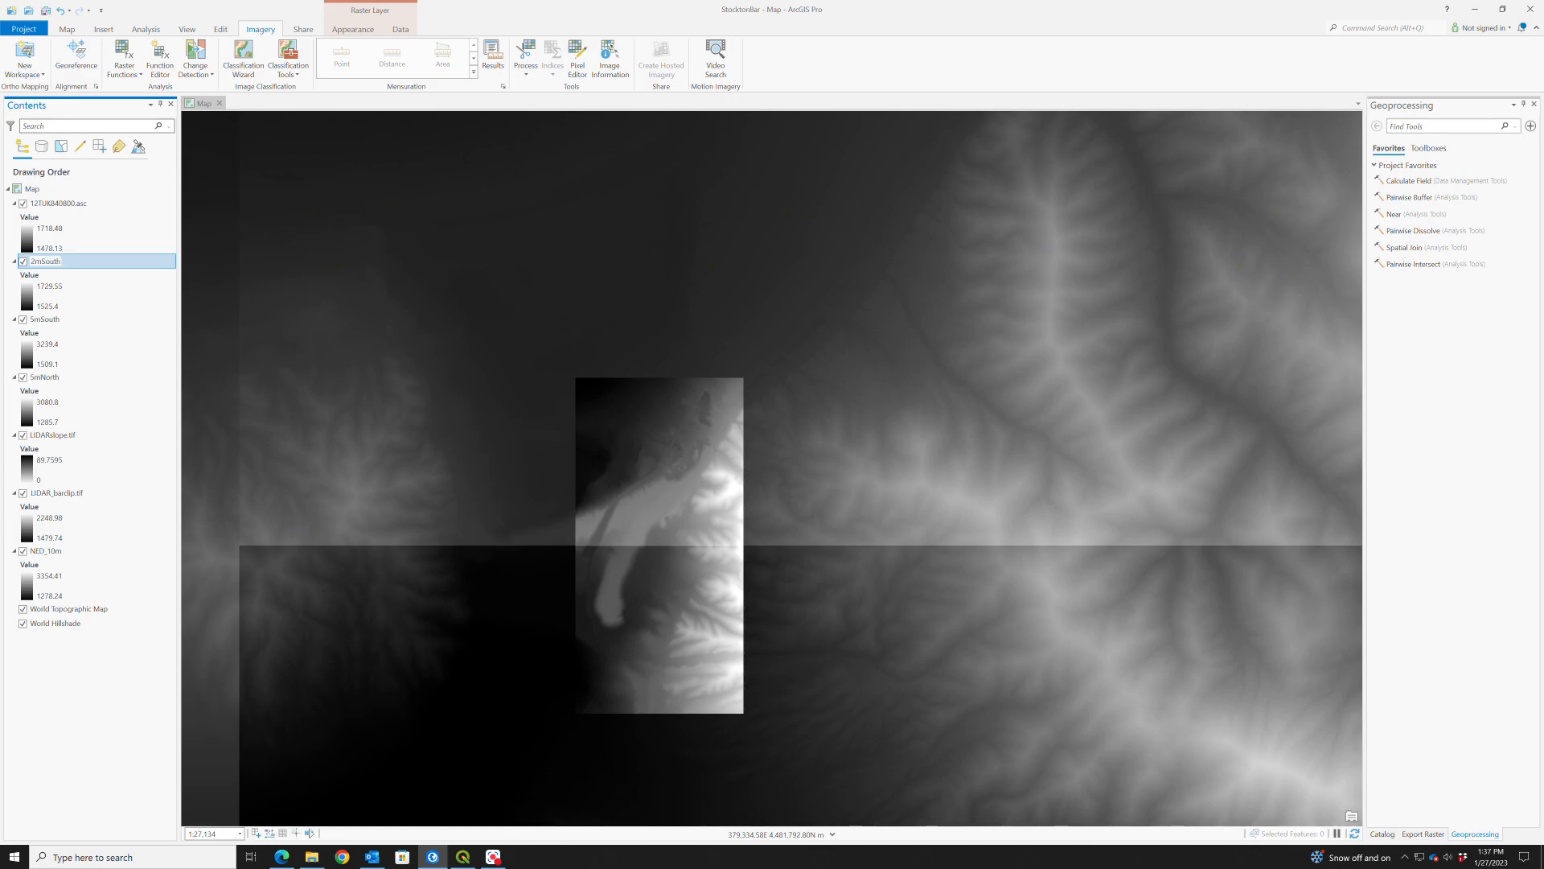
- Rename the 12TUK840800.asc layer as 2mNorth
{"action": "left_click", "coordinate": [57, 206]}
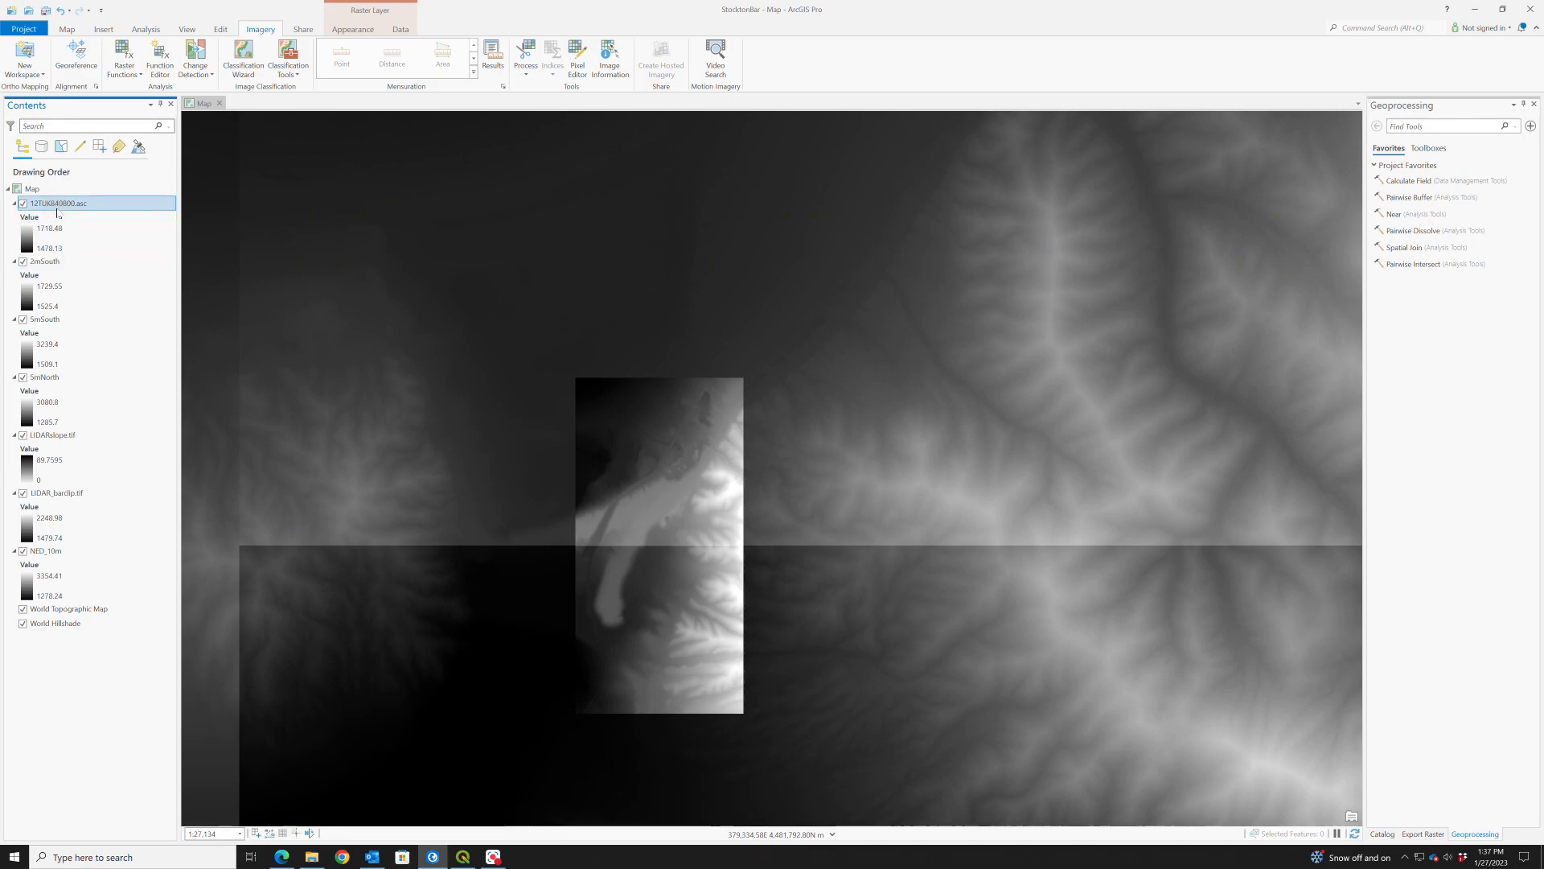
{"action": "left_click", "coordinate": [60, 206]}
{"action": "type", "text": "2m"}
{"action": "type", "text": "North"}
{"action": "key", "text": "Return"}
{"action": "left_click", "coordinate": [432, 309]}
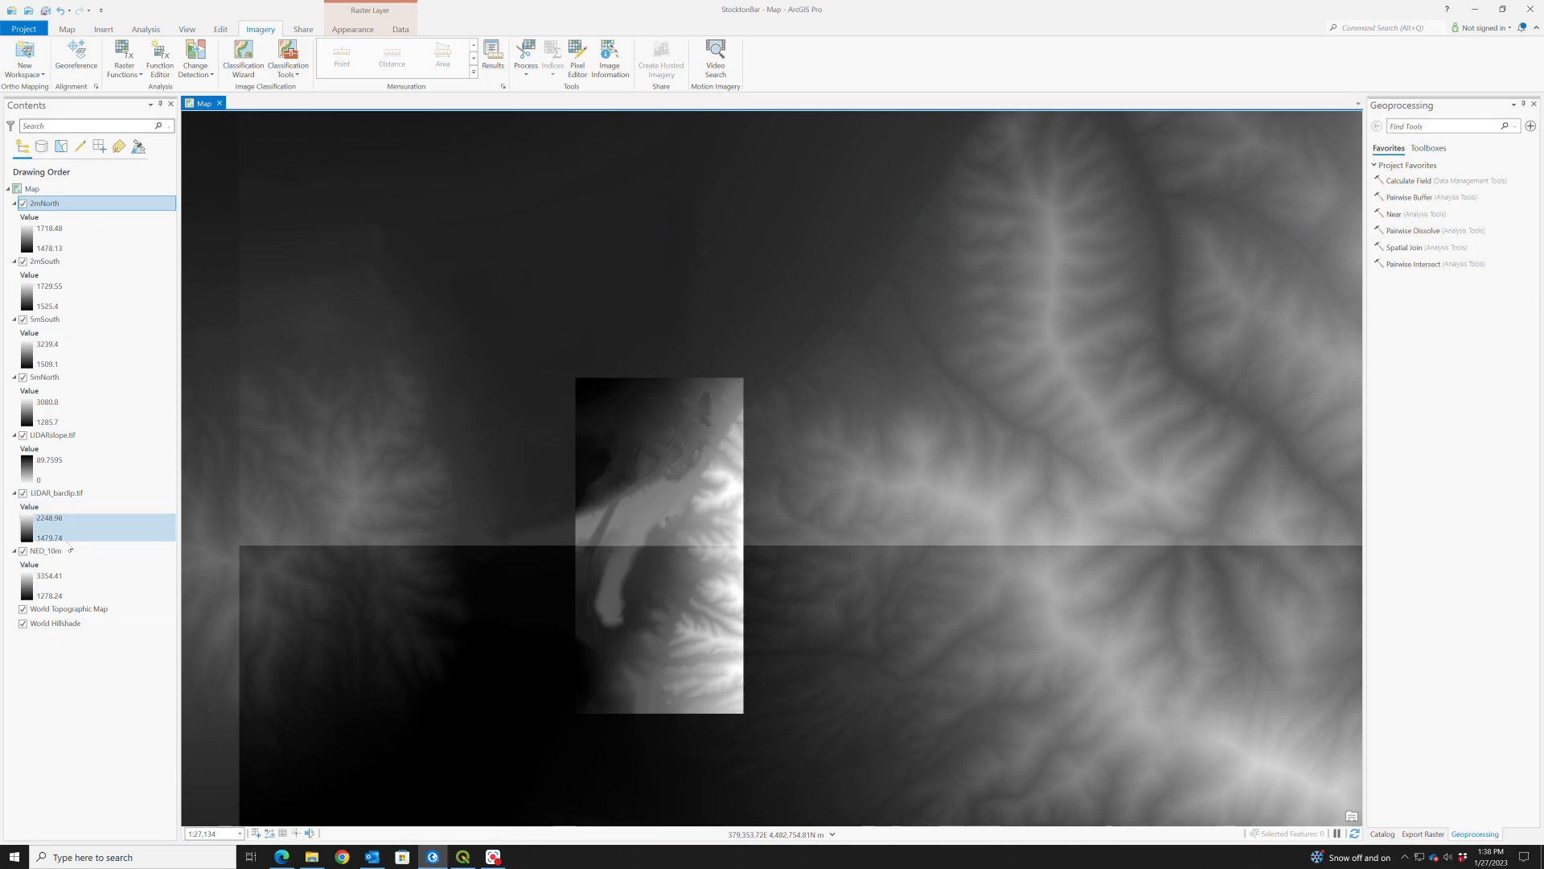
- Bring LIDARslope.tif to the top of the drawing order for comparison and return it below 5mNorth
{"action": "left_click_drag", "start_coordinate": [76, 435], "coordinate": [110, 207]}
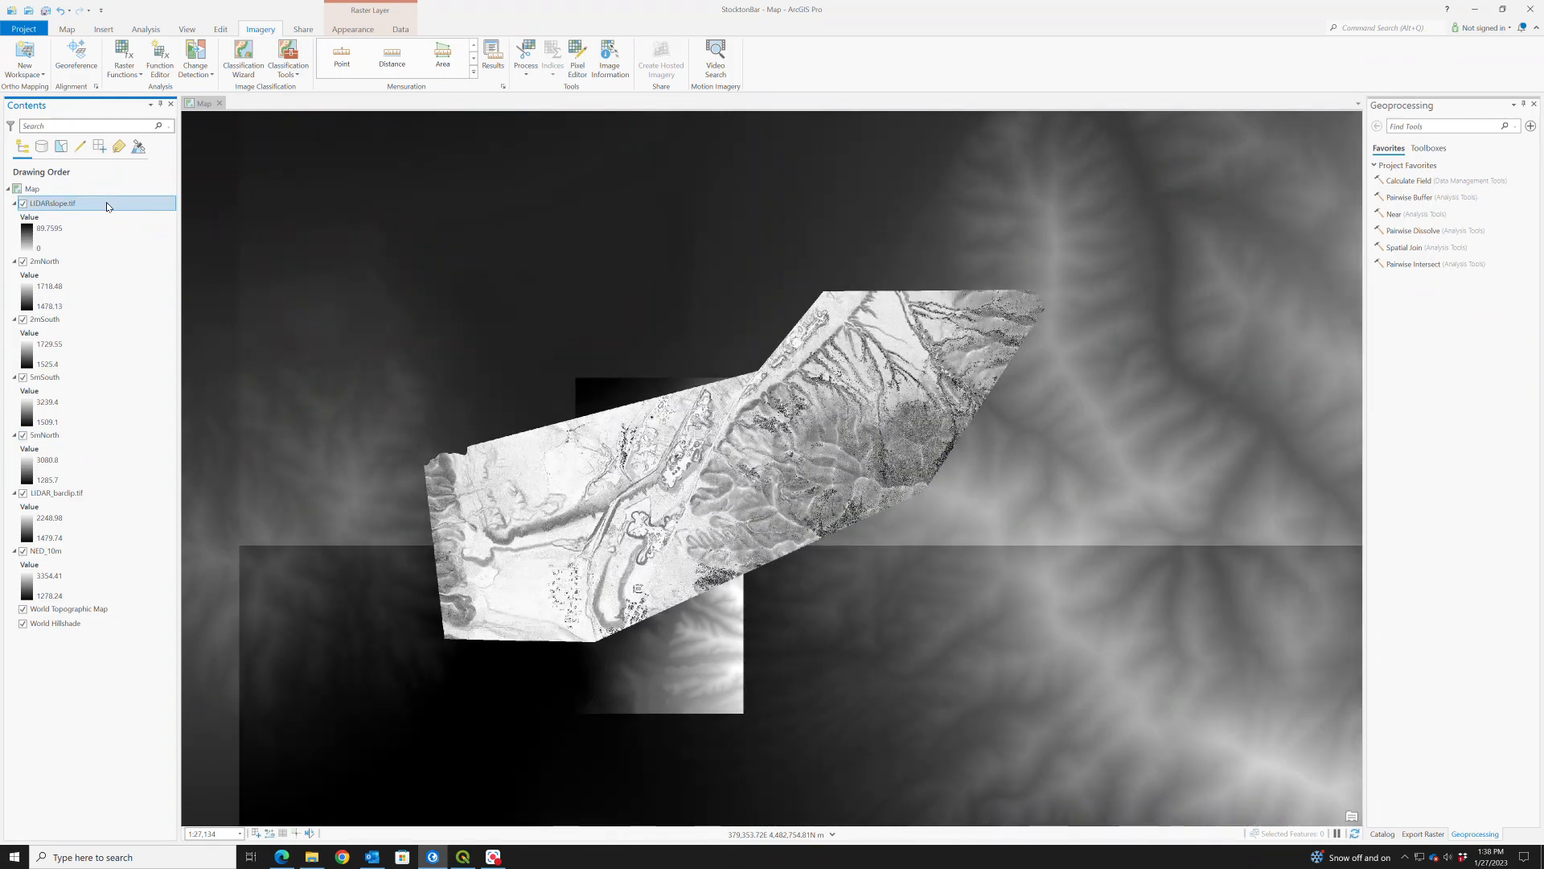
{"action": "left_click_drag", "start_coordinate": [107, 204], "coordinate": [127, 478]}
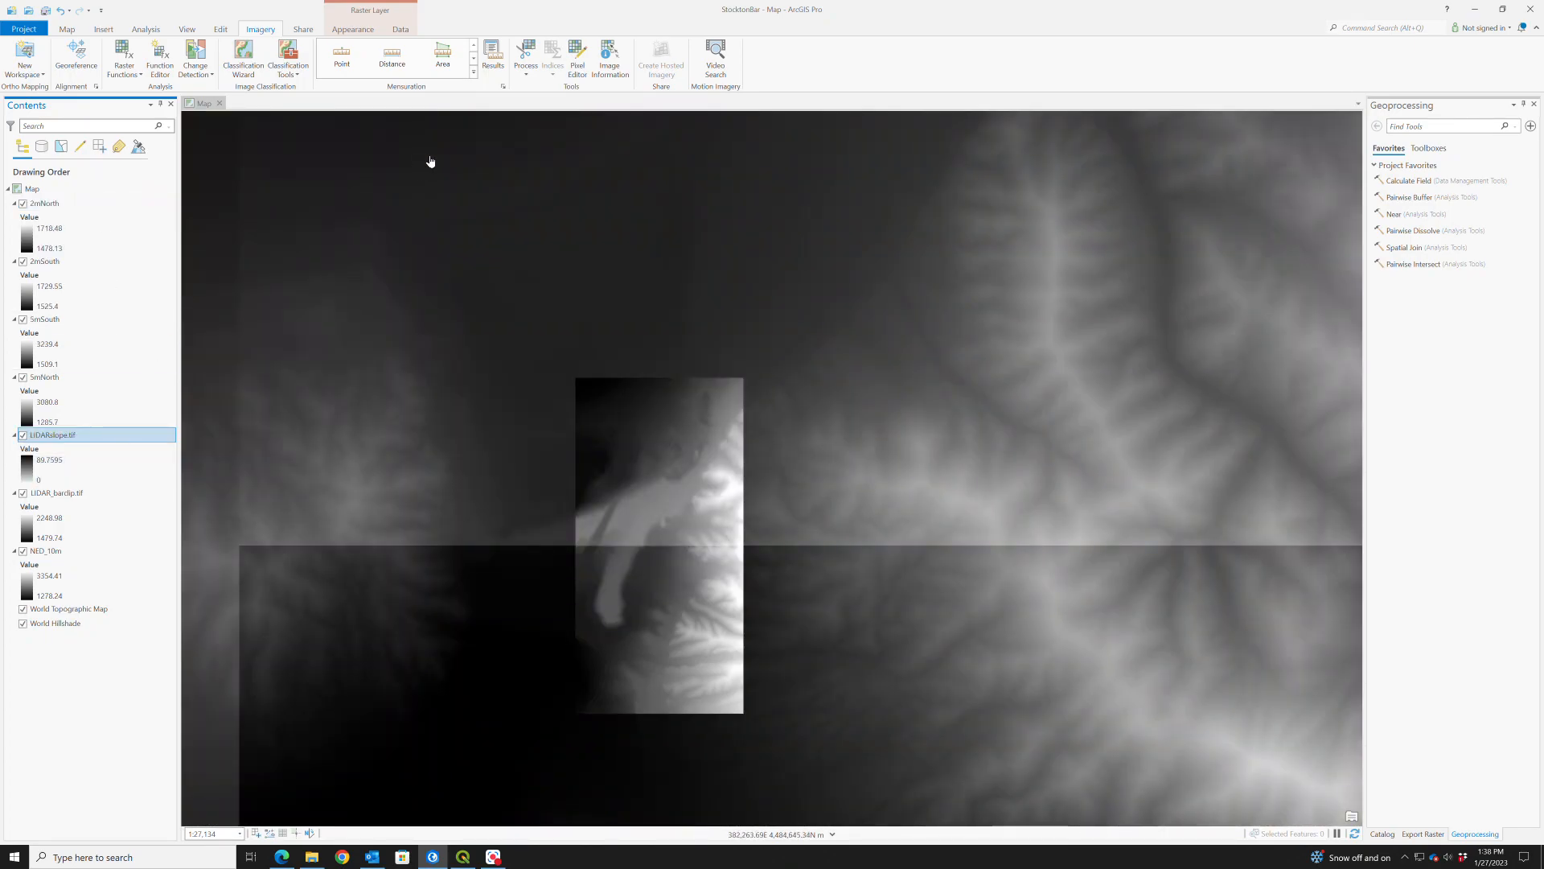
- Search the geoprocessing tools for Mosaic to New Raster and open the tool in a widened pane
{"action": "left_click", "coordinate": [152, 30]}
{"action": "left_click", "coordinate": [145, 55]}
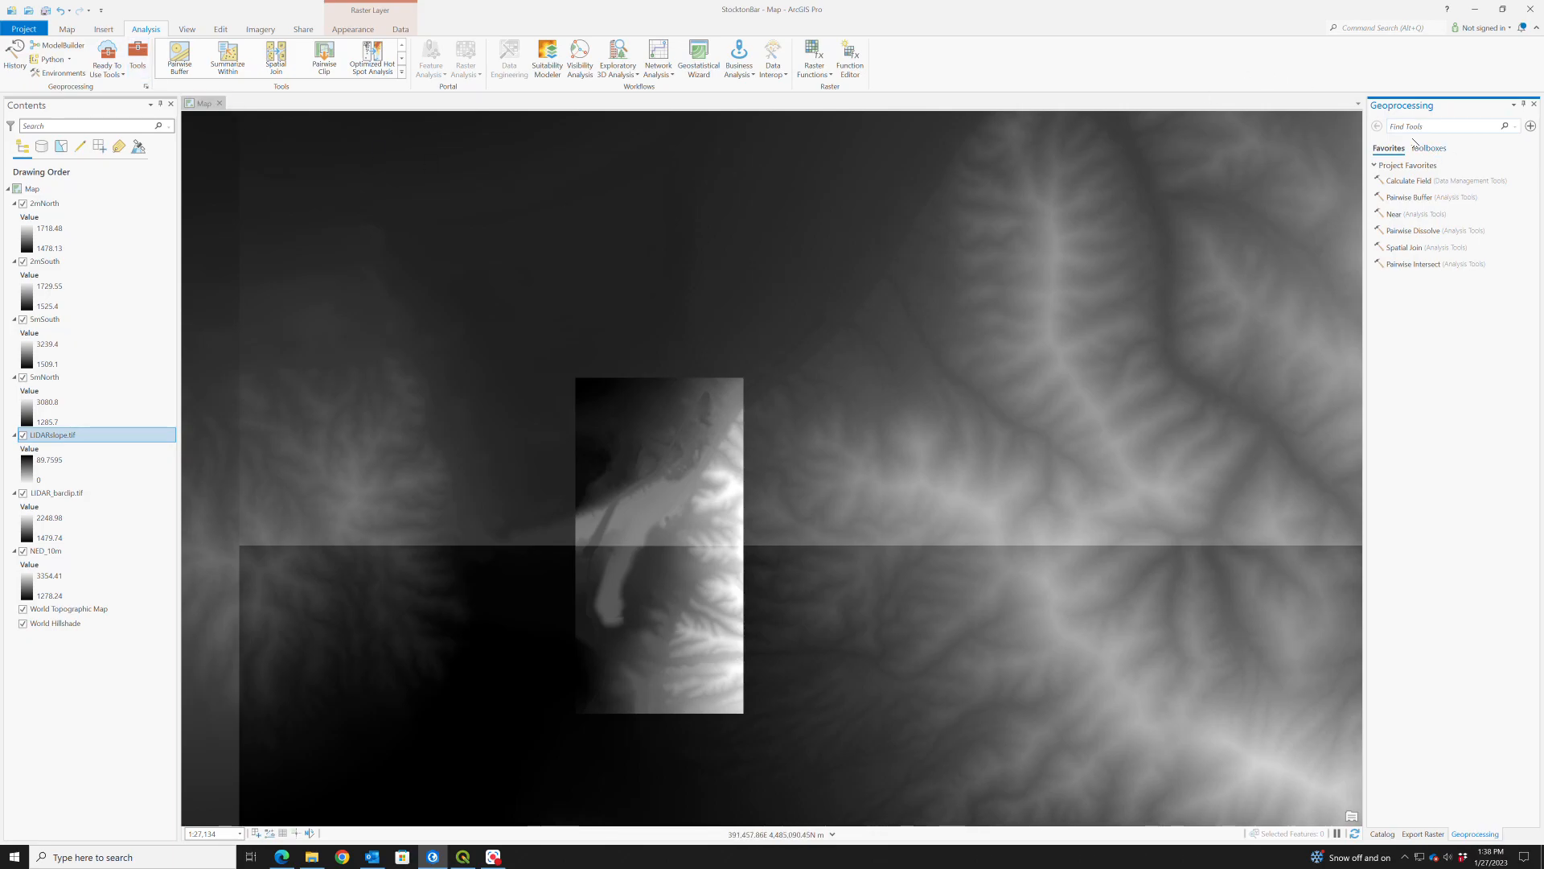
{"action": "type", "text": "Mosiac to New Raster"}
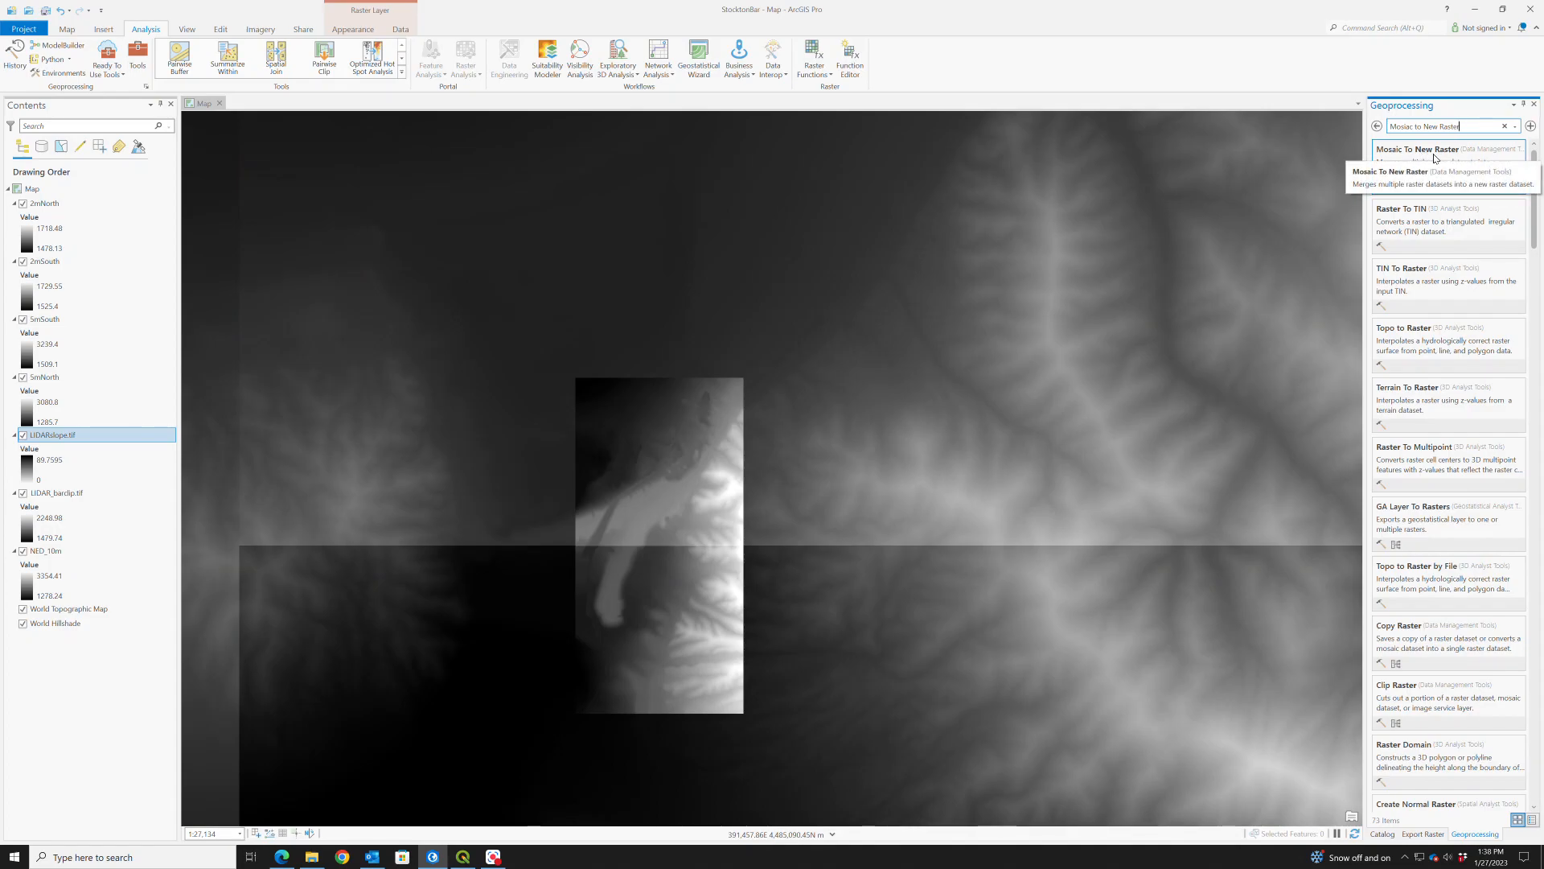
{"action": "left_click", "coordinate": [1476, 150]}
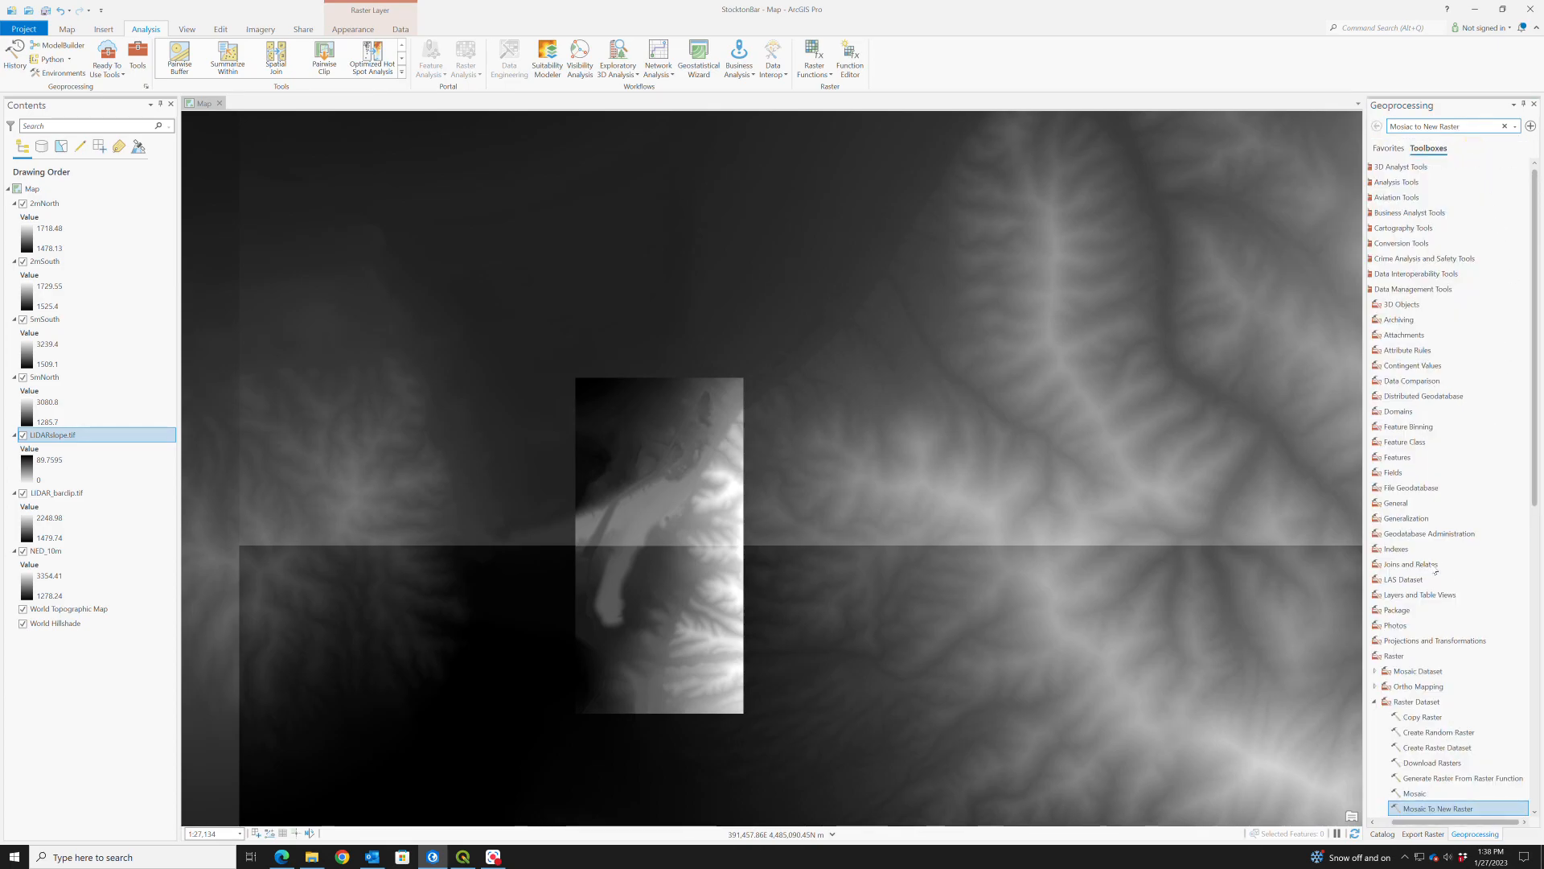
{"action": "left_click_drag", "start_coordinate": [1365, 579], "coordinate": [1320, 573]}
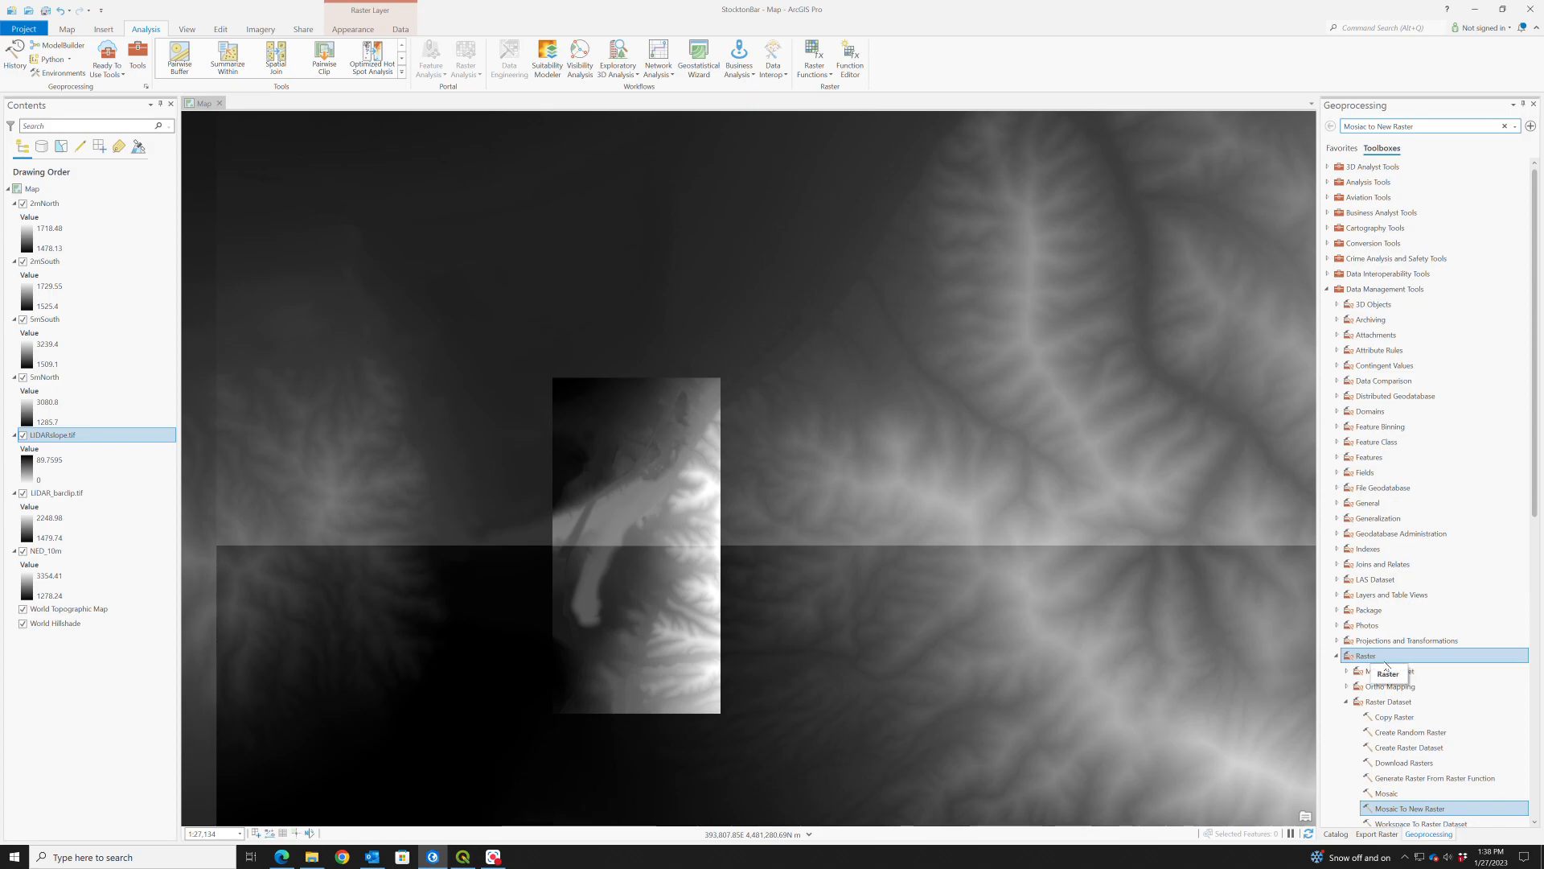
{"action": "left_click", "coordinate": [1437, 811]}
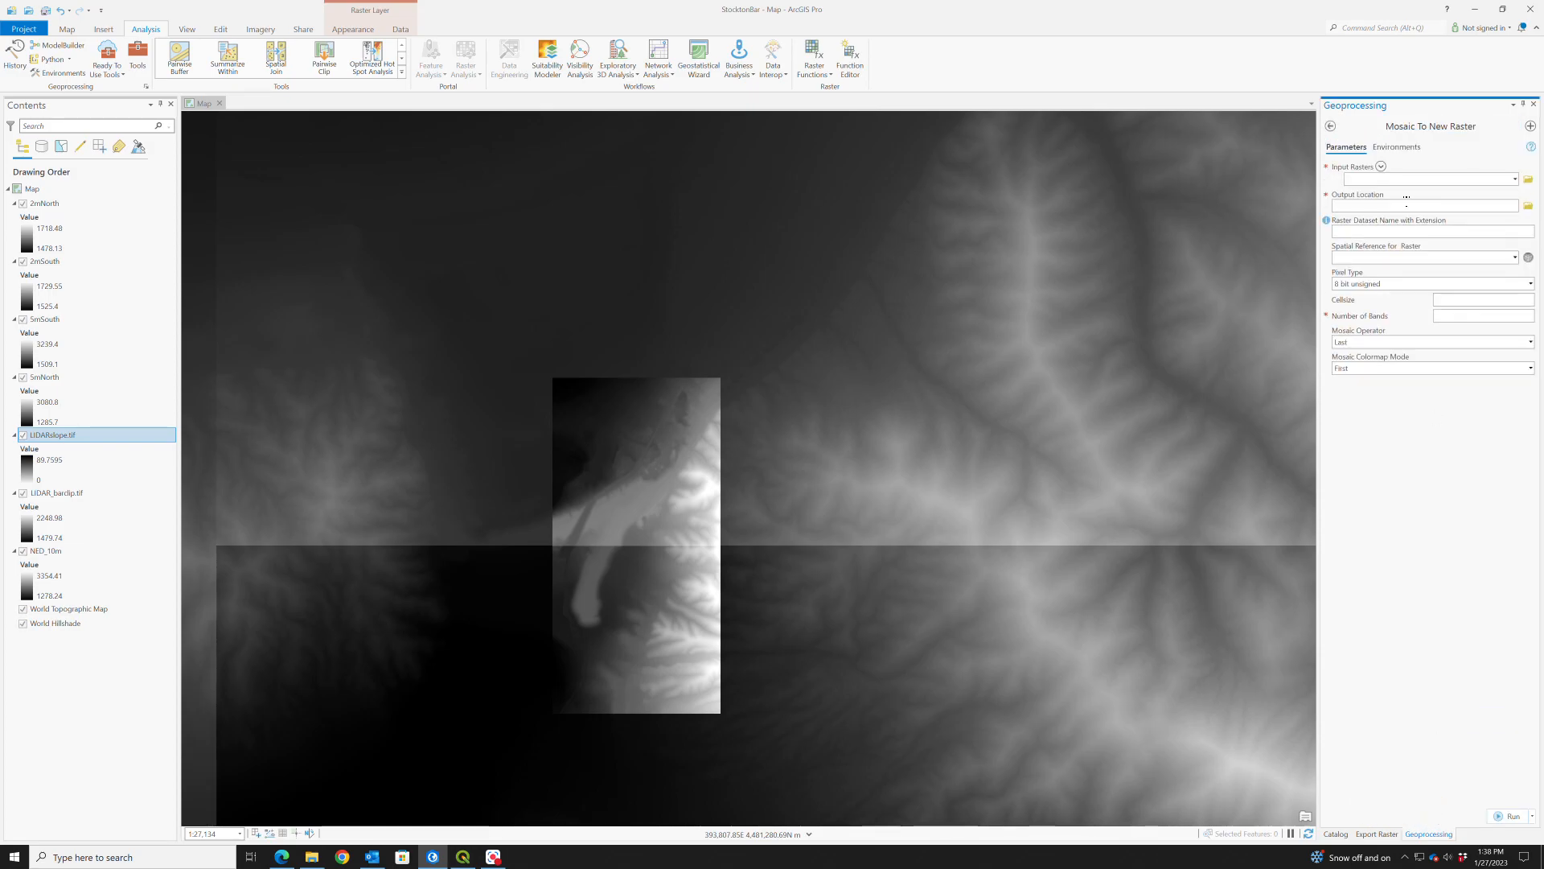
- Set 2mNorth, 2mSouth, 5mSouth and 5mNorth, in that order, as the input rasters for the mosaic
{"action": "left_click", "coordinate": [1516, 179]}
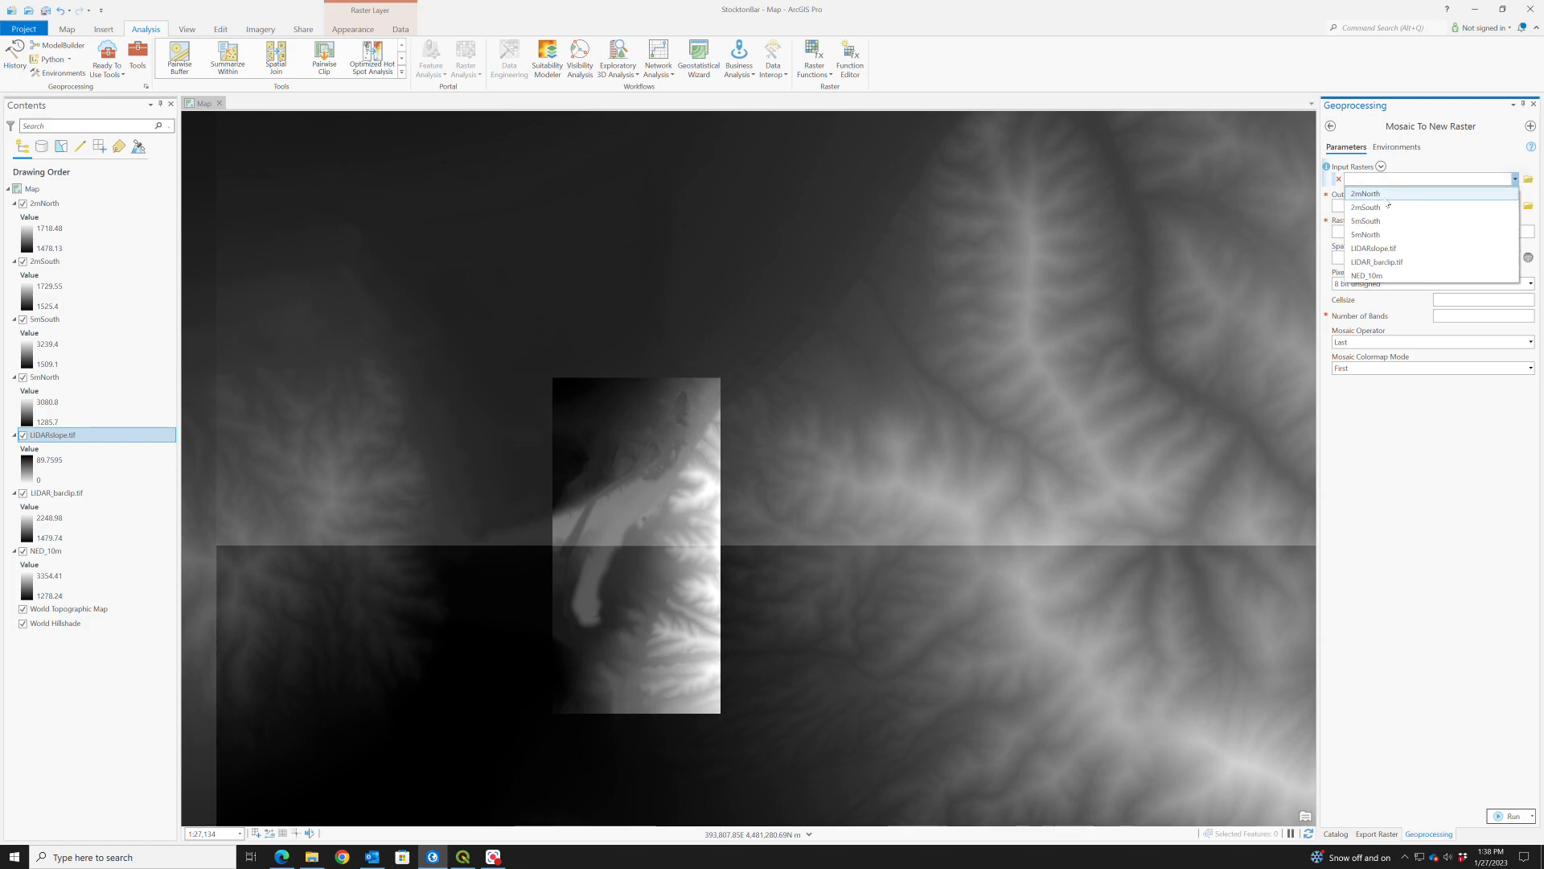
{"action": "left_click", "coordinate": [1439, 193]}
{"action": "left_click", "coordinate": [1515, 194]}
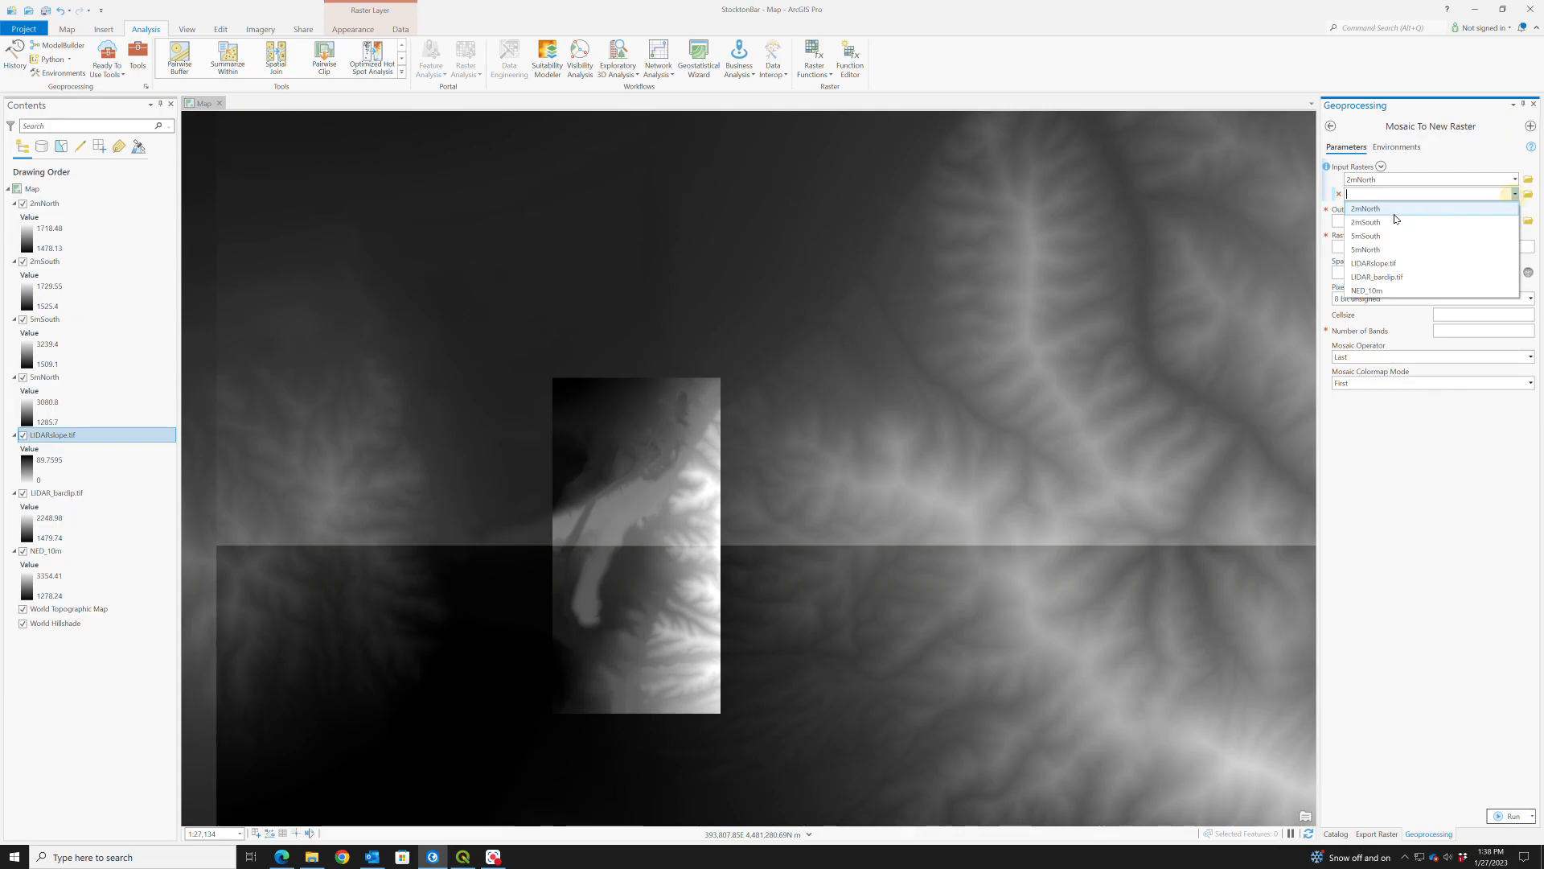
{"action": "left_click", "coordinate": [1508, 224]}
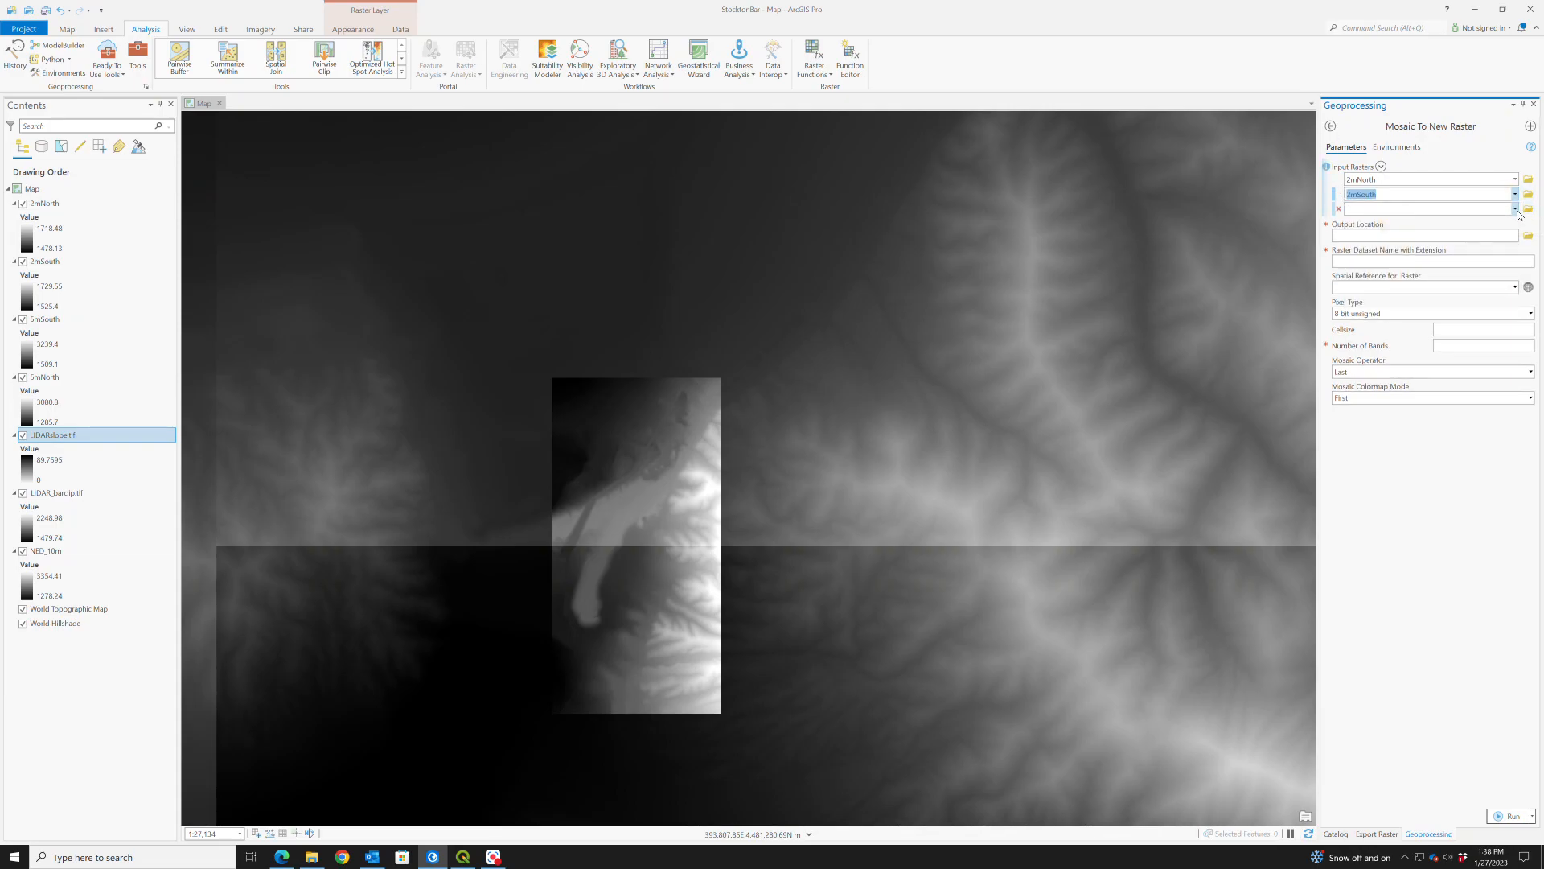
{"action": "left_click", "coordinate": [1515, 208]}
{"action": "left_click", "coordinate": [1374, 254]}
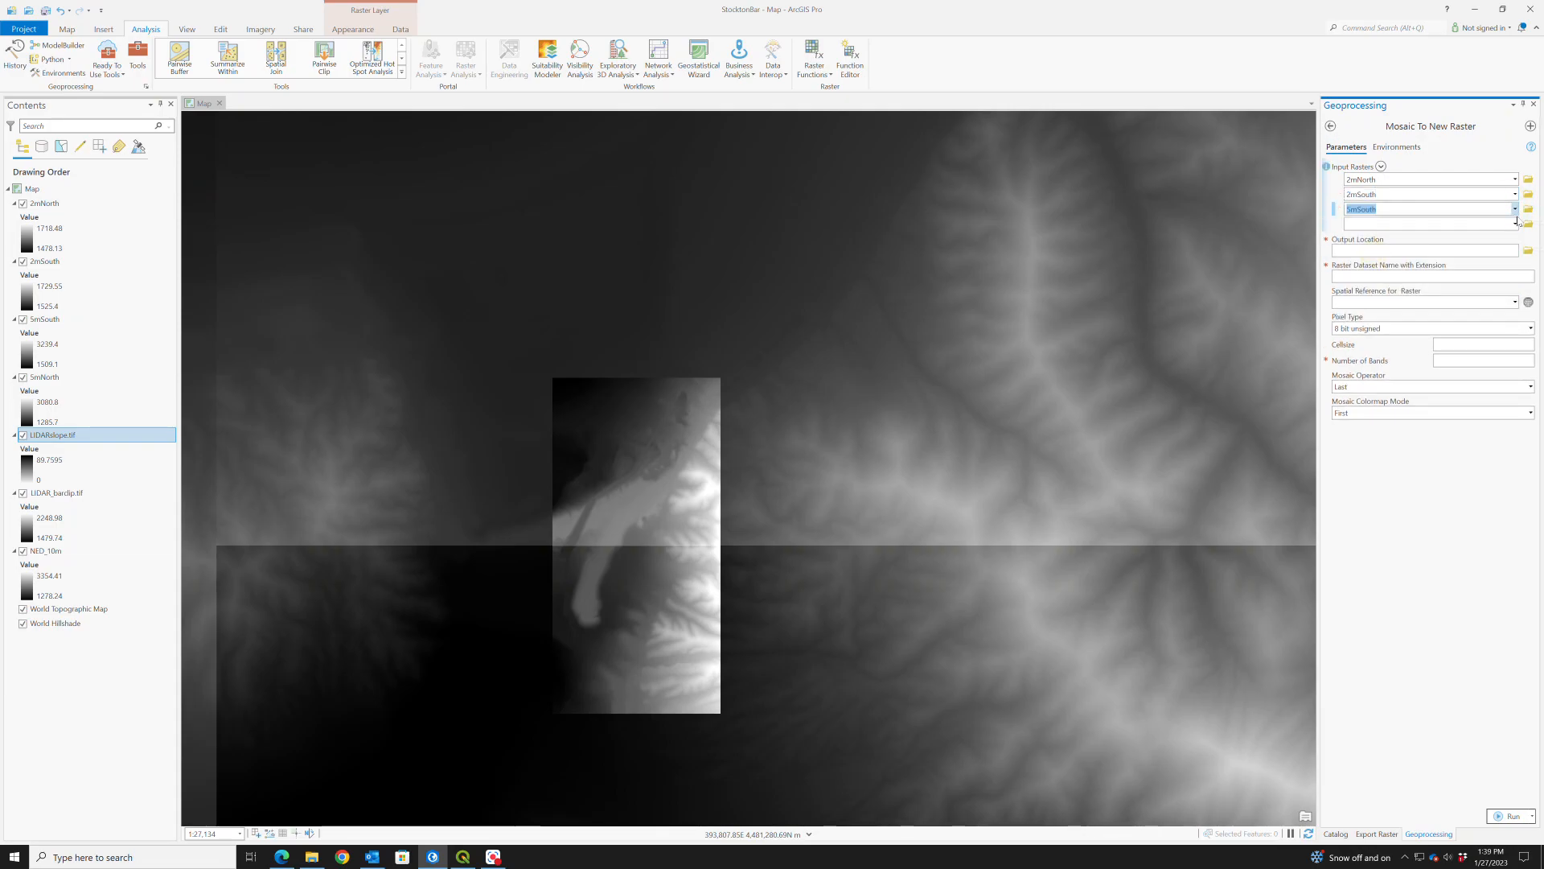
{"action": "left_click", "coordinate": [1516, 224]}
{"action": "left_click", "coordinate": [1383, 279]}
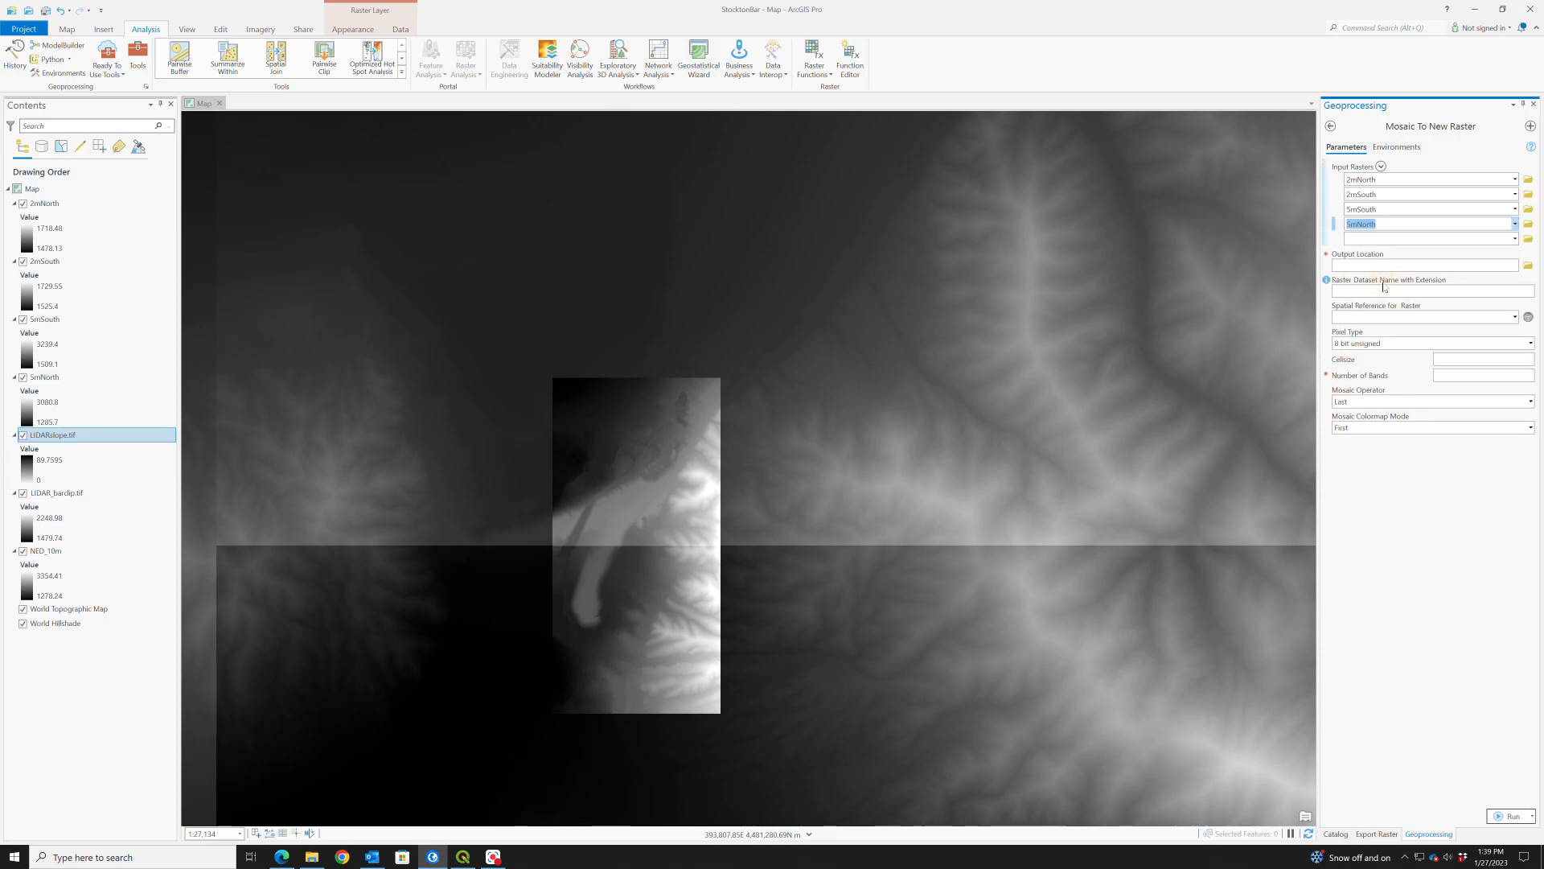
- Browse for the mosaic's output location to the Lab1_GEOG3650 folder in Documents on this PC
{"action": "left_click", "coordinate": [1528, 267]}
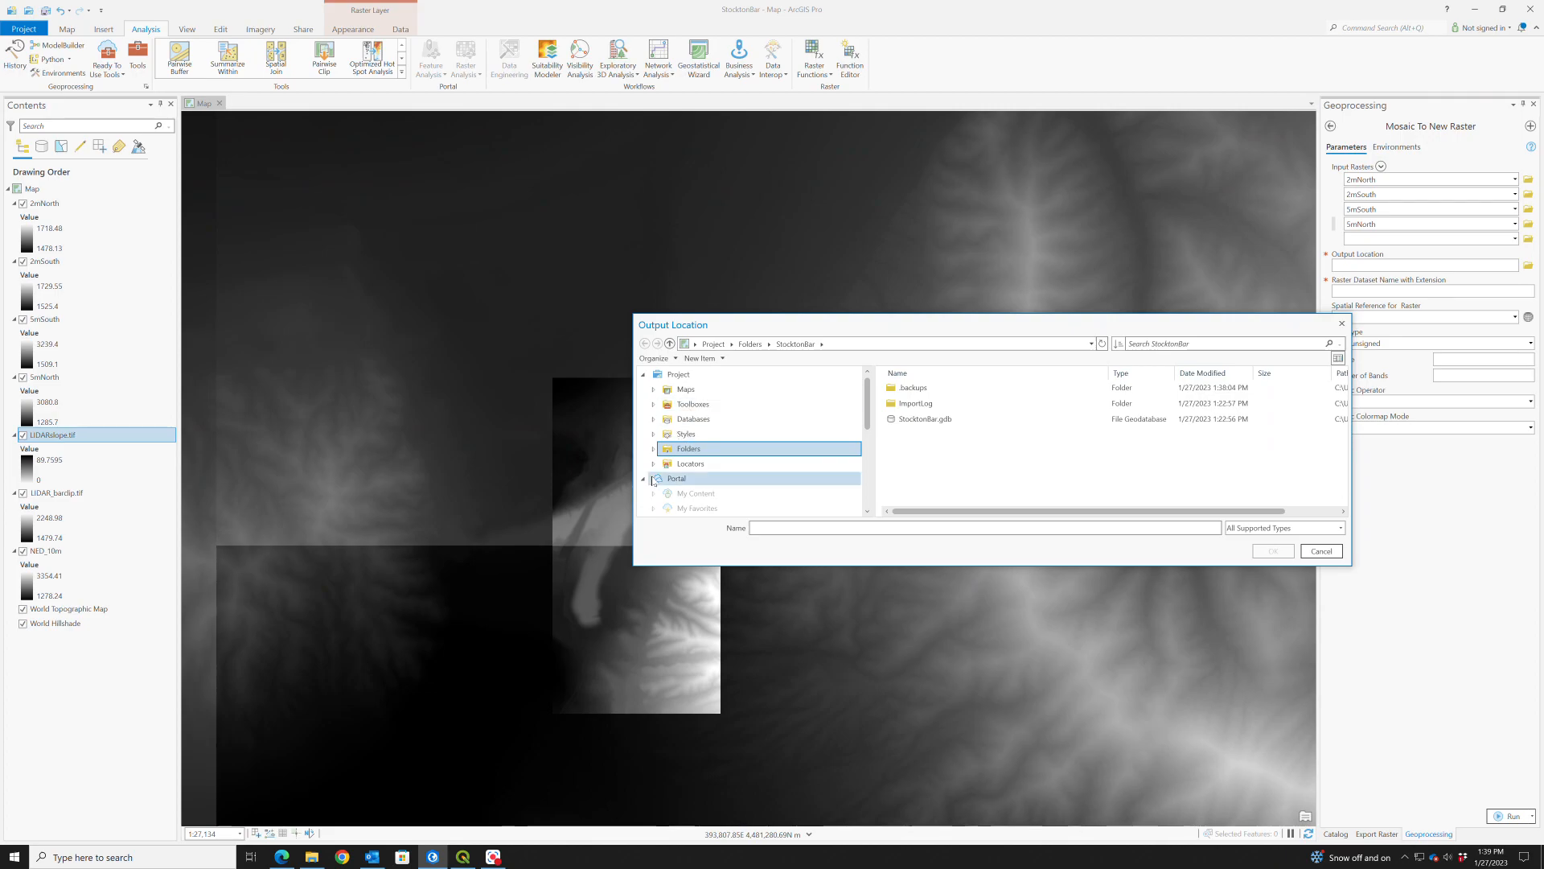
{"action": "scroll", "coordinate": [655, 474], "scroll_direction": "down", "scroll_amount": 4}
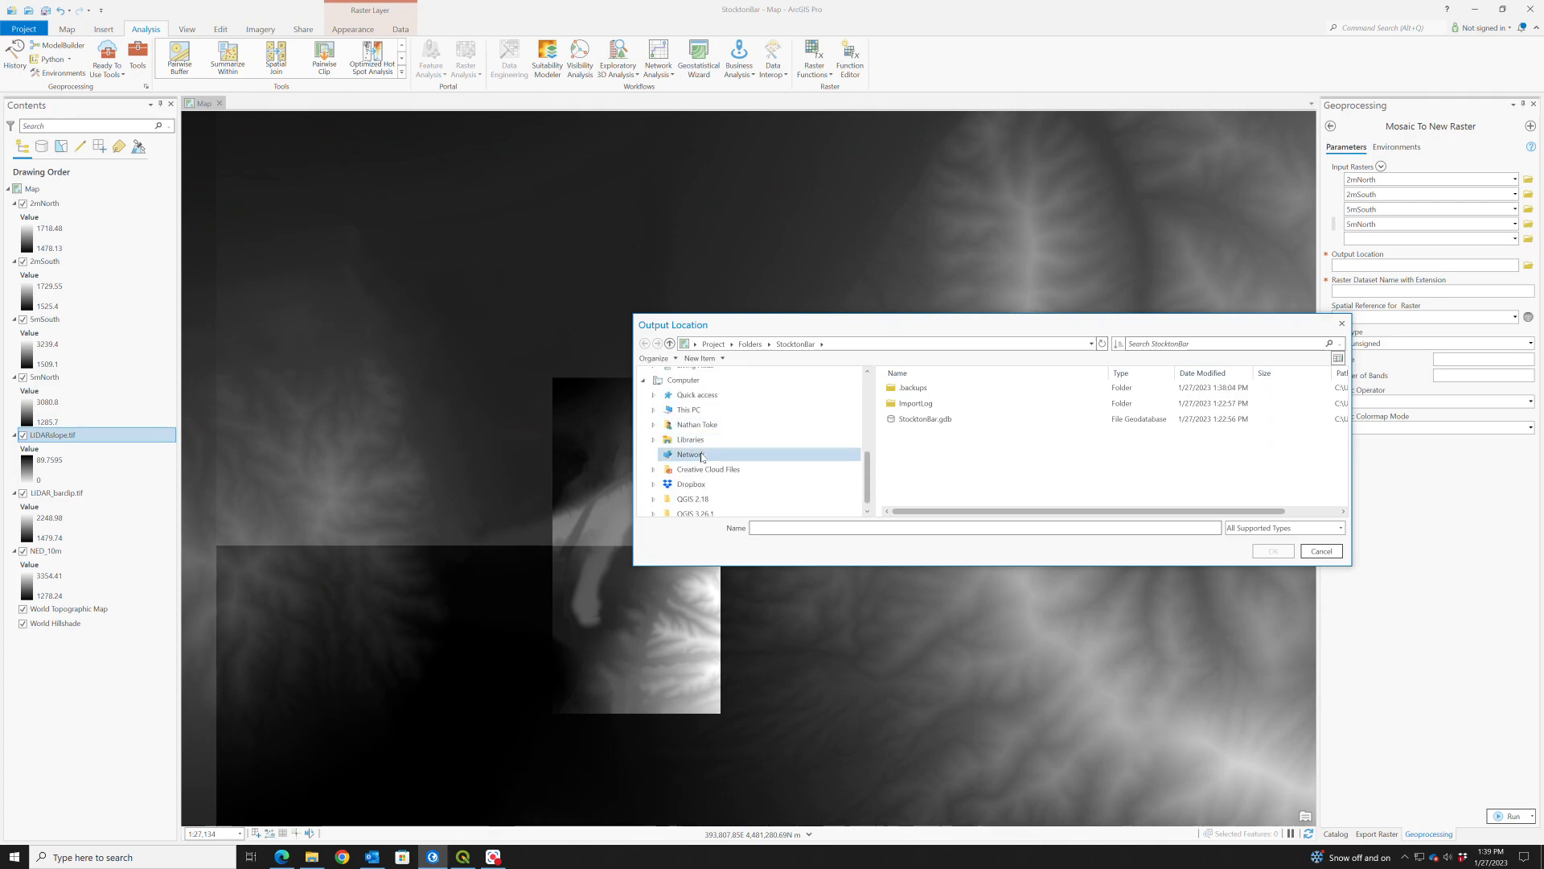
{"action": "left_click", "coordinate": [690, 411]}
{"action": "double_click", "coordinate": [907, 418]}
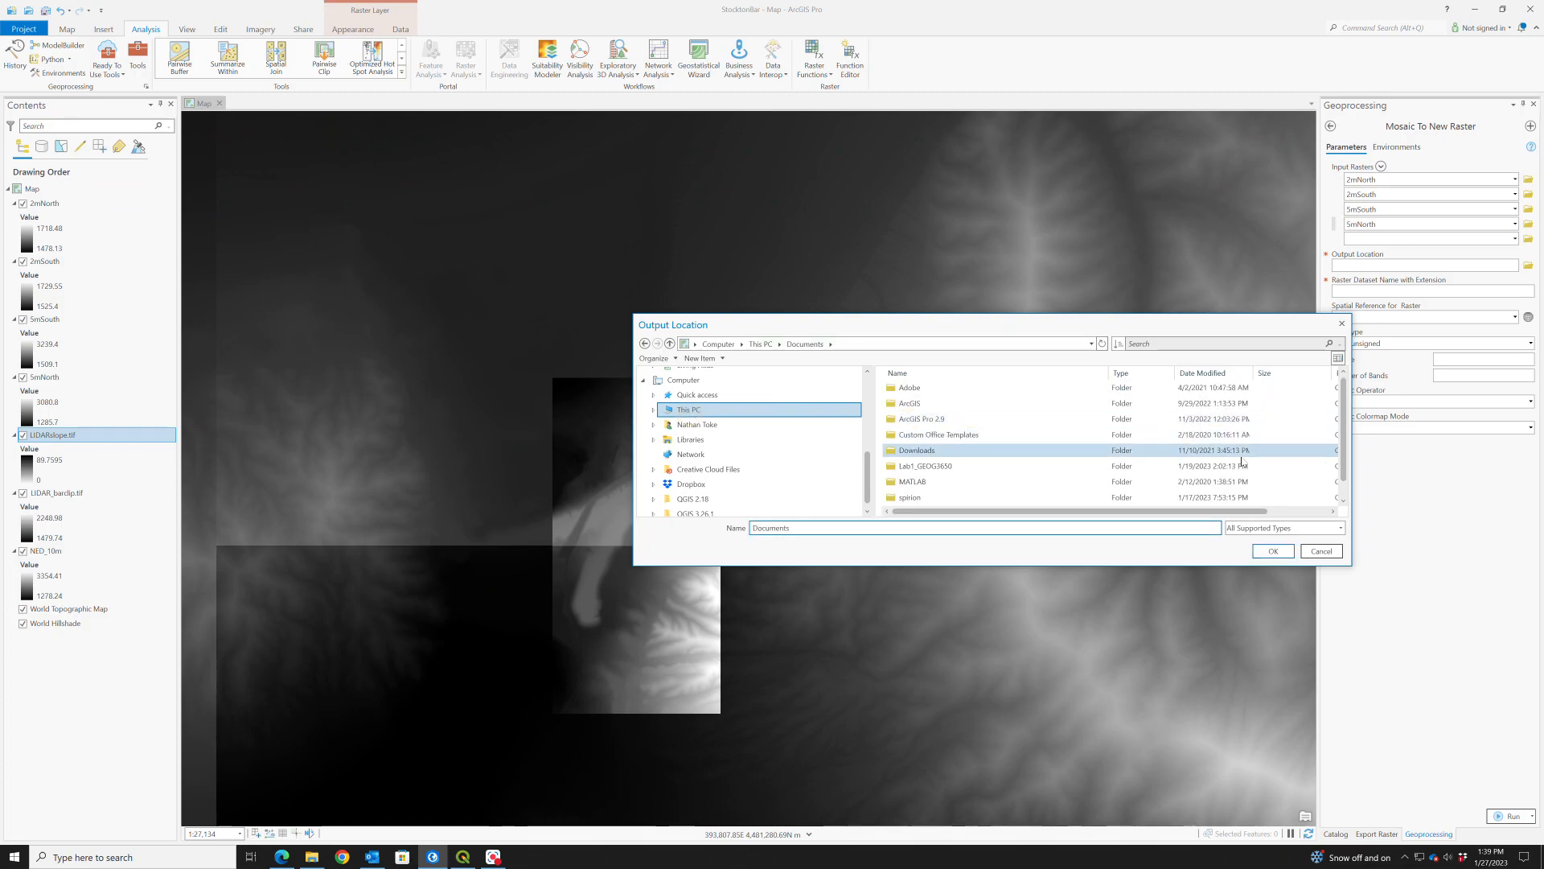
{"action": "scroll", "coordinate": [1173, 423], "scroll_direction": "down", "scroll_amount": 1}
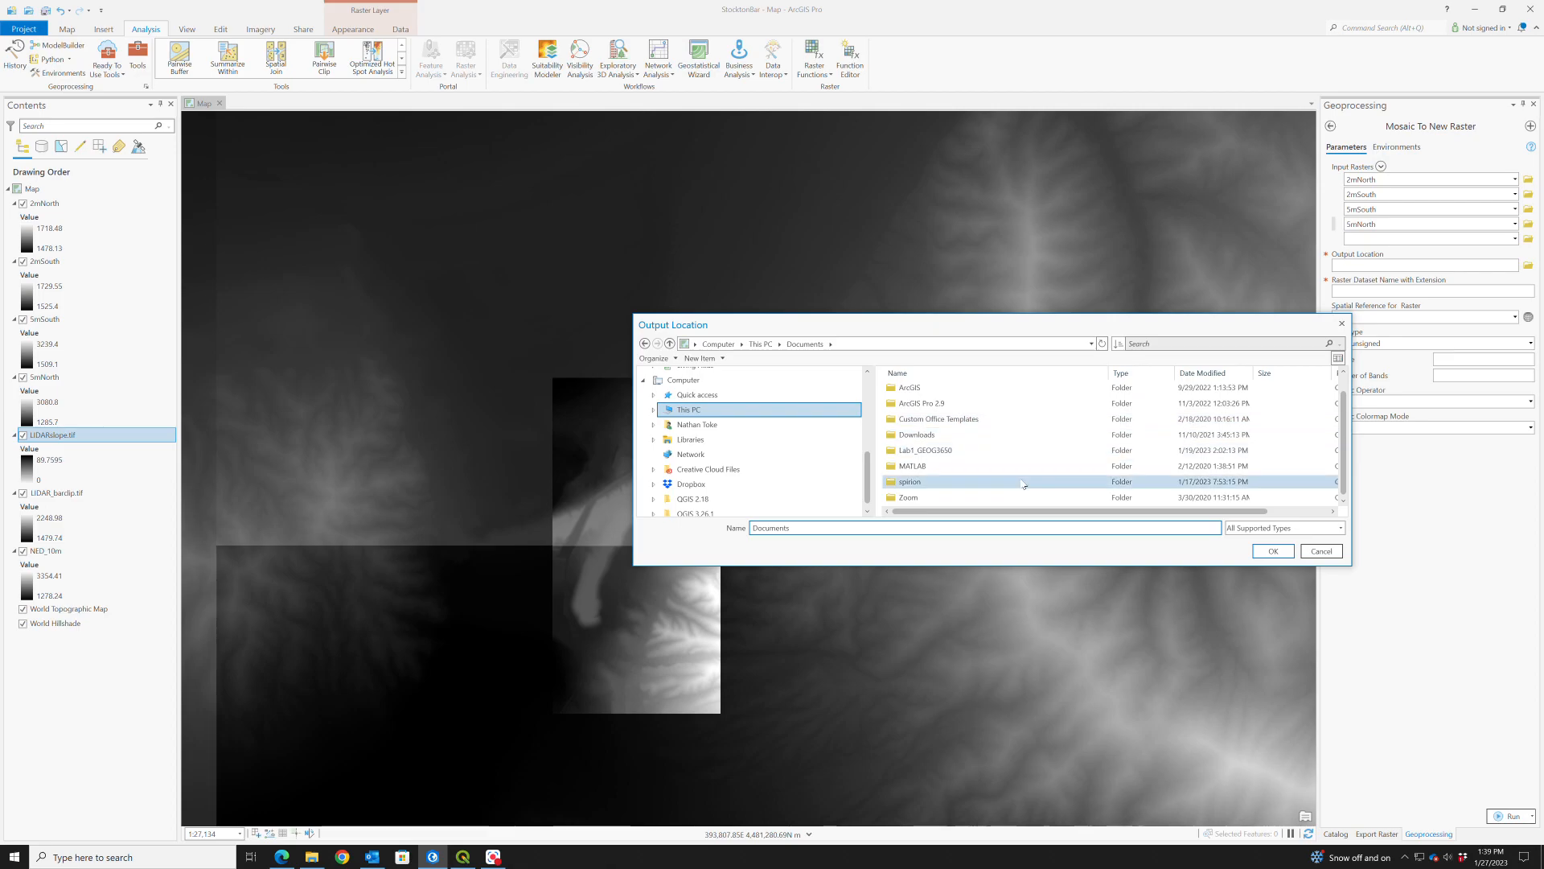
{"action": "double_click", "coordinate": [937, 451]}
- Create a folder named Practice inside Lab1_GEOG3650 and set it as the mosaic's output location
{"action": "right_click", "coordinate": [936, 454]}
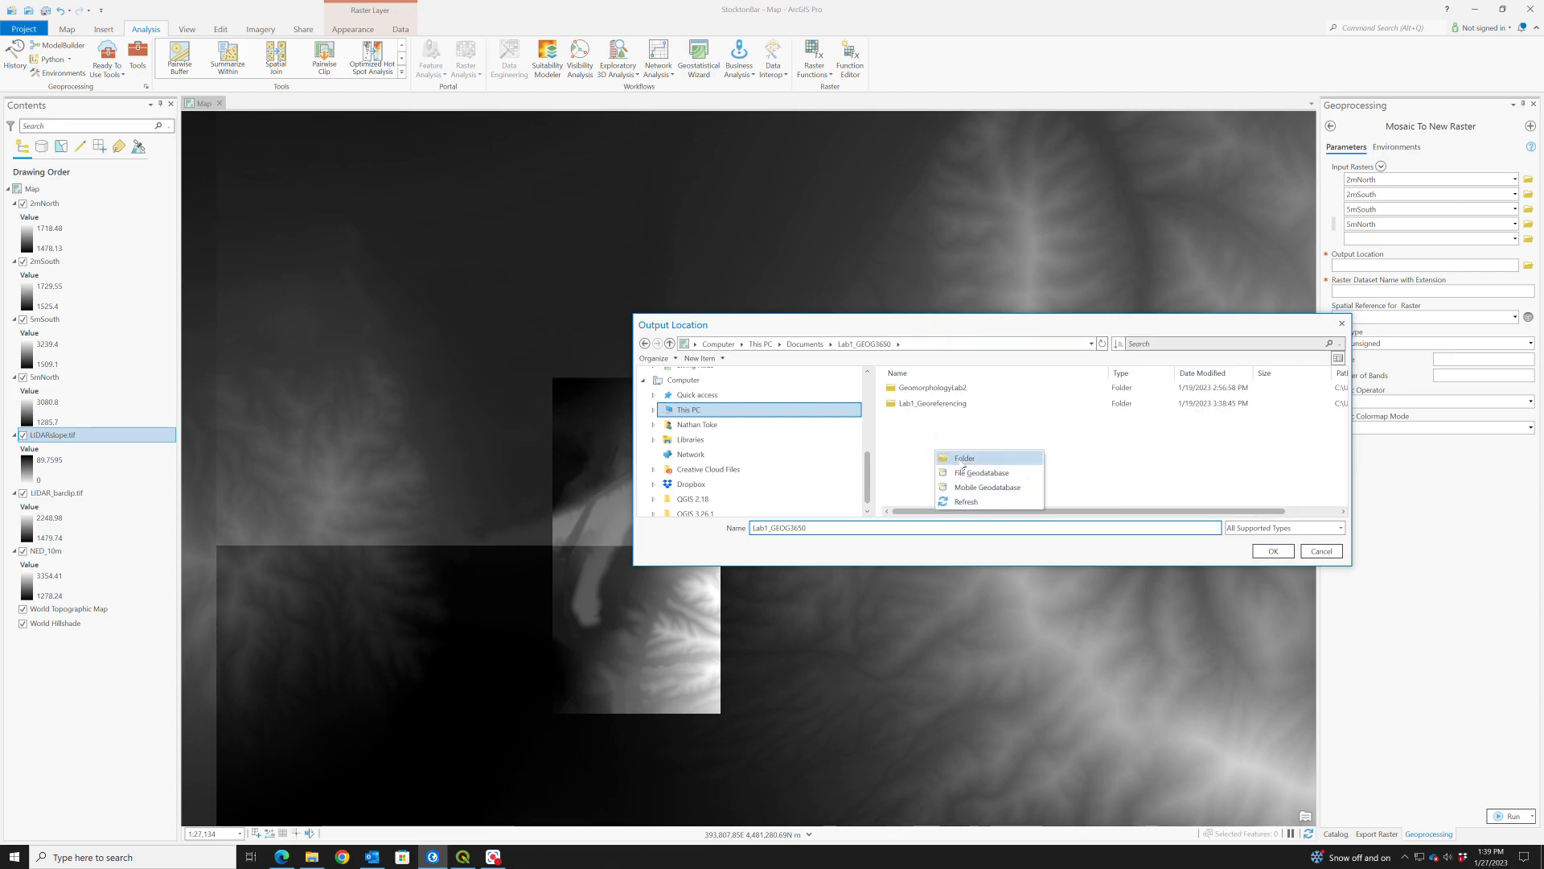
{"action": "left_click", "coordinate": [963, 460]}
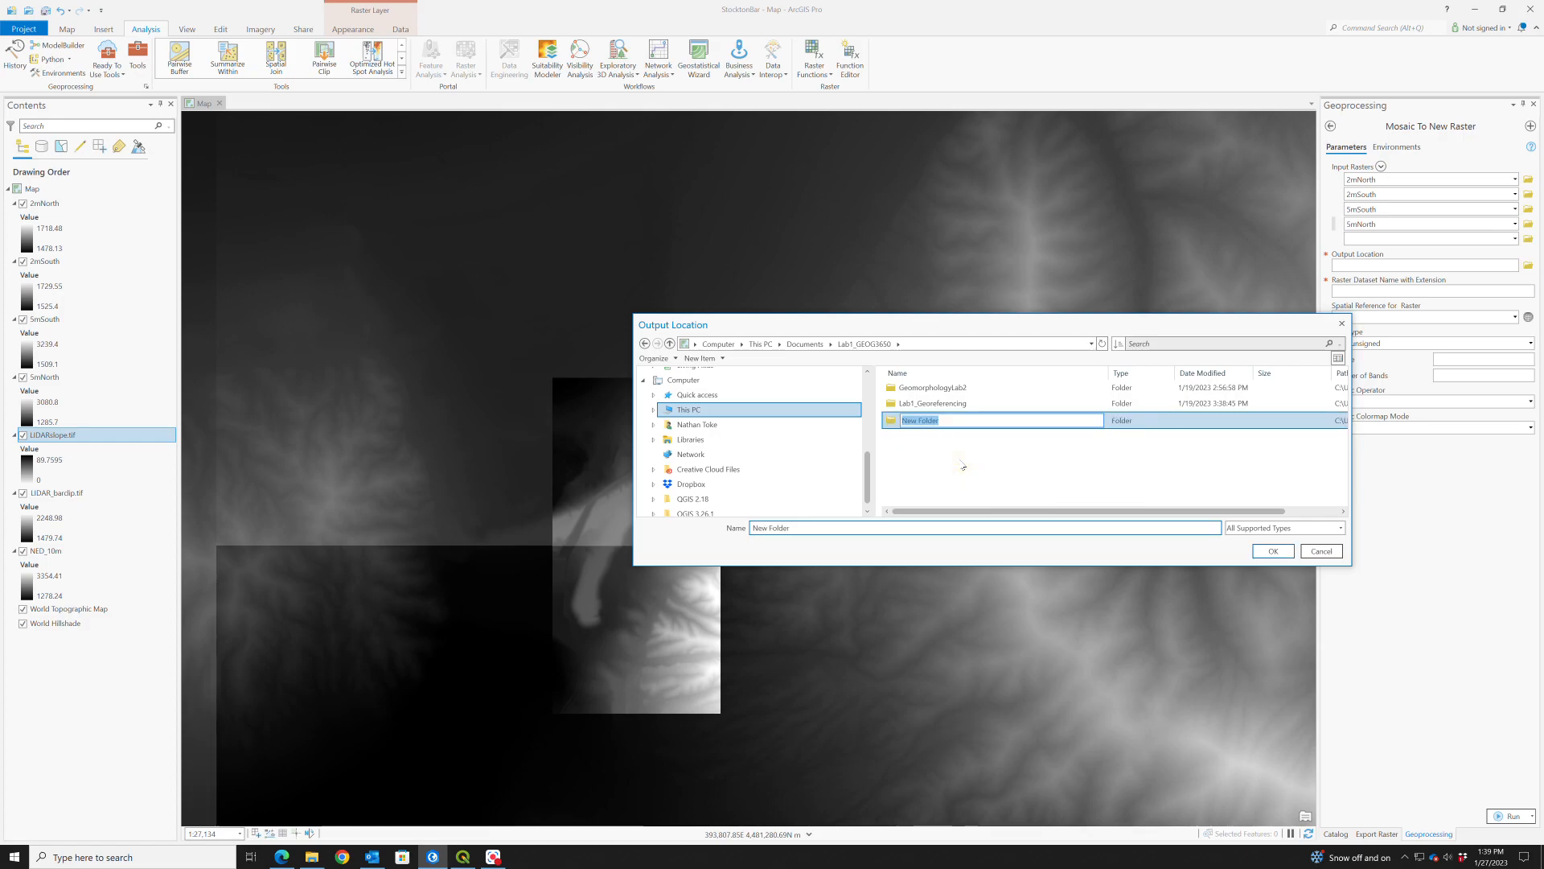
{"action": "type", "text": "Pra"}
{"action": "key", "text": "Return"}
{"action": "key", "text": "Return"}
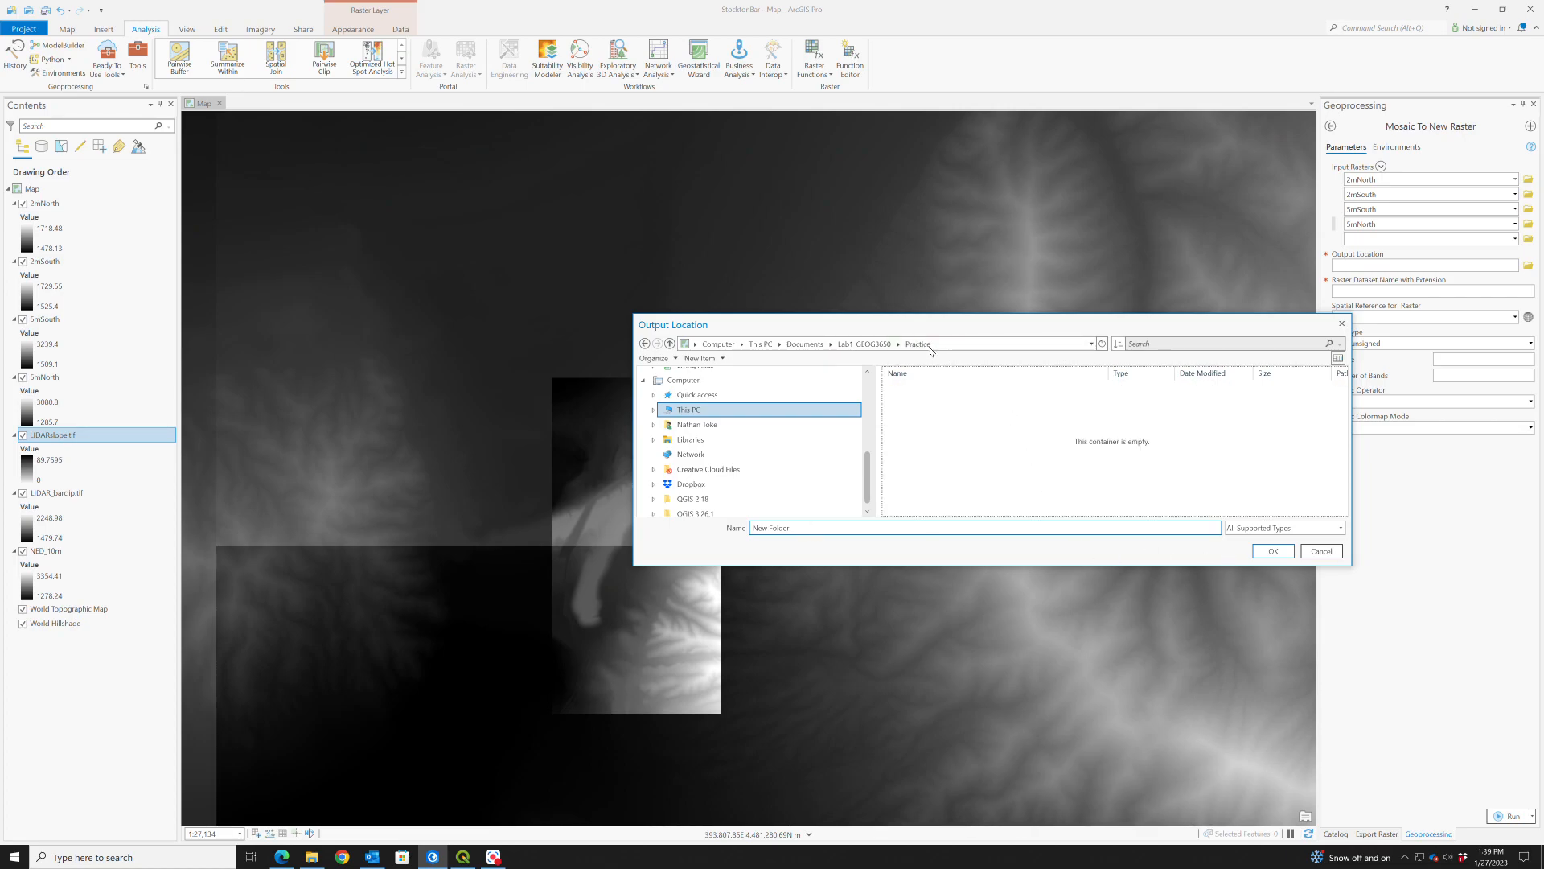
{"action": "left_click", "coordinate": [869, 344]}
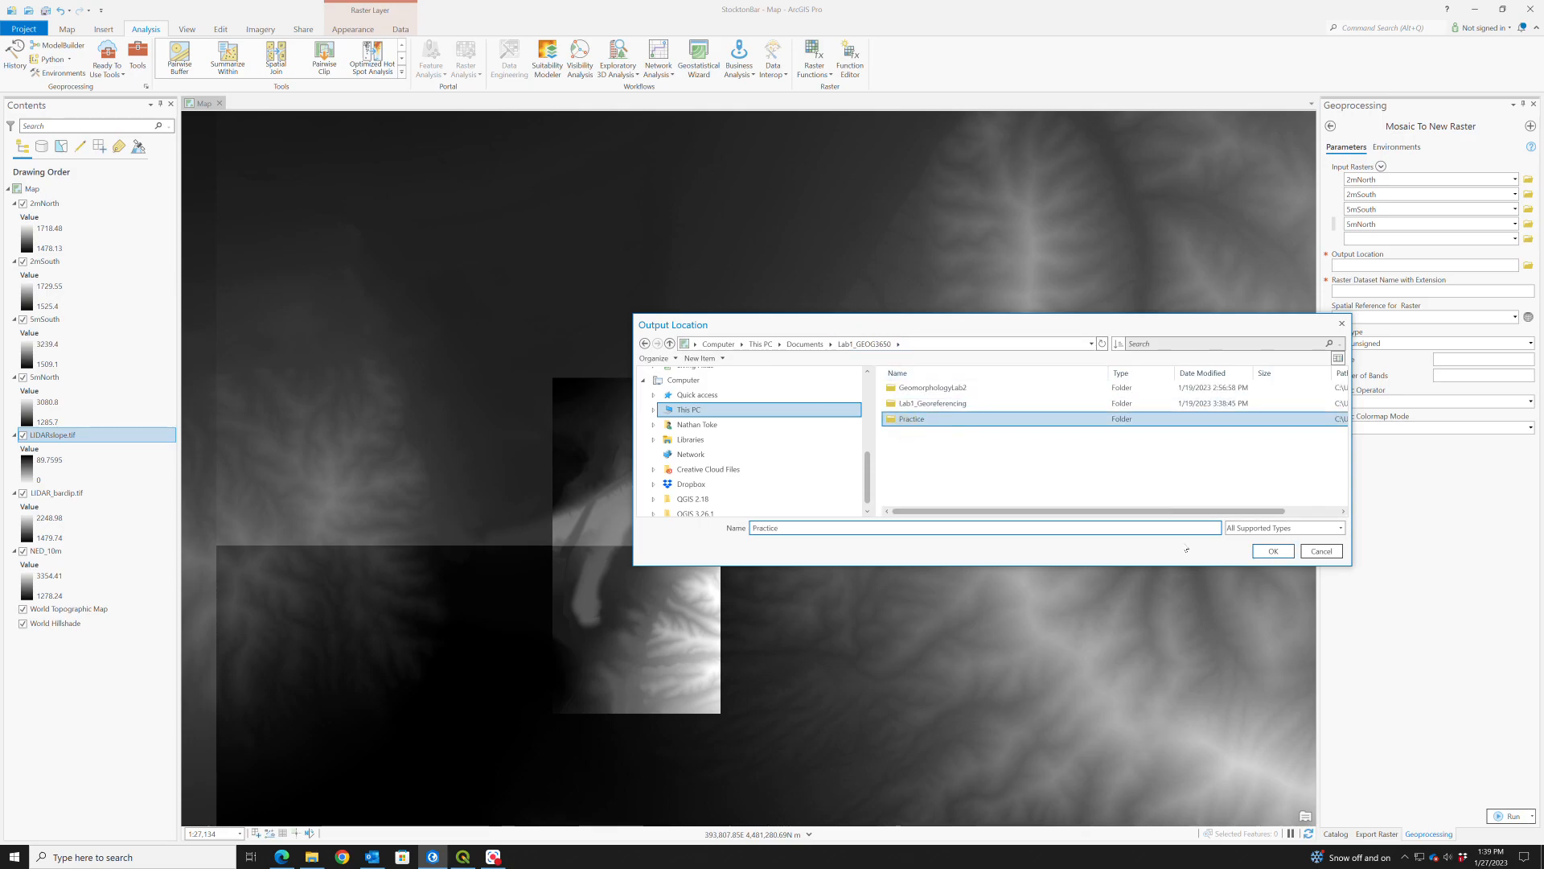
{"action": "left_click", "coordinate": [1268, 553]}
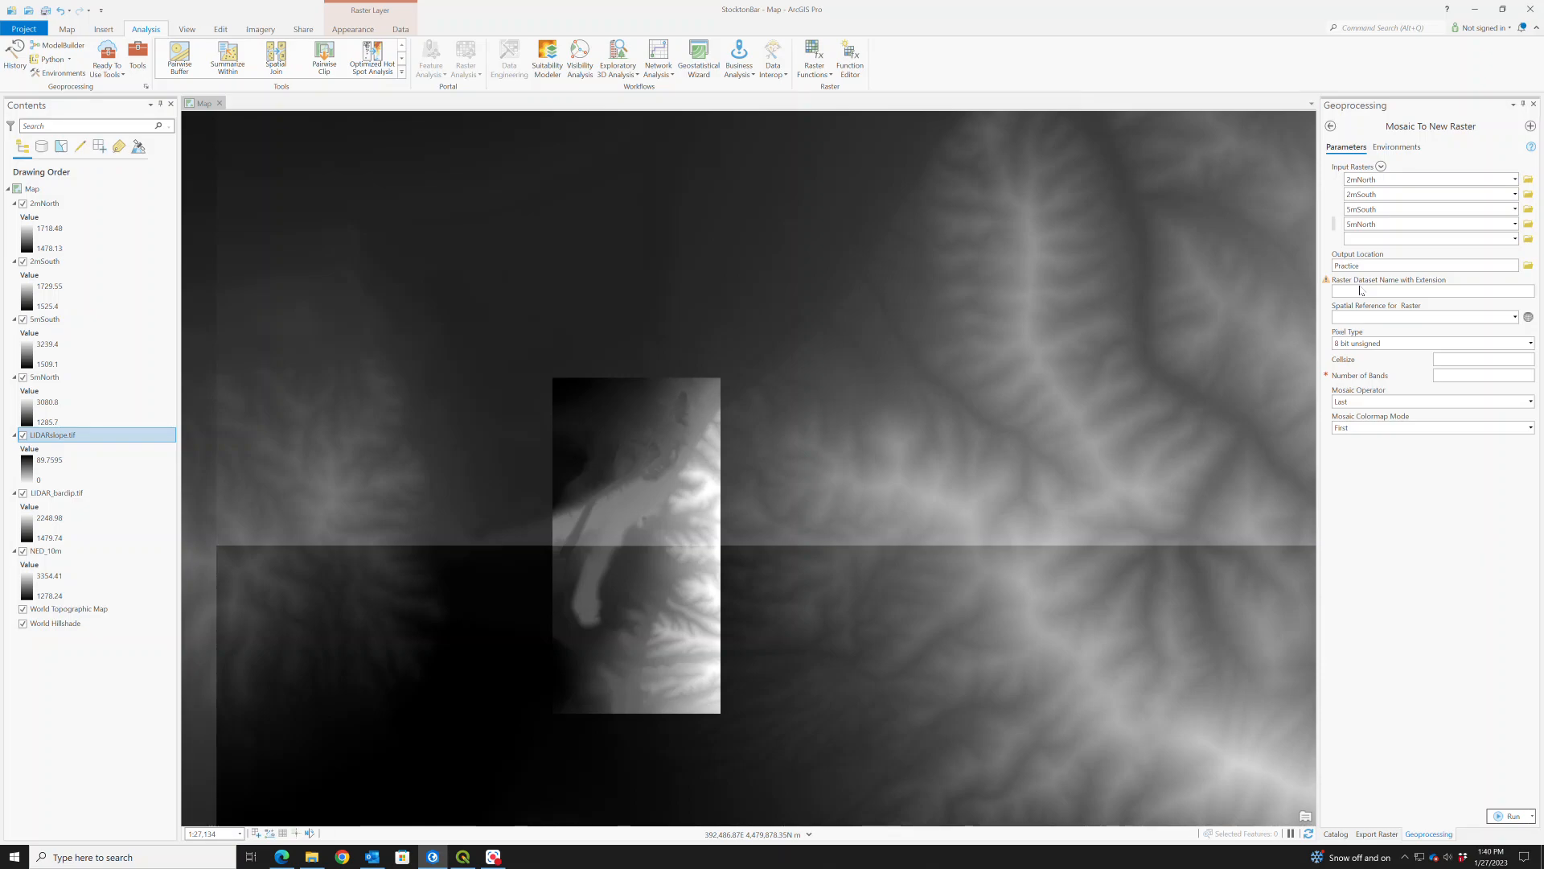
- Name the output raster AGRCDEM_2_5m.tif and set its spatial reference to the layers' NAD 1983 UTM Zone 12N
{"action": "left_click", "coordinate": [1385, 291]}
{"action": "type", "text": "m.tif"}
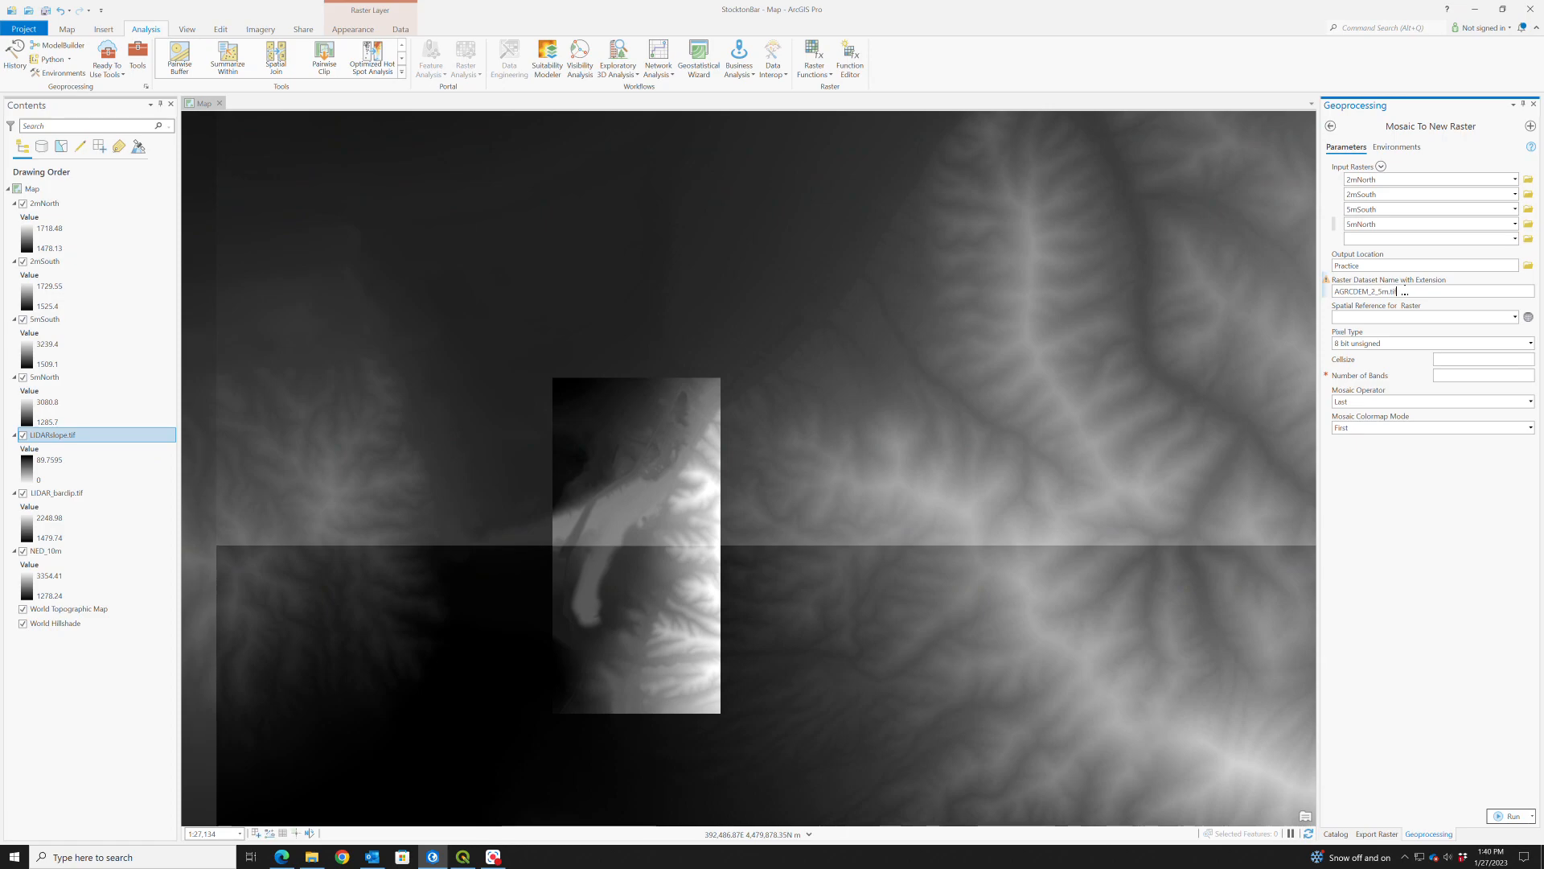
{"action": "left_click", "coordinate": [1529, 318]}
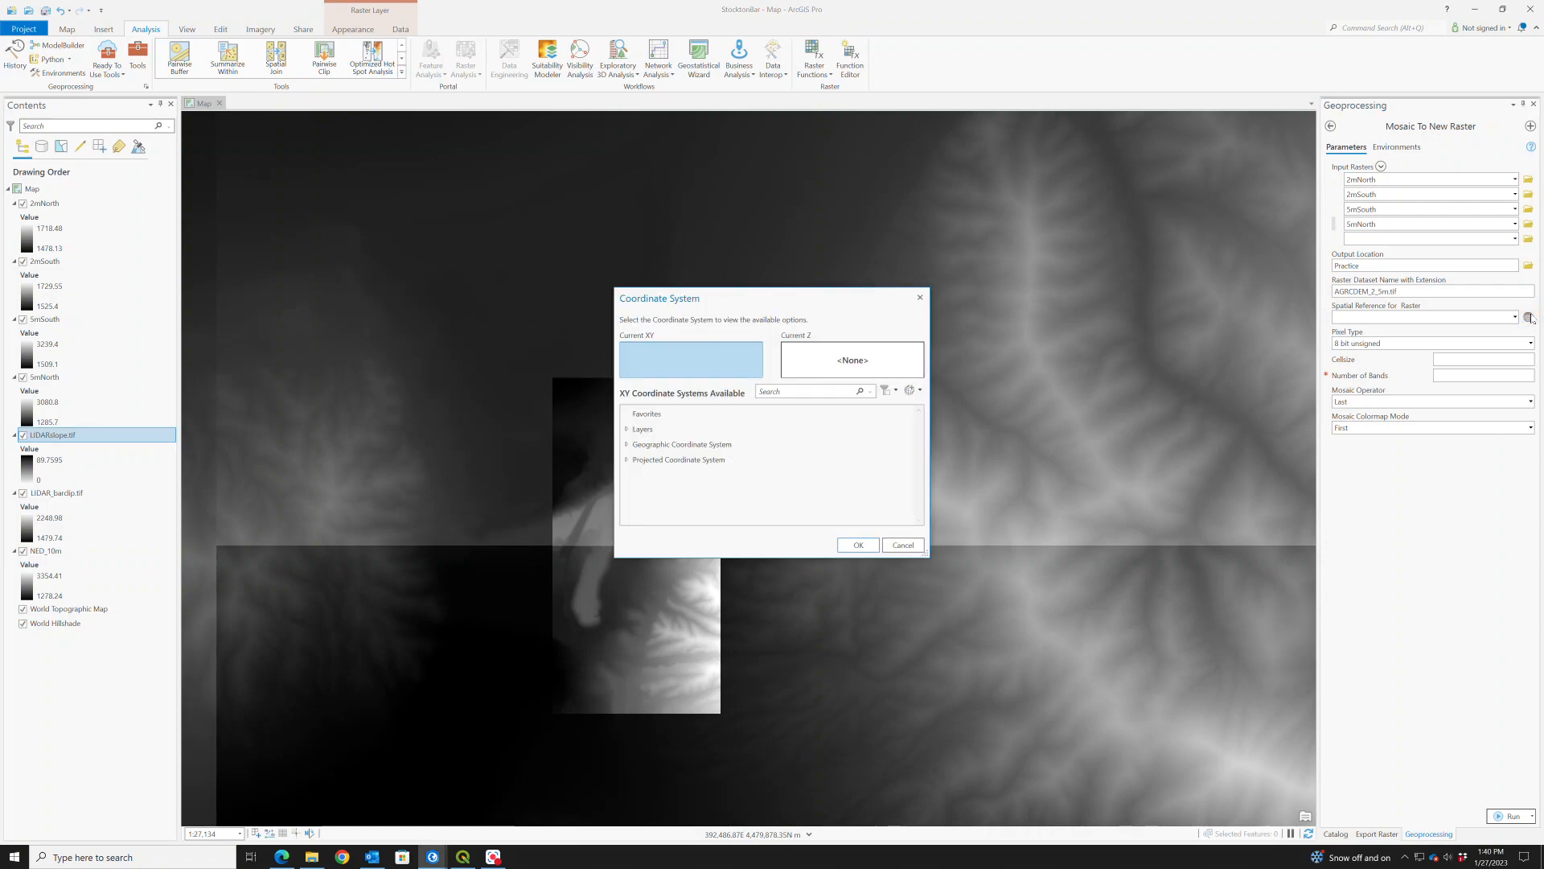
{"action": "left_click", "coordinate": [913, 391]}
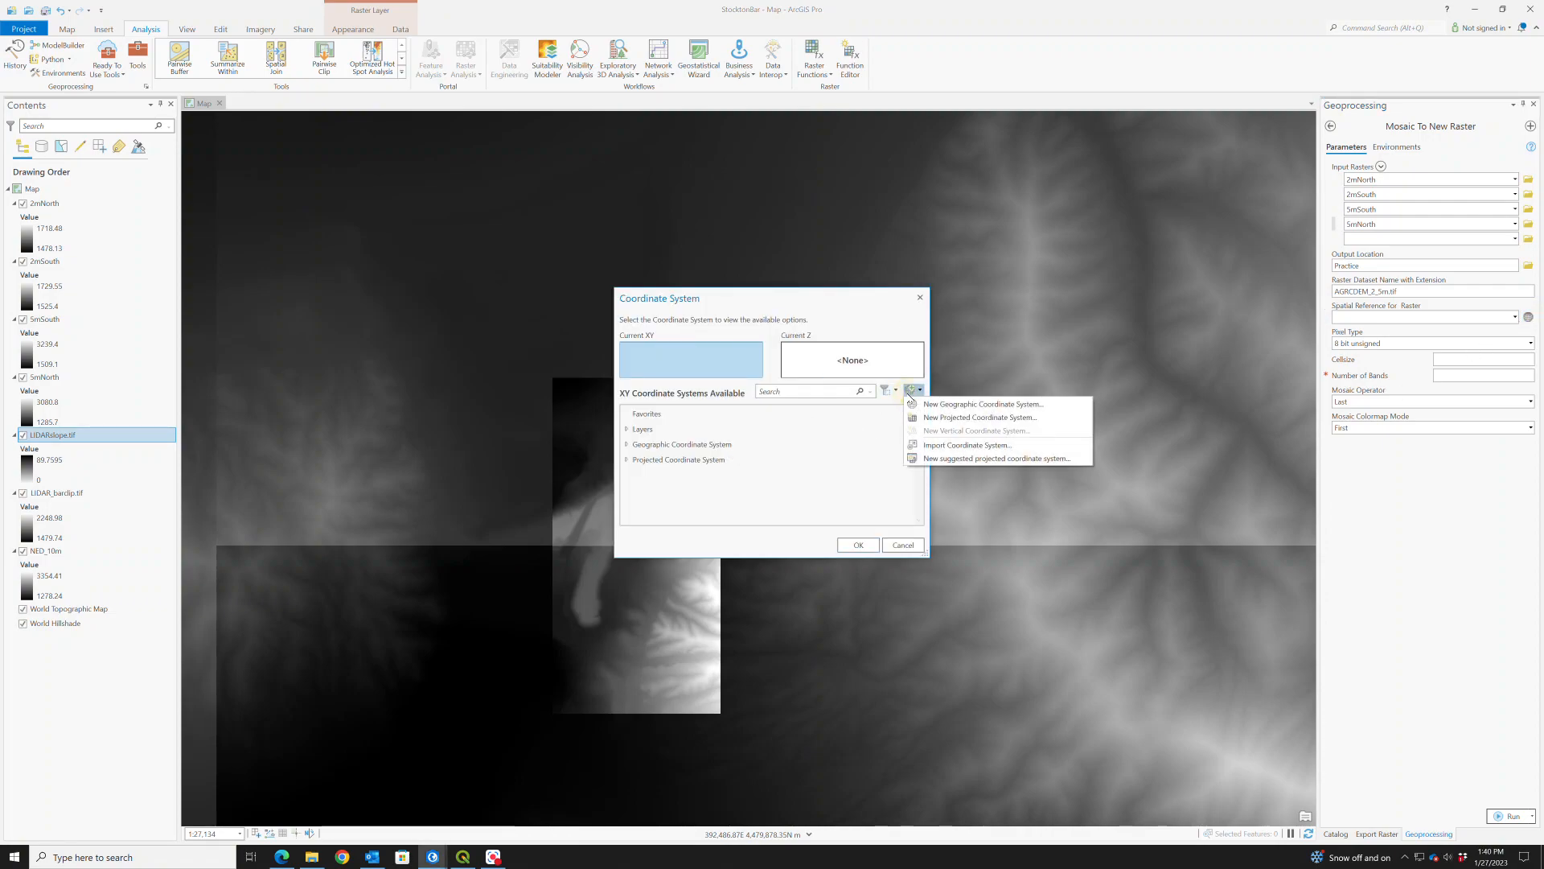
{"action": "left_click", "coordinate": [864, 434]}
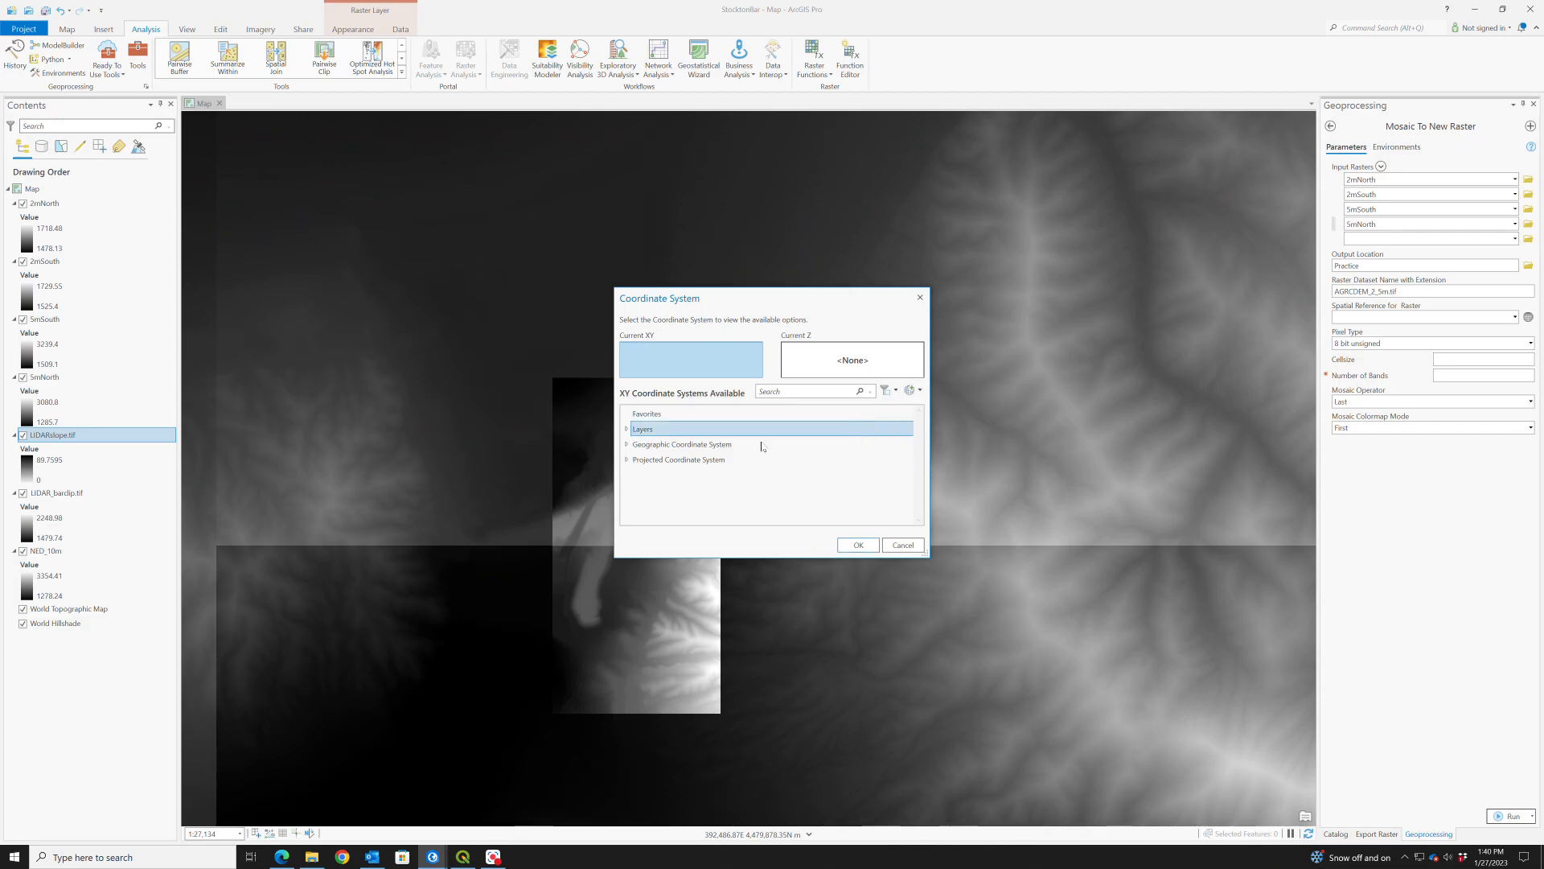
{"action": "left_click", "coordinate": [628, 430]}
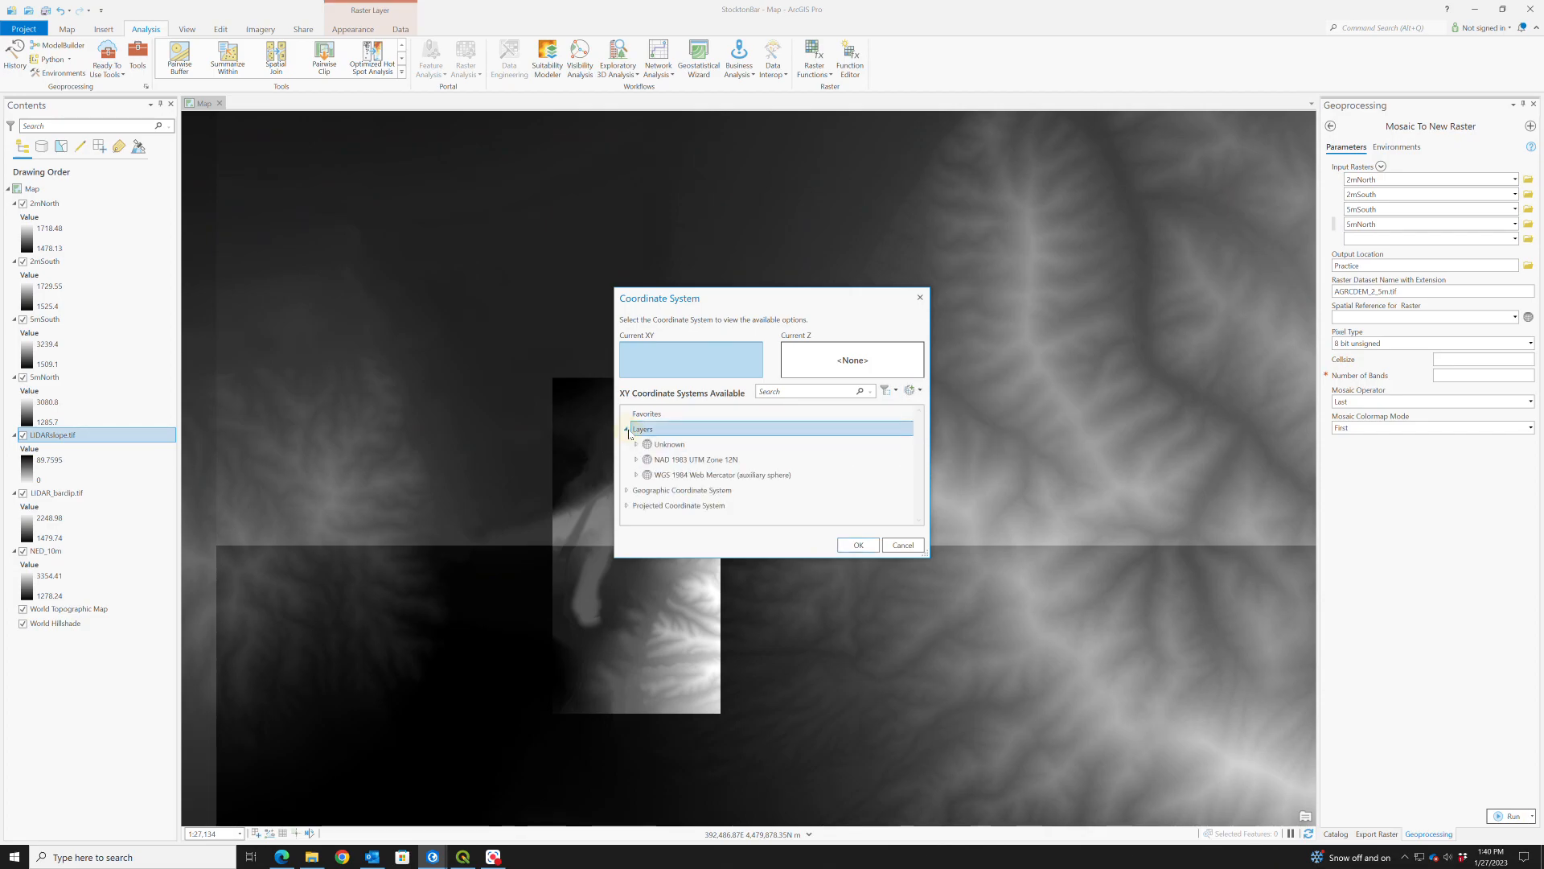
{"action": "left_click", "coordinate": [698, 461]}
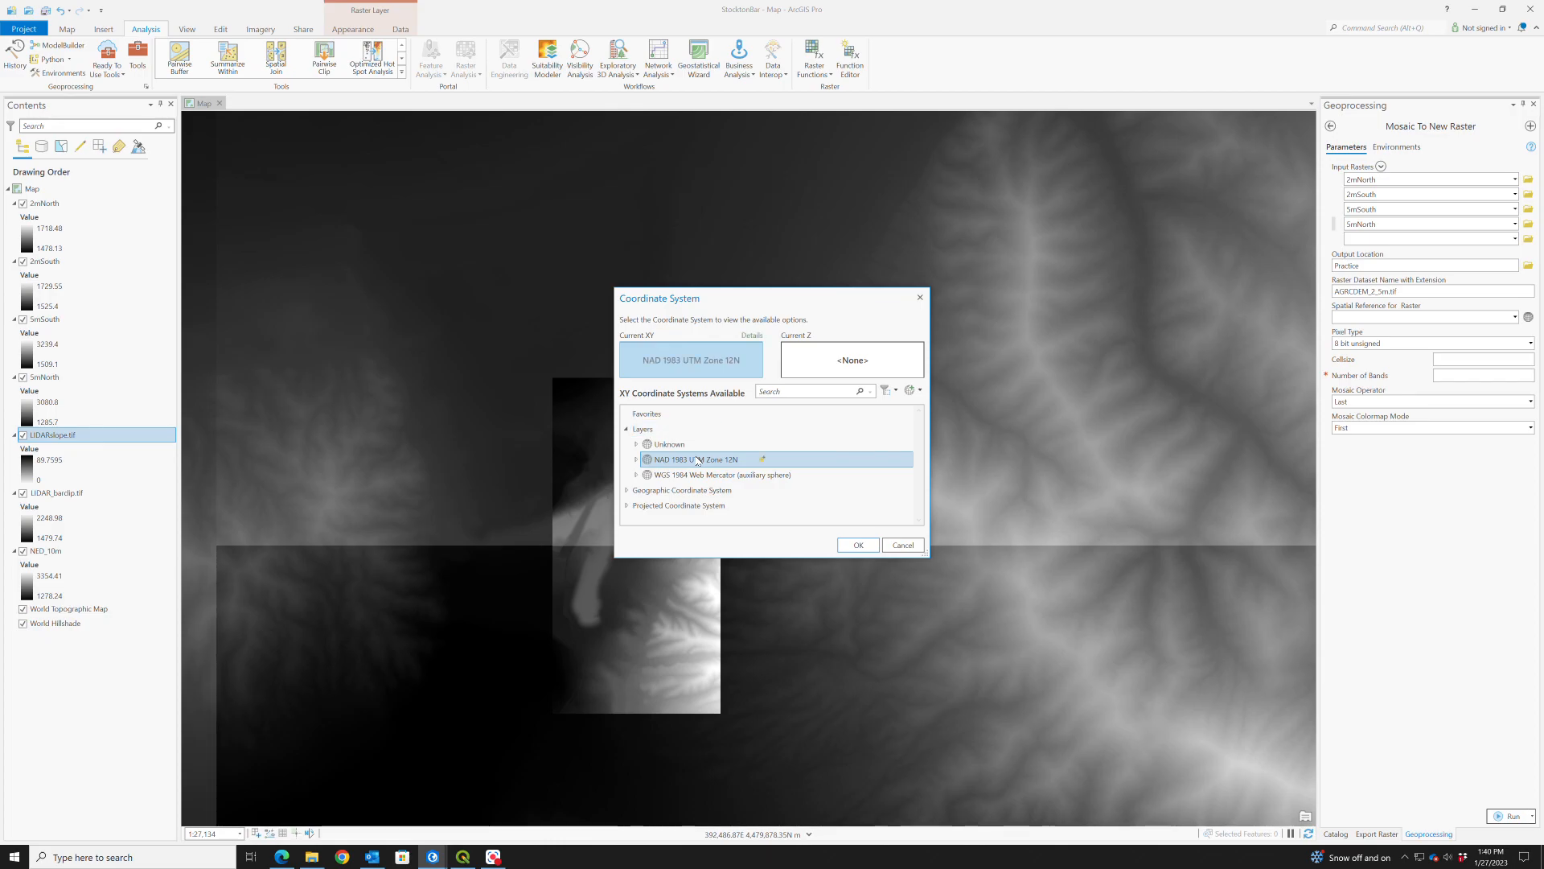
{"action": "left_click", "coordinate": [857, 547]}
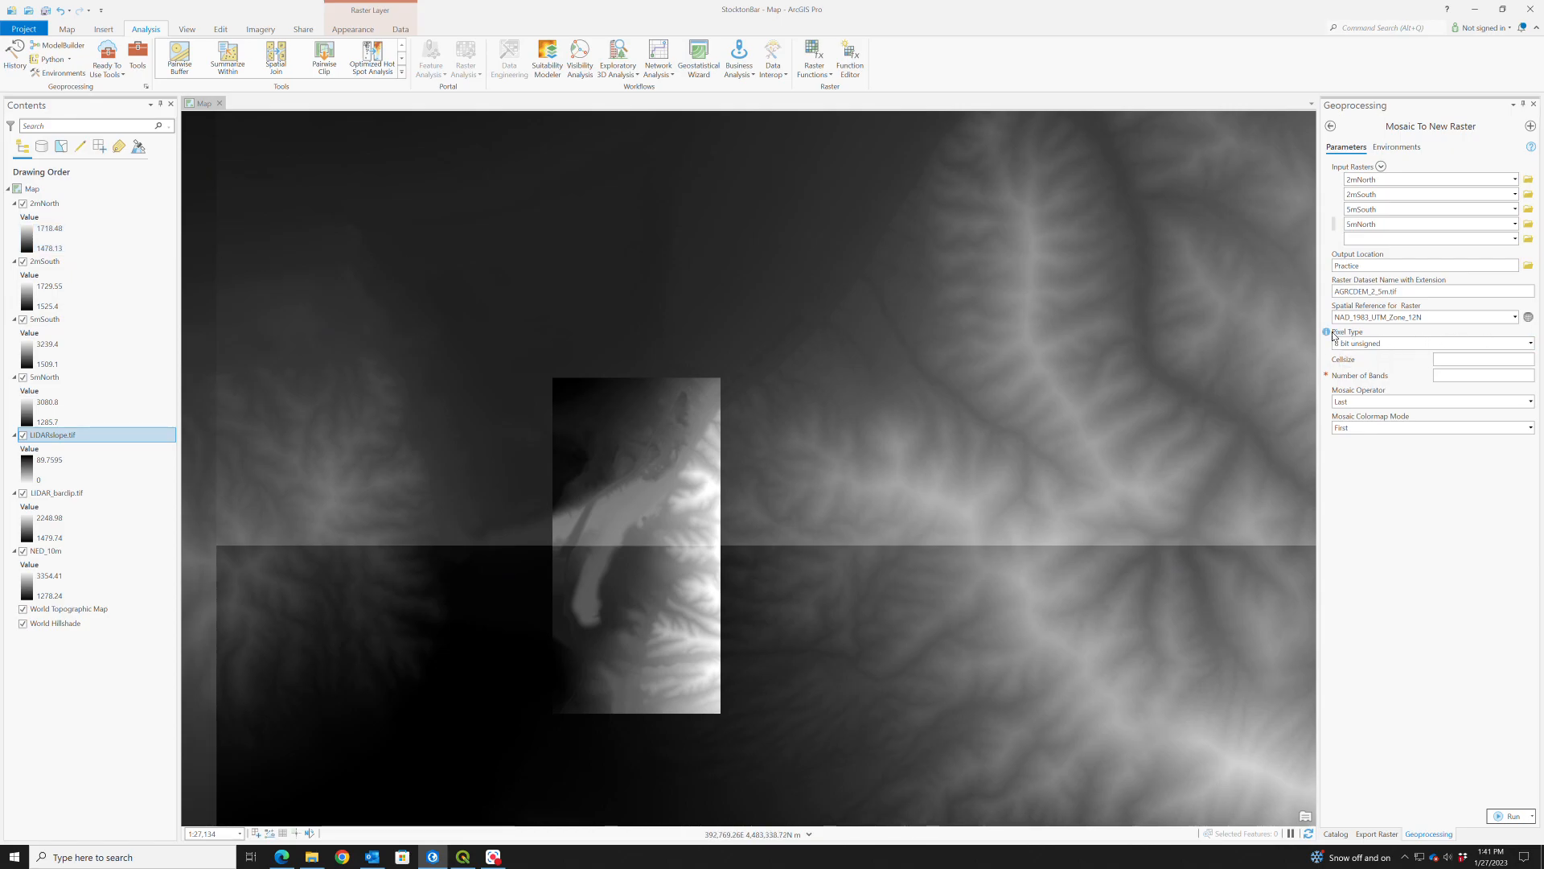
- Set the mosaic's pixel type to 32 bit float, its cellsize to 2 and its number of bands to 1
{"action": "mouse_move", "coordinate": [1328, 334]}
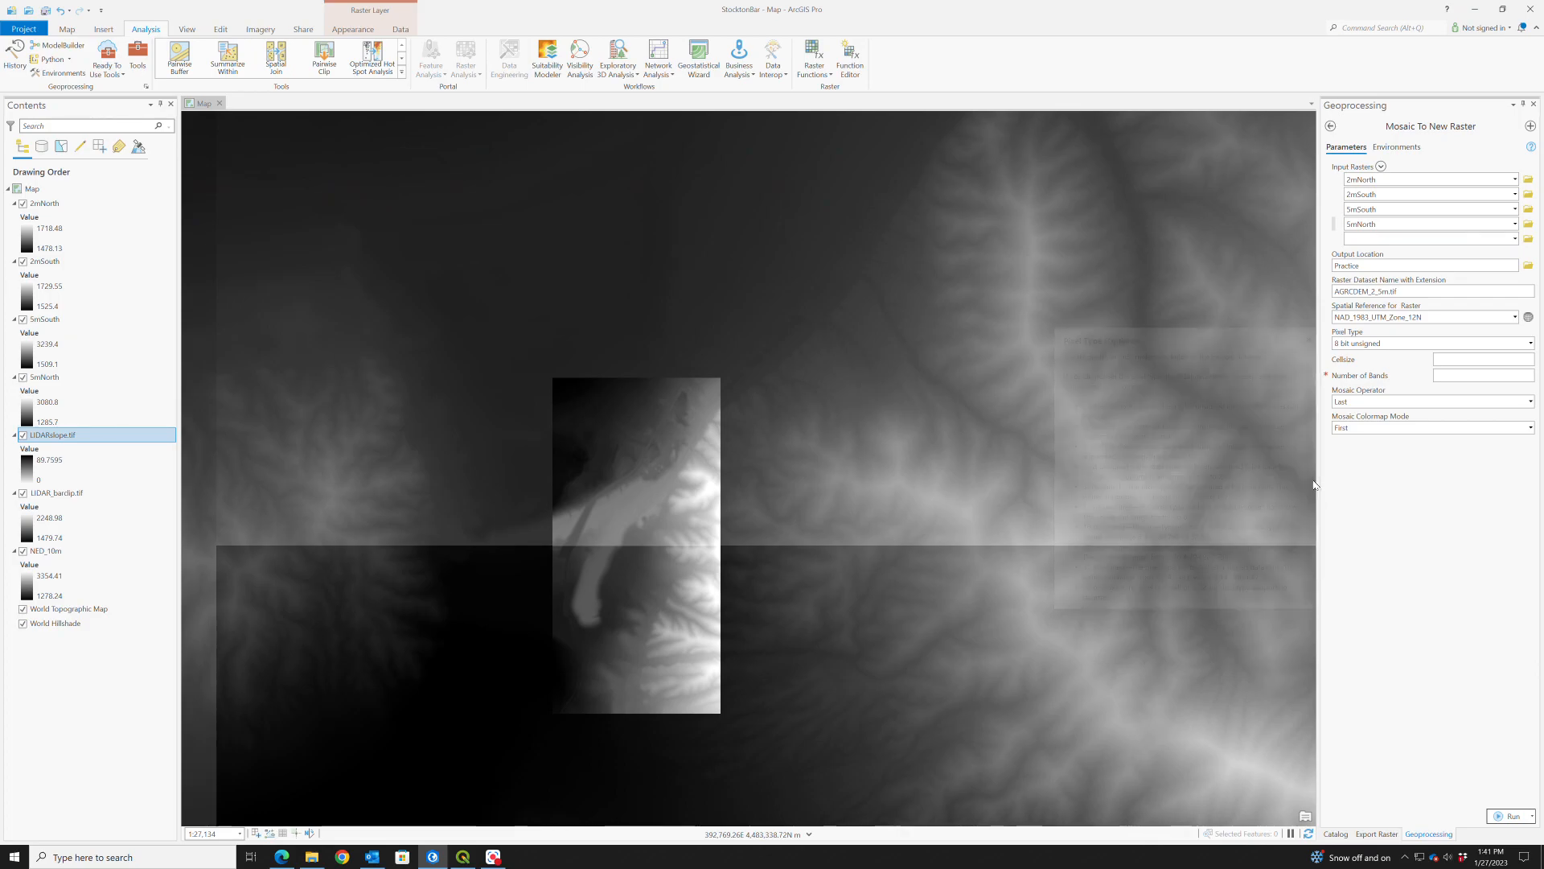
{"action": "left_click", "coordinate": [1531, 344]}
{"action": "left_click", "coordinate": [1367, 485]}
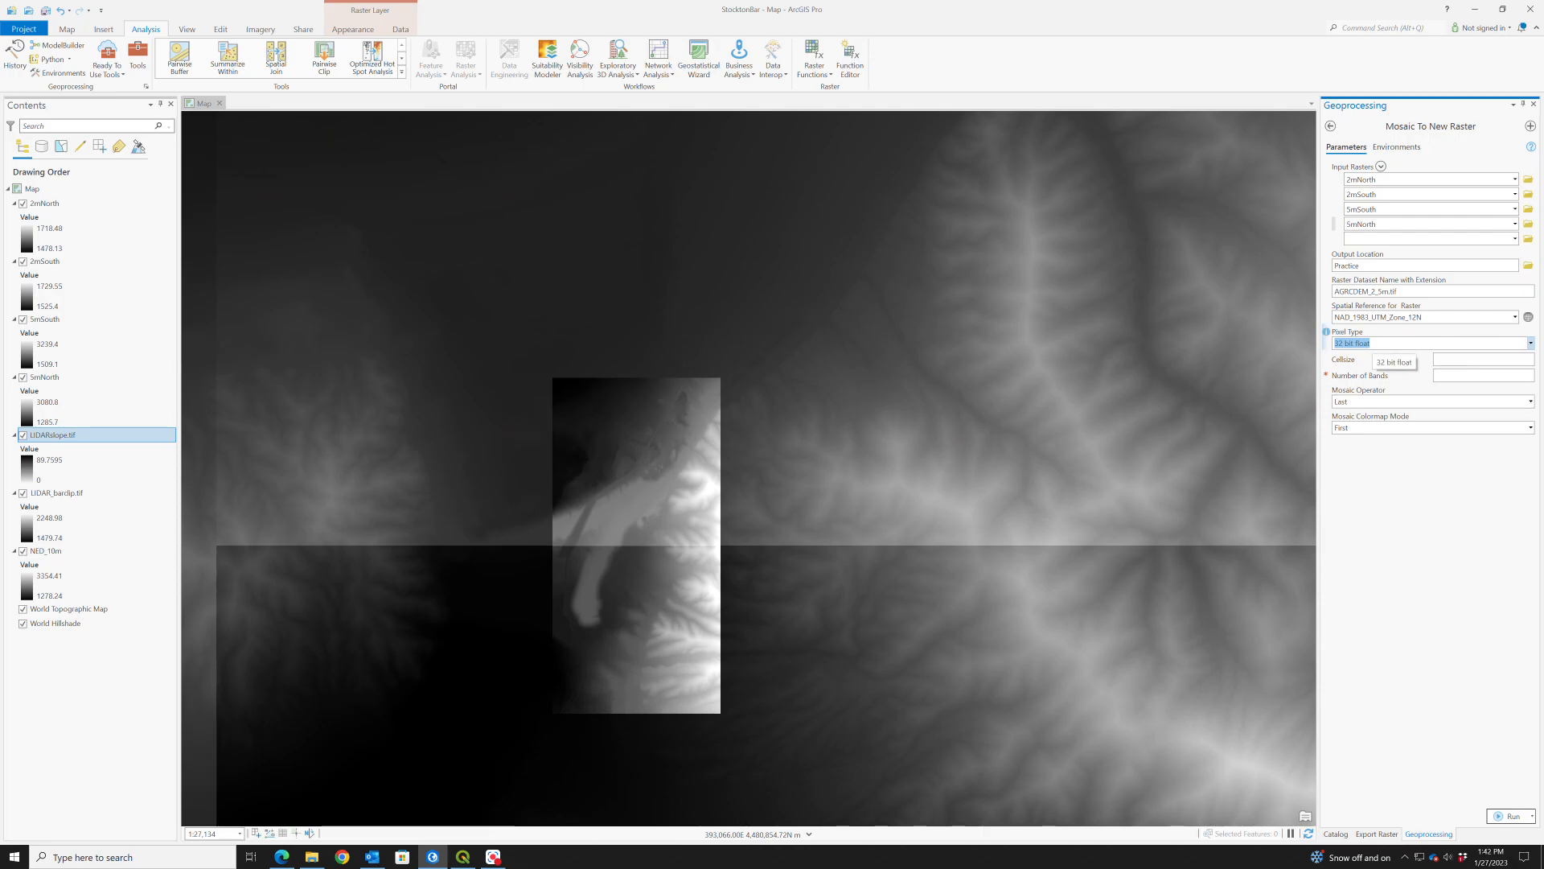
{"action": "left_click", "coordinate": [1520, 360]}
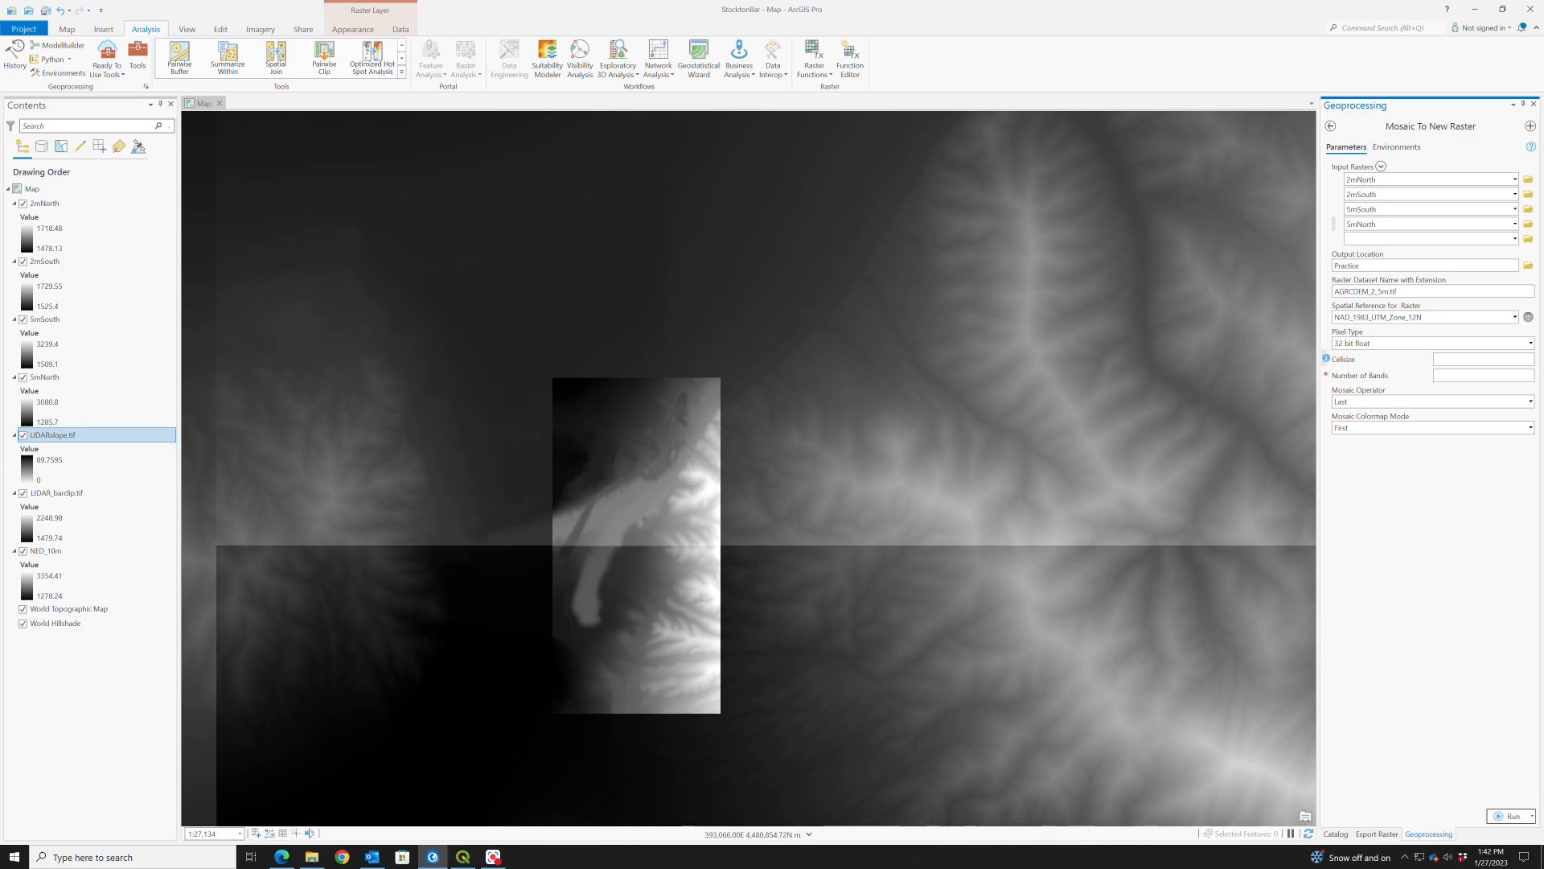
{"action": "type", "text": "2"}
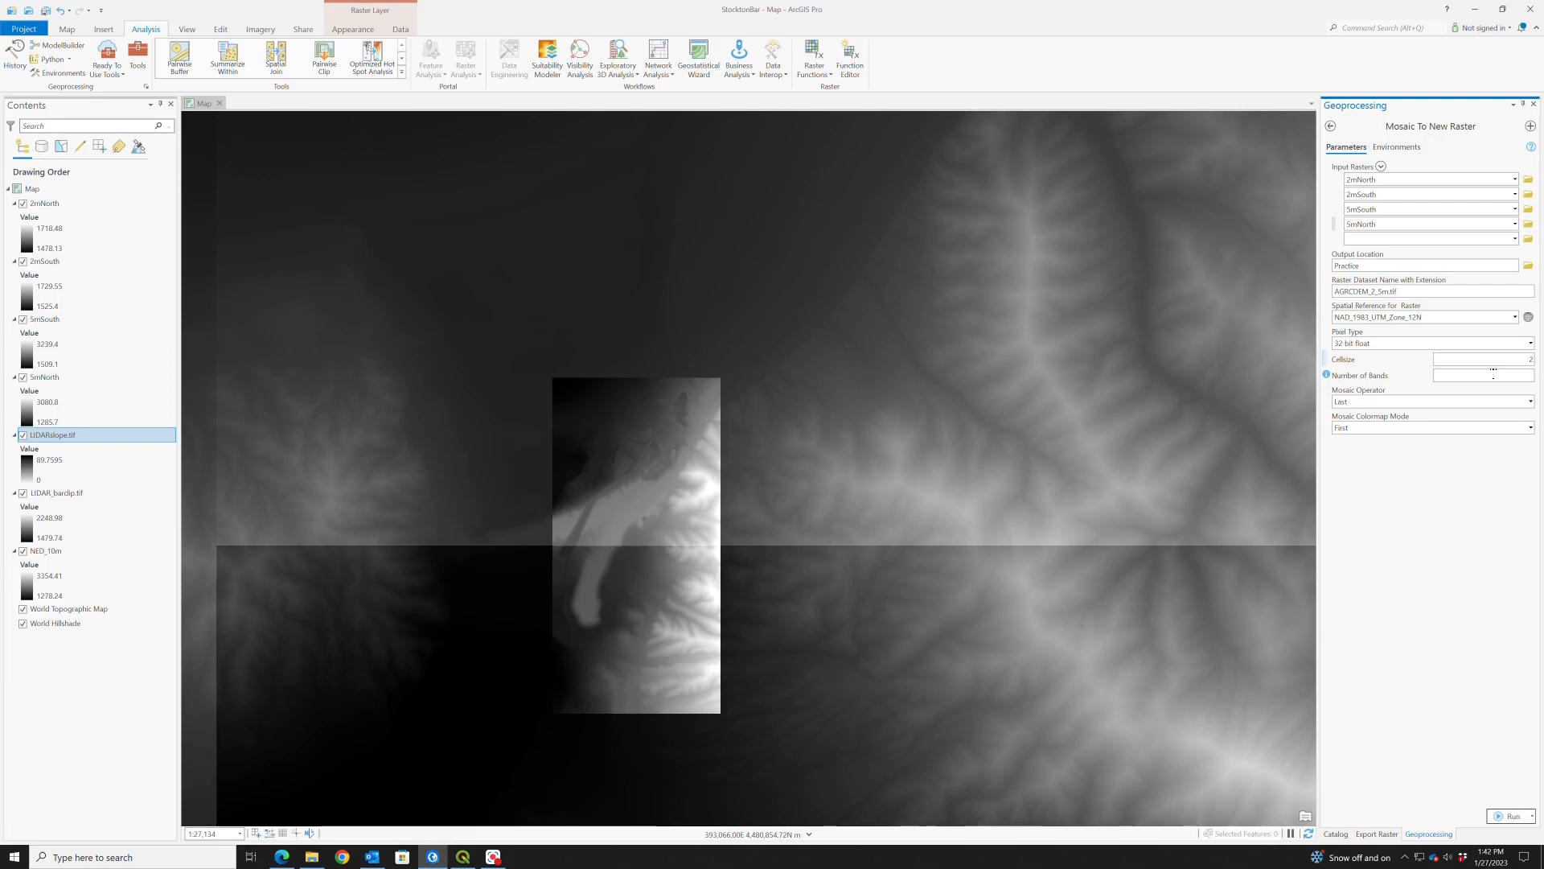
{"action": "left_click", "coordinate": [1493, 371]}
{"action": "type", "text": "1"}
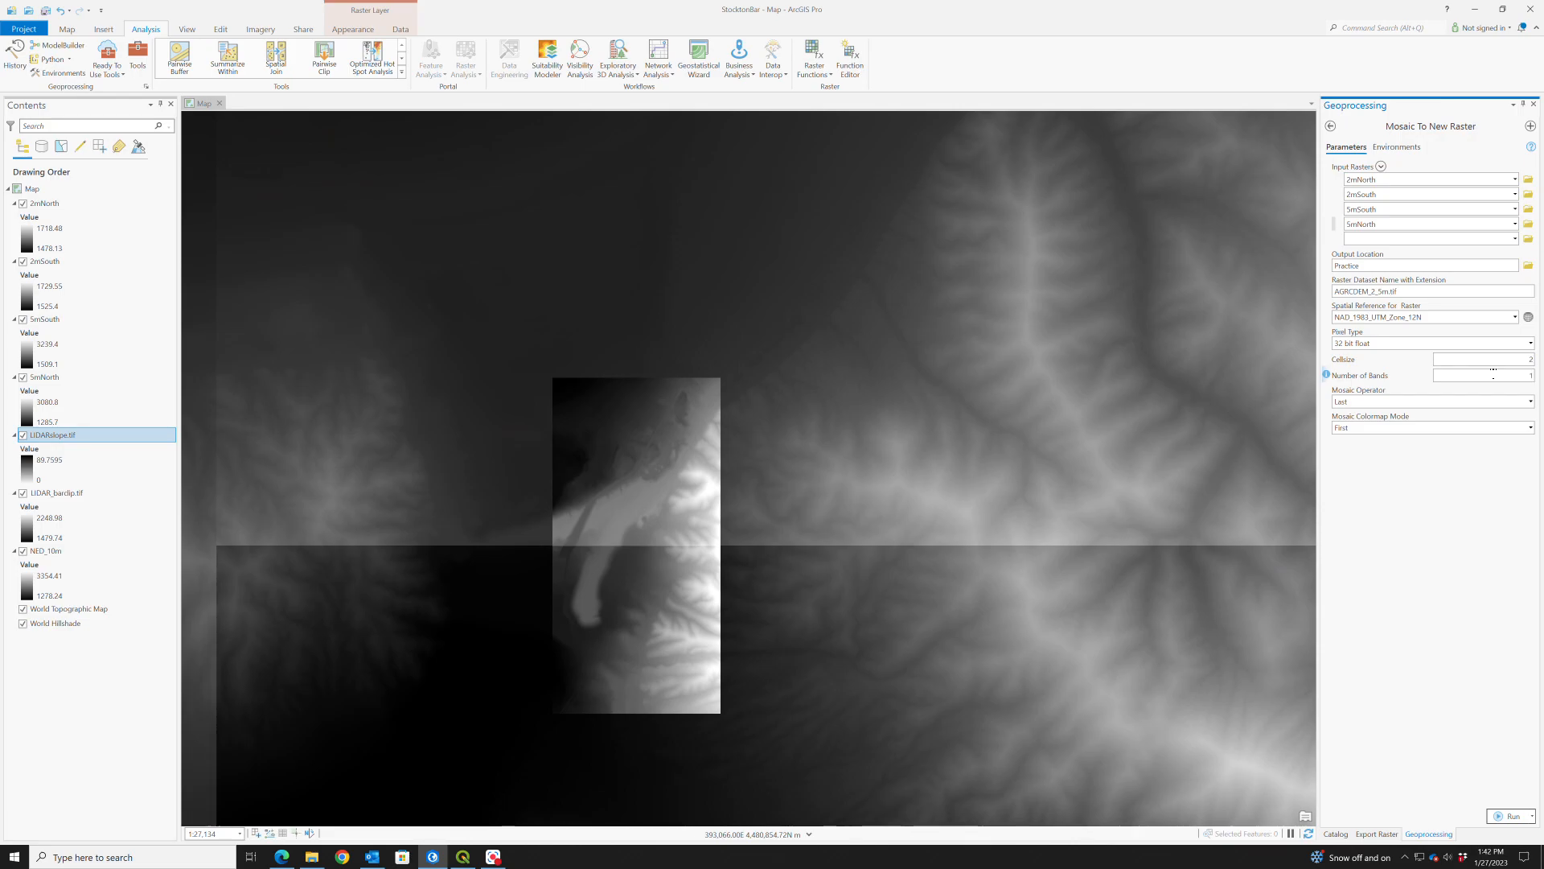
- Set the mosaic operator to First and leave the mosaic colormap mode at First
{"action": "left_click", "coordinate": [1531, 402]}
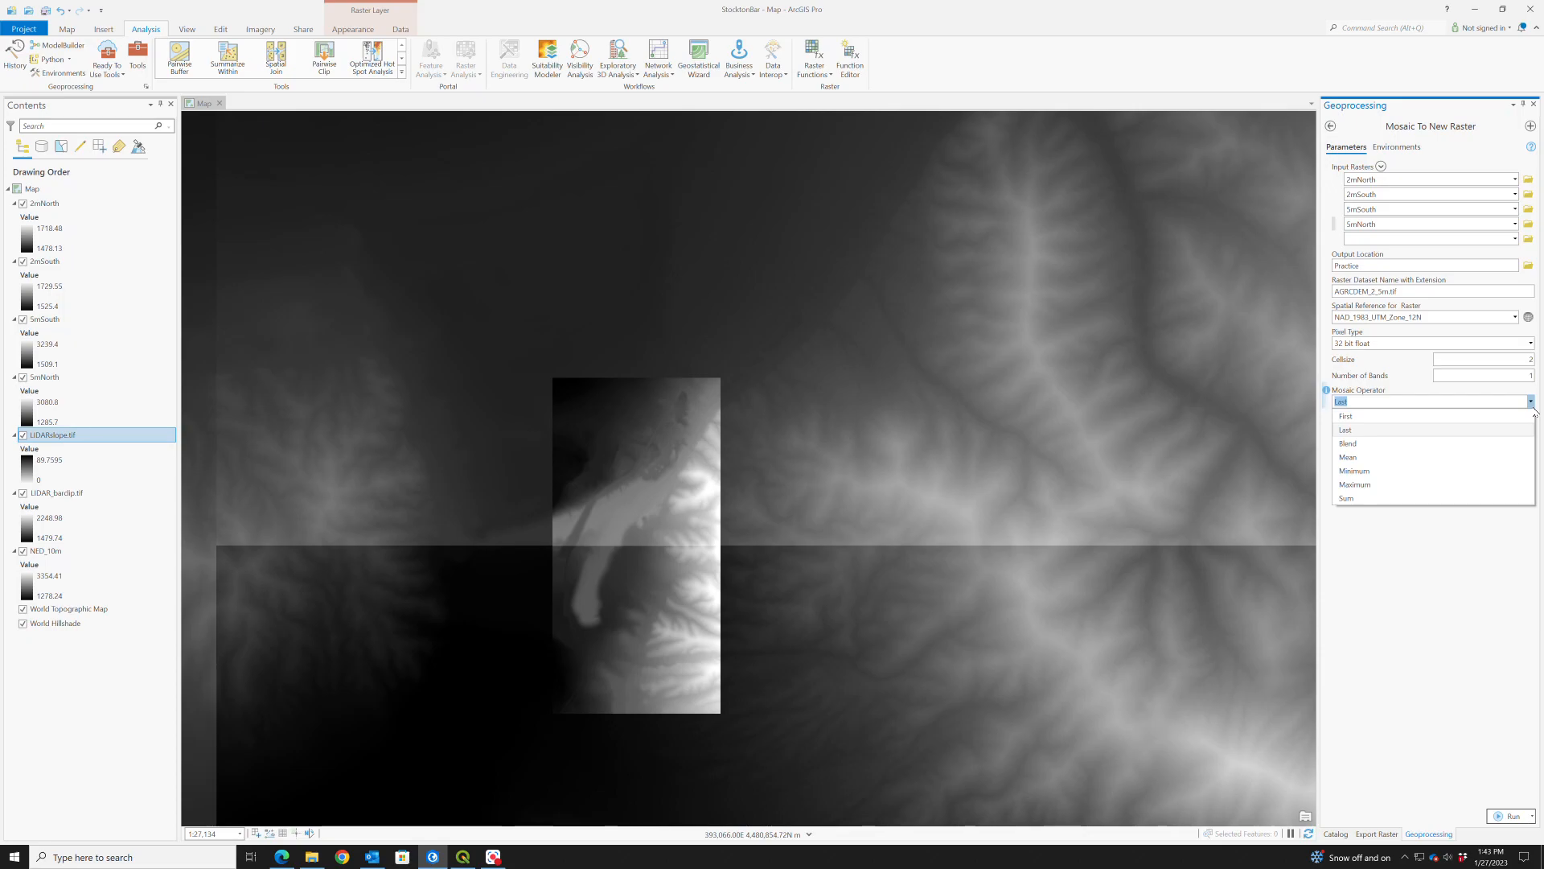
{"action": "left_click", "coordinate": [1490, 417]}
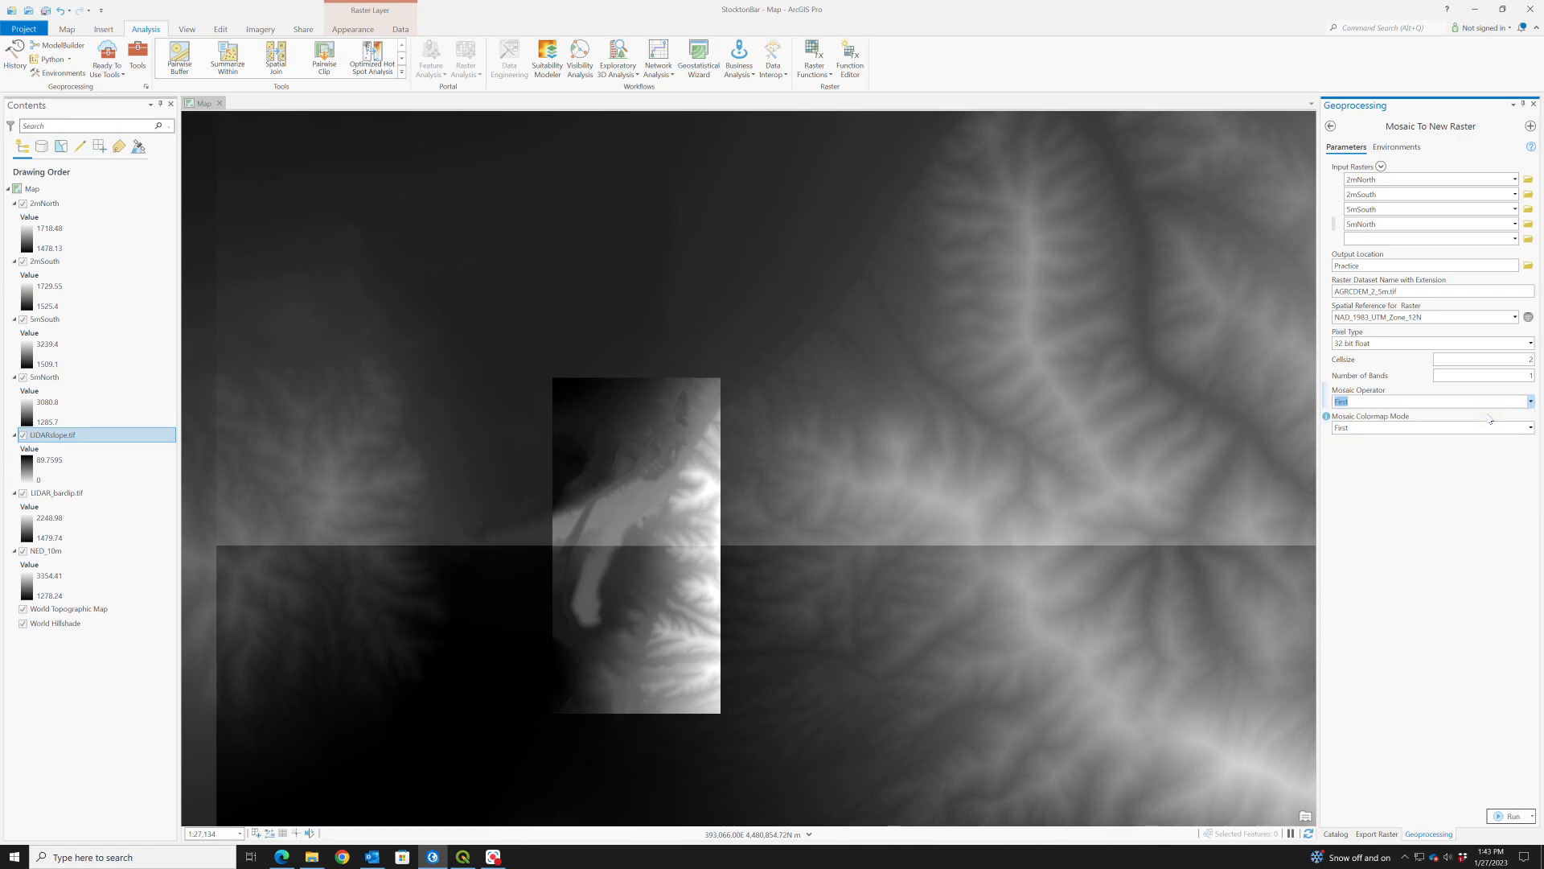
{"action": "left_click", "coordinate": [1530, 428]}
{"action": "left_click", "coordinate": [1531, 429]}
{"action": "left_click", "coordinate": [1531, 401]}
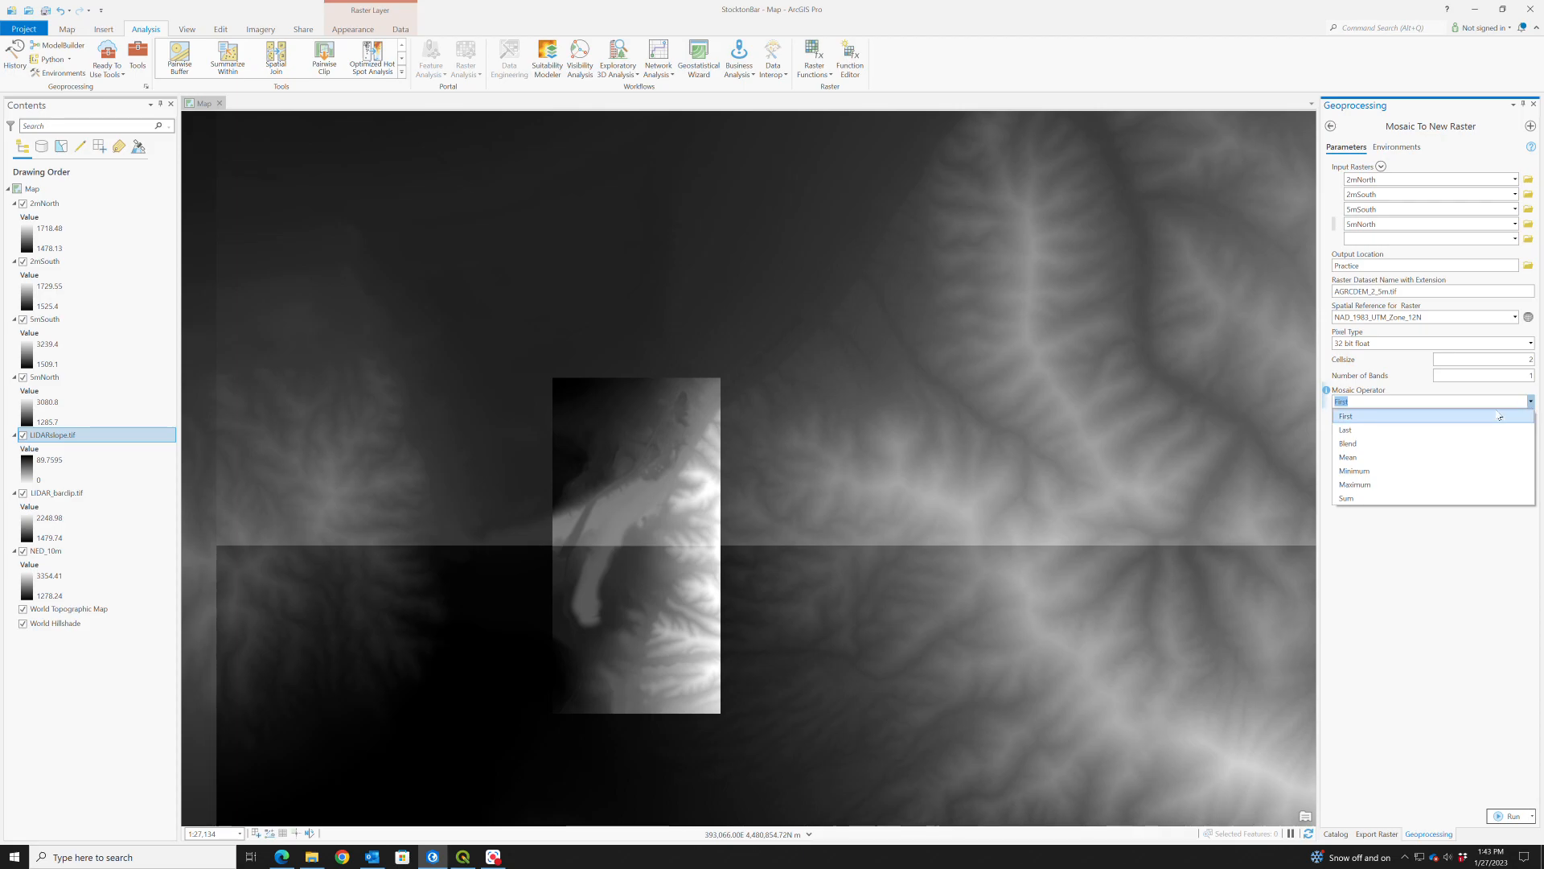
{"action": "left_click", "coordinate": [1496, 415]}
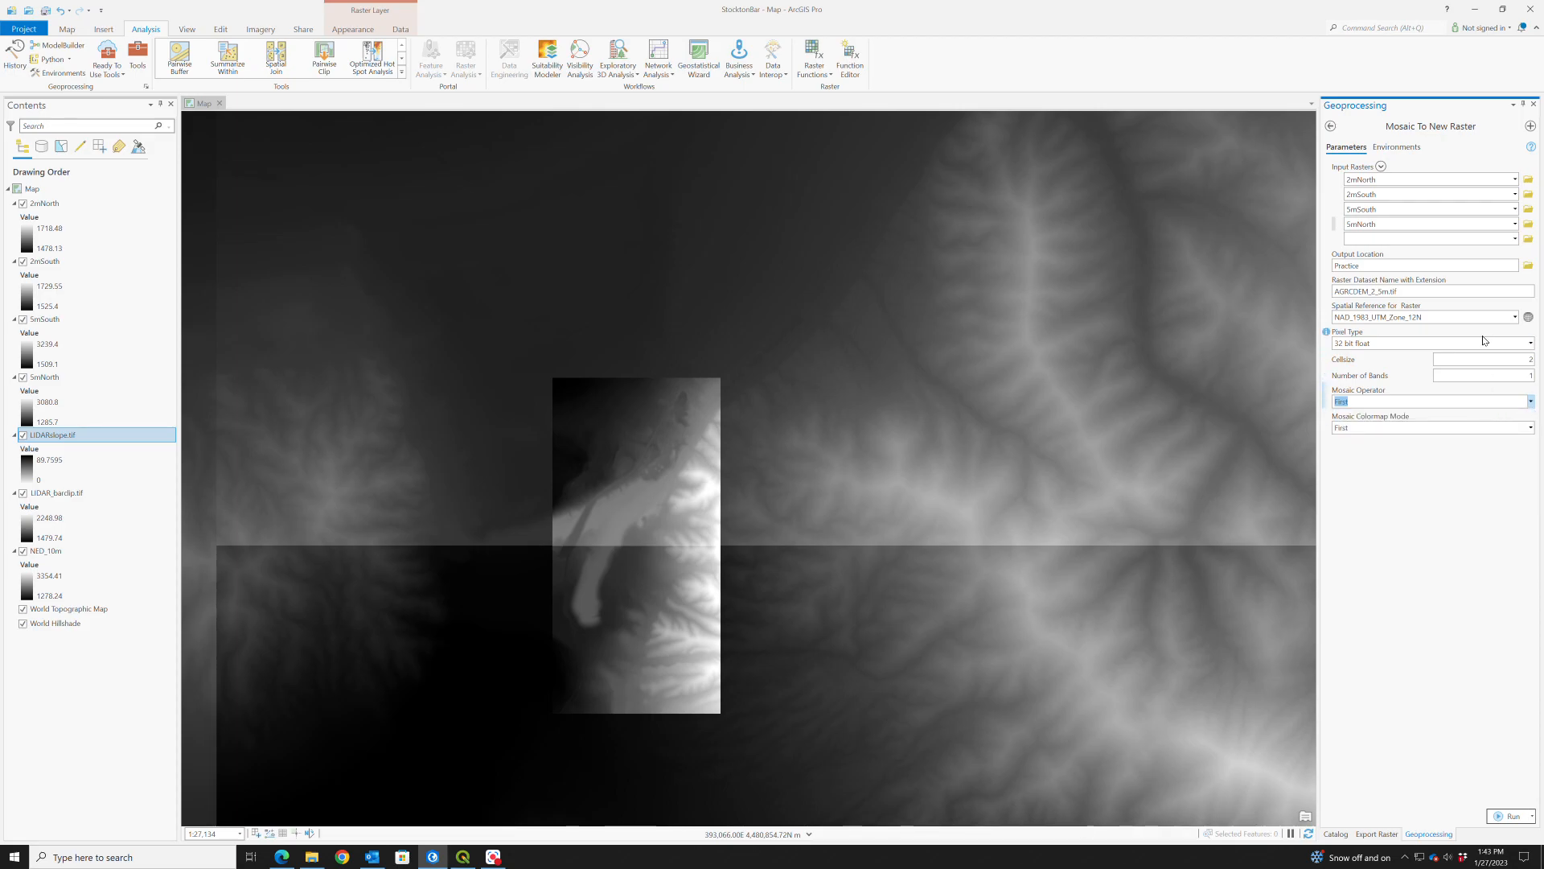
- Review the resample options in the tool's environments, keep Nearest, and run Mosaic to New Raster
{"action": "left_click", "coordinate": [1406, 147]}
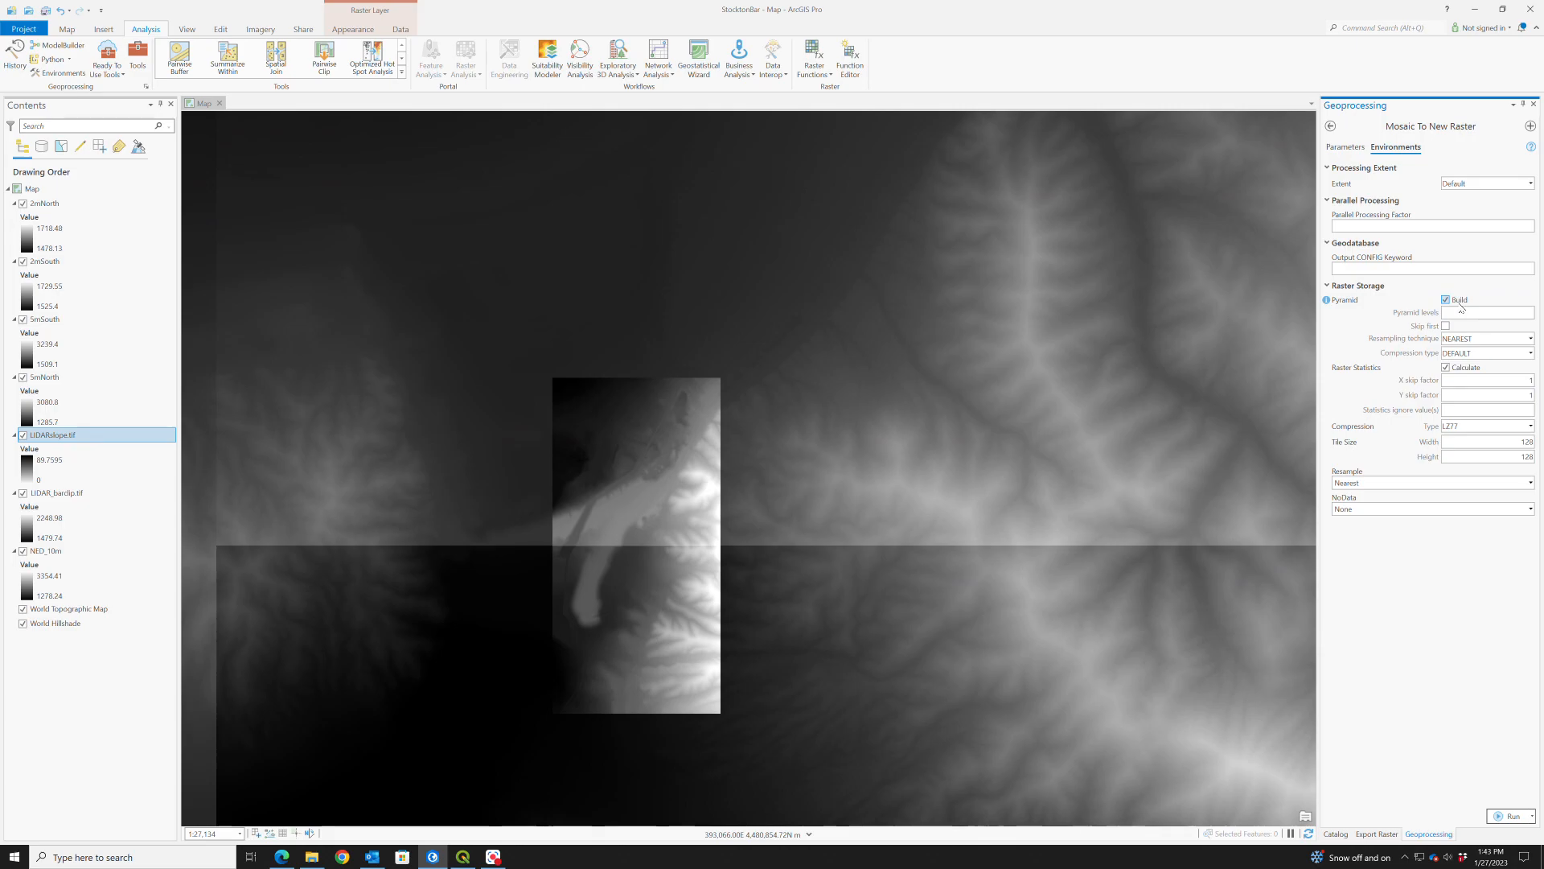
{"action": "left_click", "coordinate": [1530, 482]}
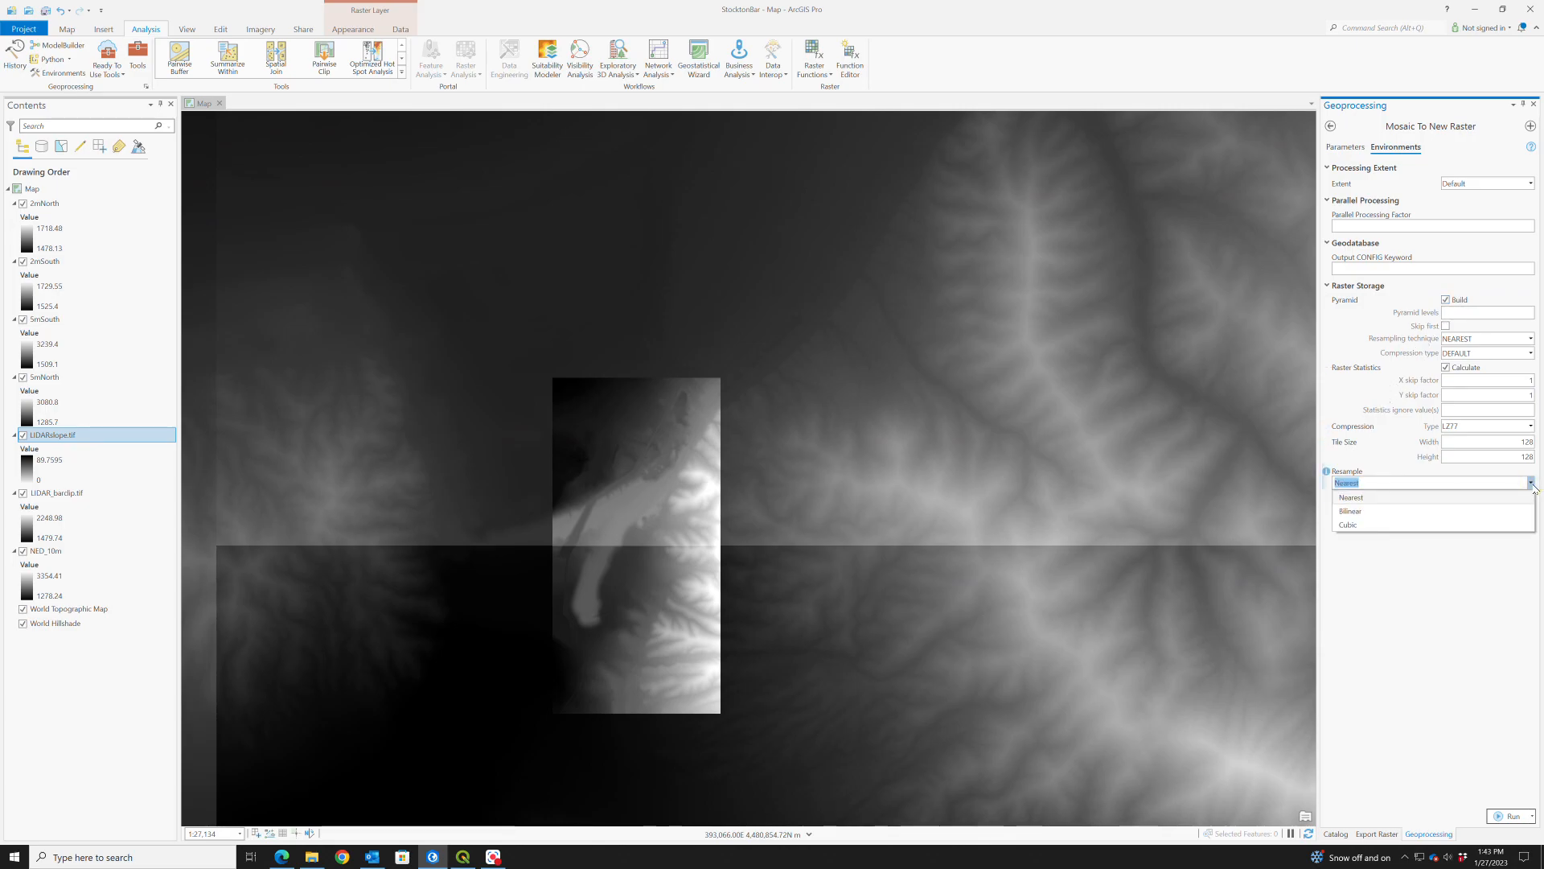
{"action": "left_click", "coordinate": [1378, 467]}
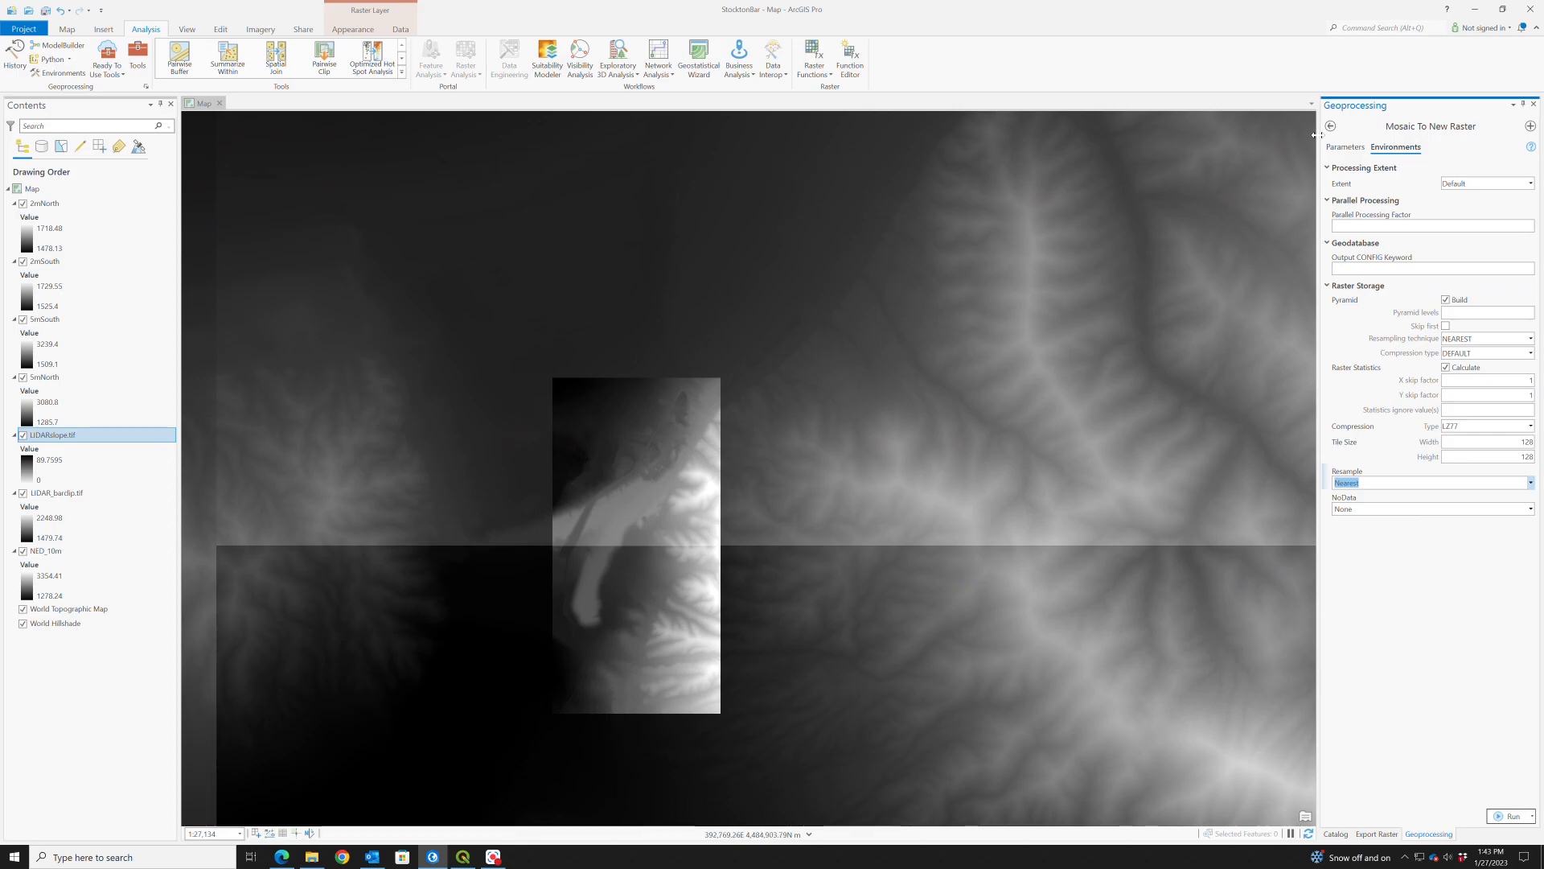
{"action": "left_click", "coordinate": [1340, 150]}
{"action": "left_click", "coordinate": [1509, 817]}
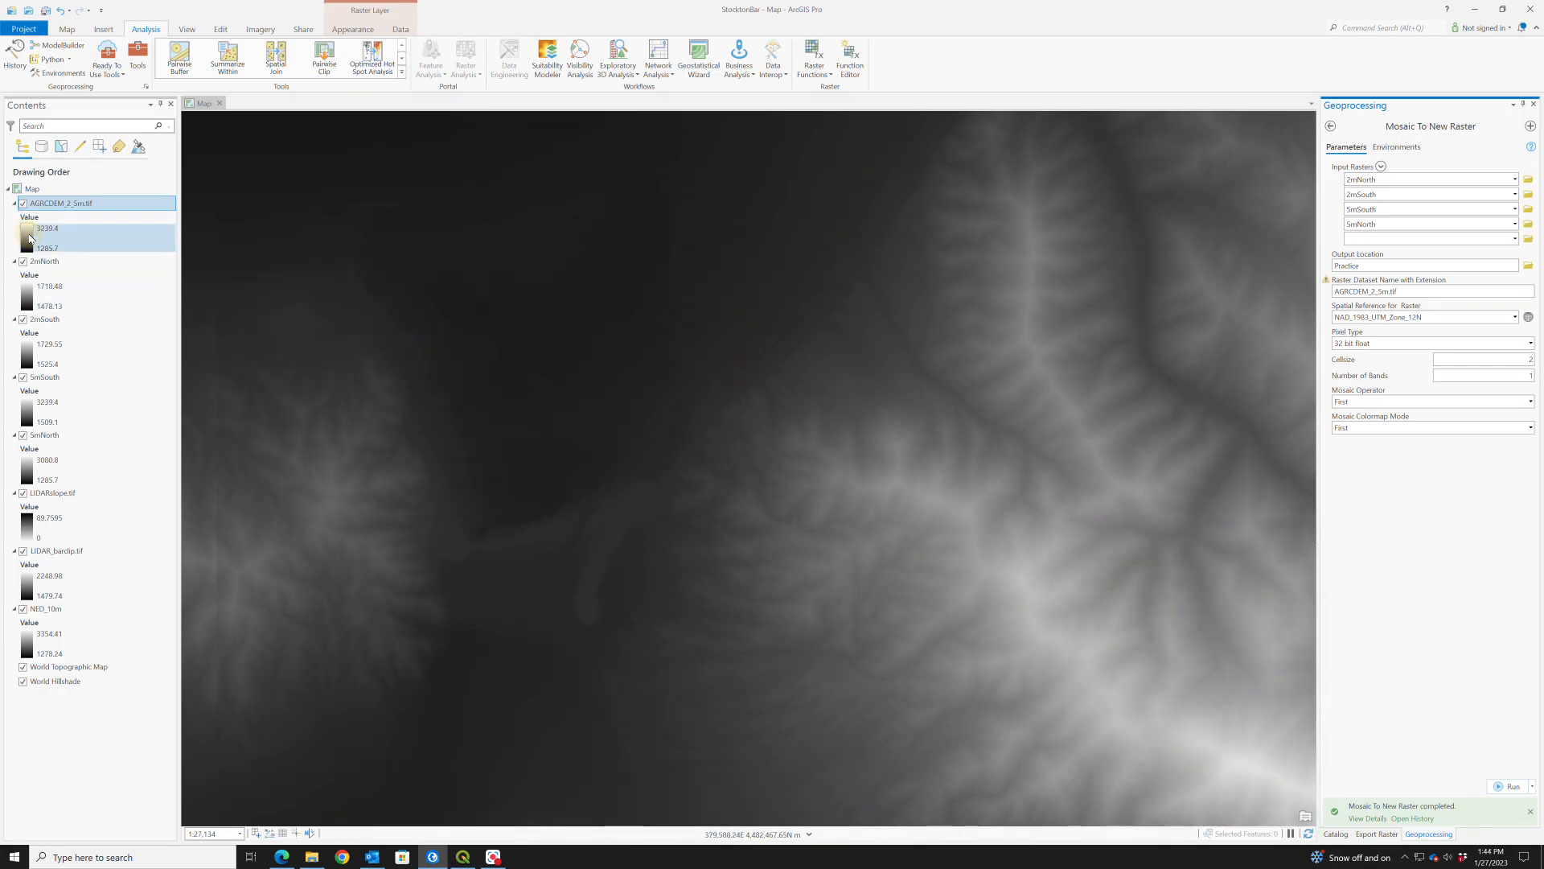
- Apply the Elevation #1 color scheme to the AGRCDEM_2_5m.tif layer and close its symbology settings
{"action": "left_click", "coordinate": [30, 238]}
{"action": "left_click", "coordinate": [223, 103]}
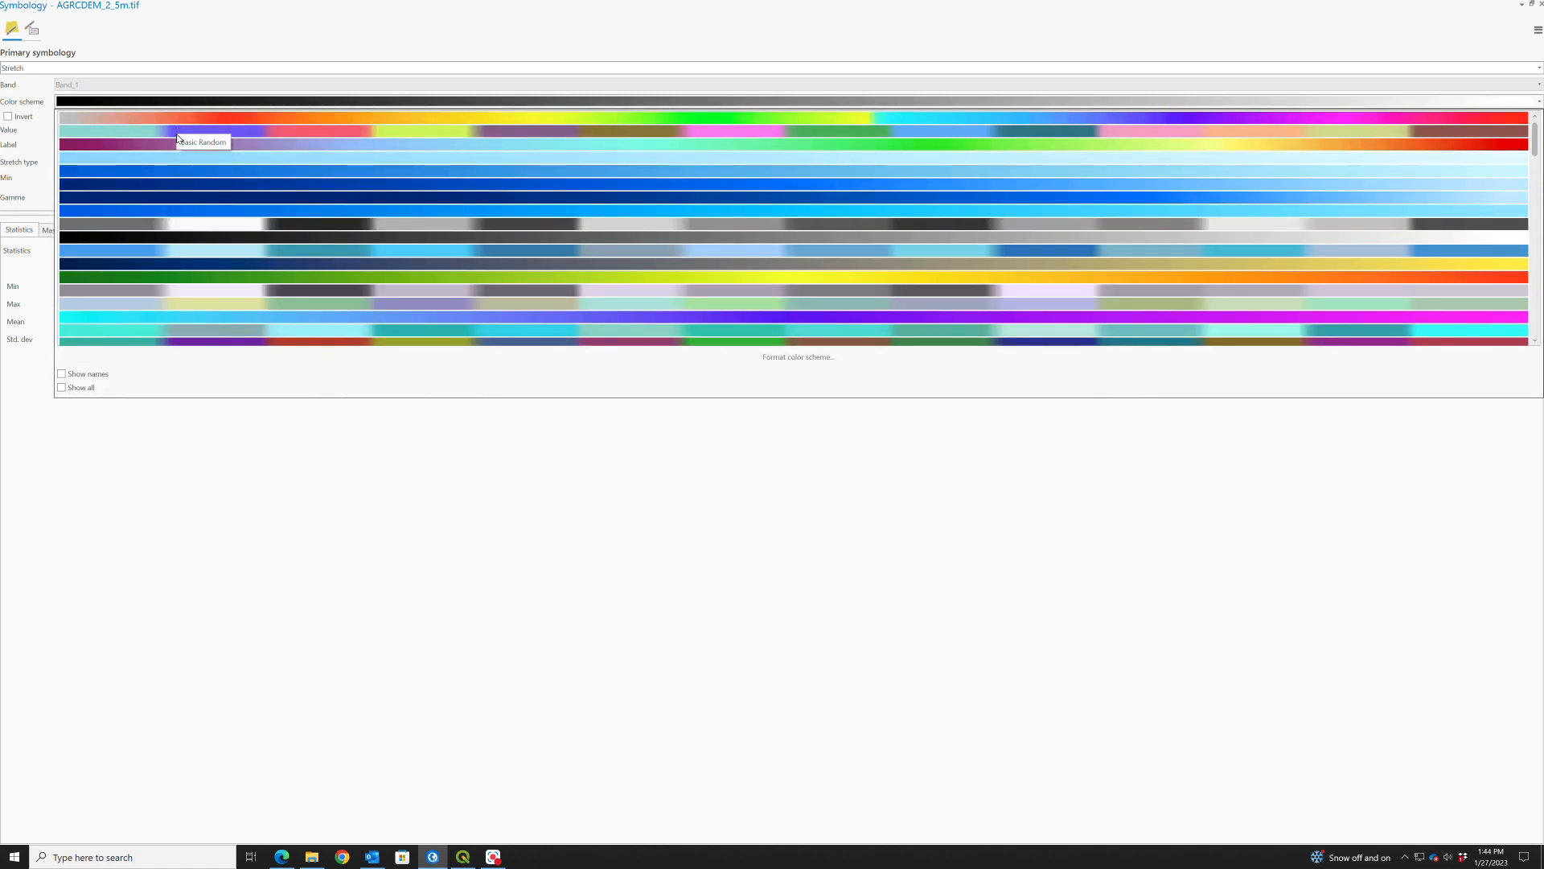
{"action": "scroll", "coordinate": [179, 136], "scroll_direction": "down", "scroll_amount": 3}
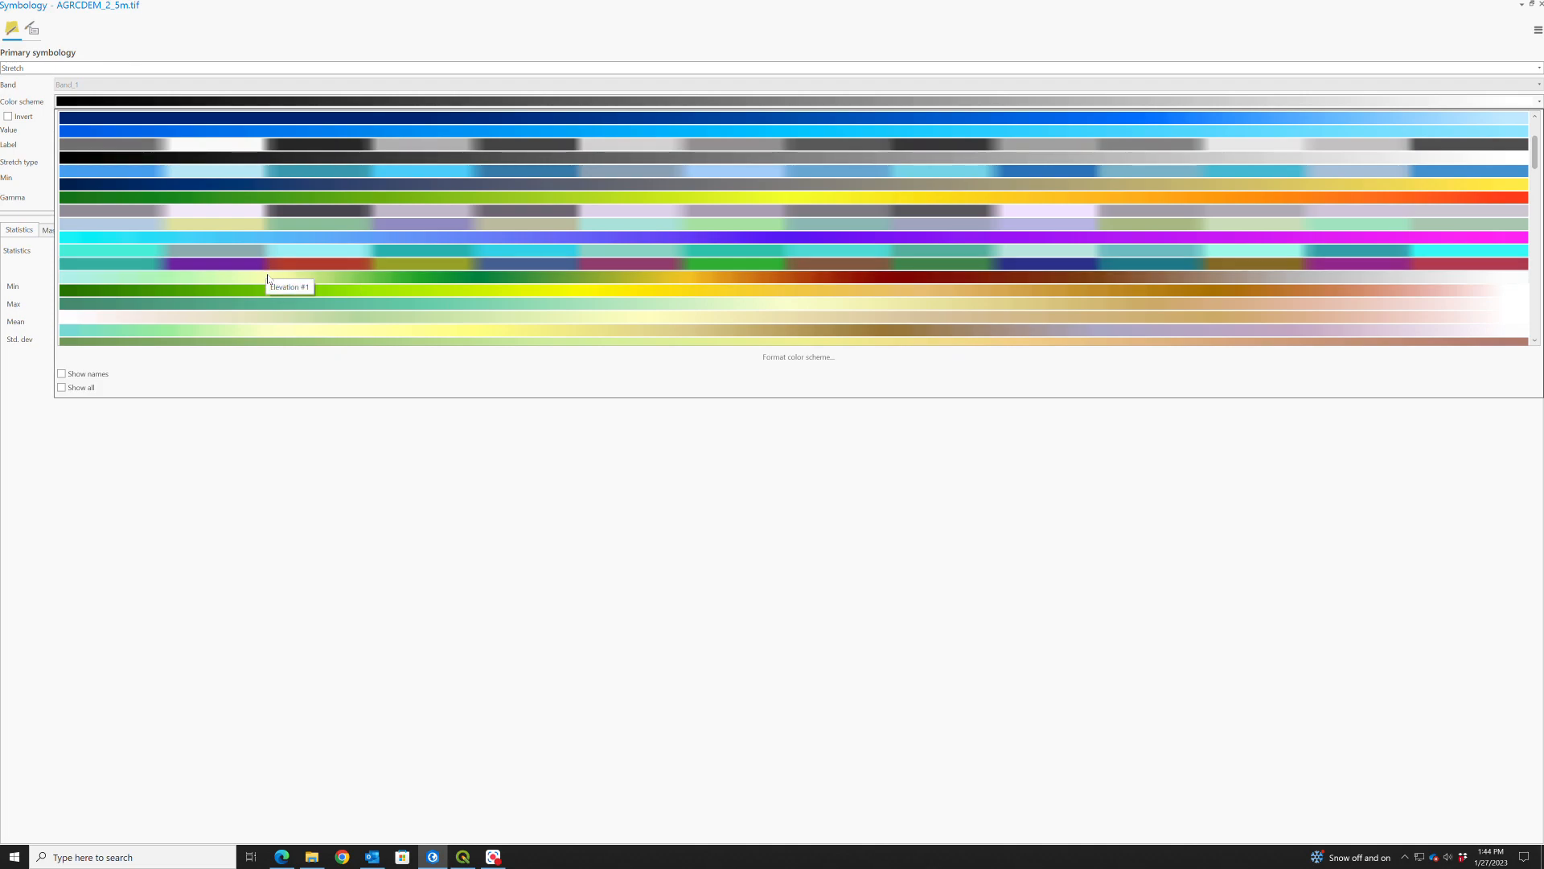
{"action": "left_click", "coordinate": [269, 277]}
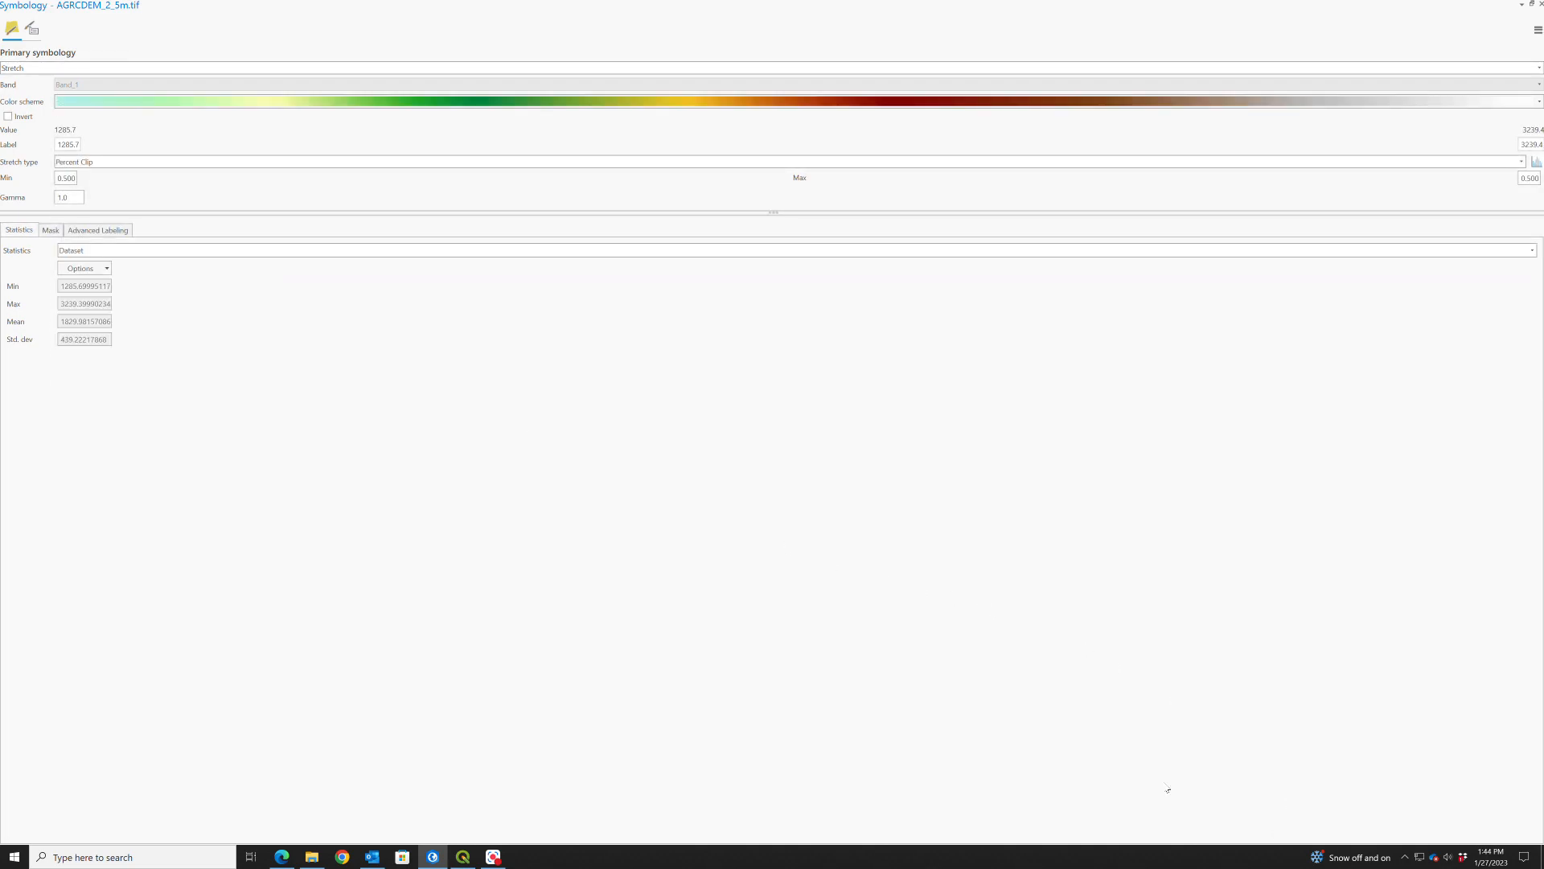
{"action": "left_click", "coordinate": [1539, 4]}
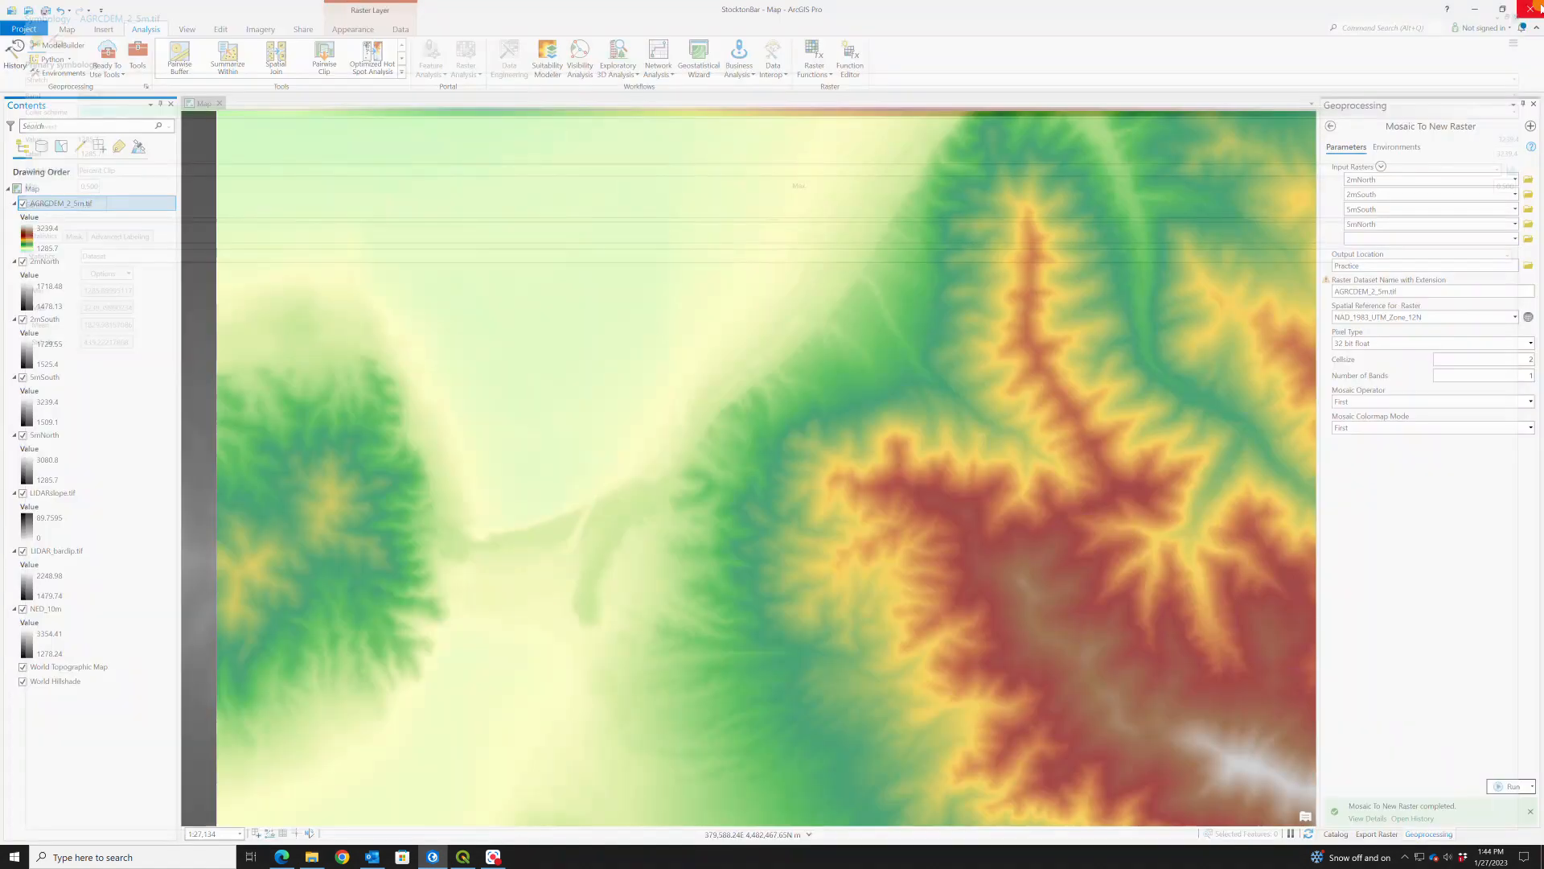
- Move LIDARslope.tif to the top of the drawing order and hide it, toggling AGRCDEM_2_5m.tif off and back on for comparison
{"action": "scroll", "coordinate": [884, 539], "scroll_direction": "down", "scroll_amount": 5}
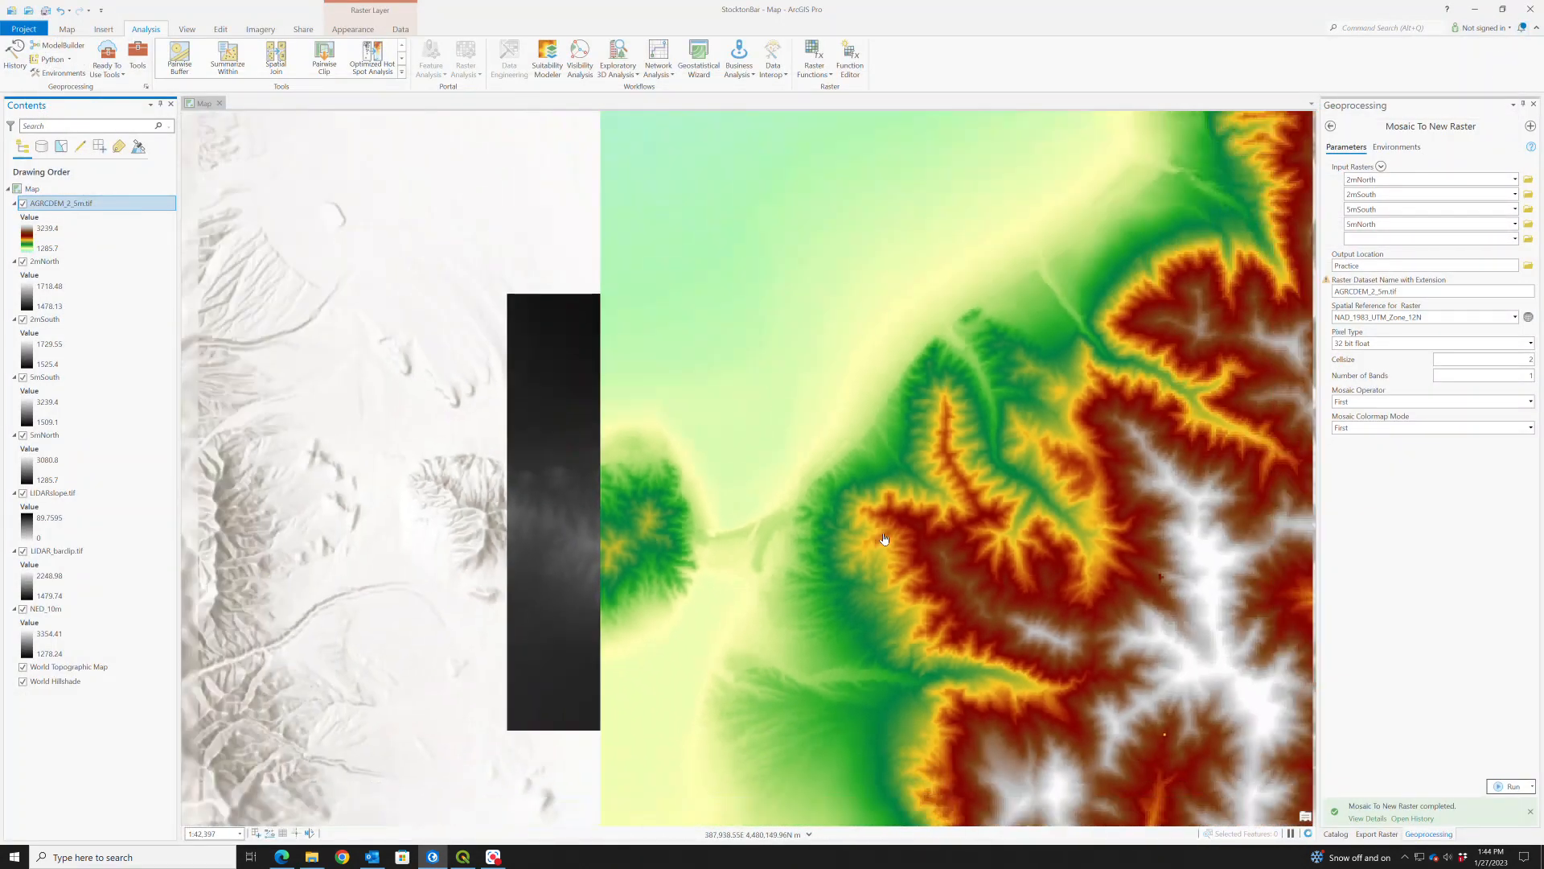
{"action": "scroll", "coordinate": [891, 559], "scroll_direction": "down", "scroll_amount": 2}
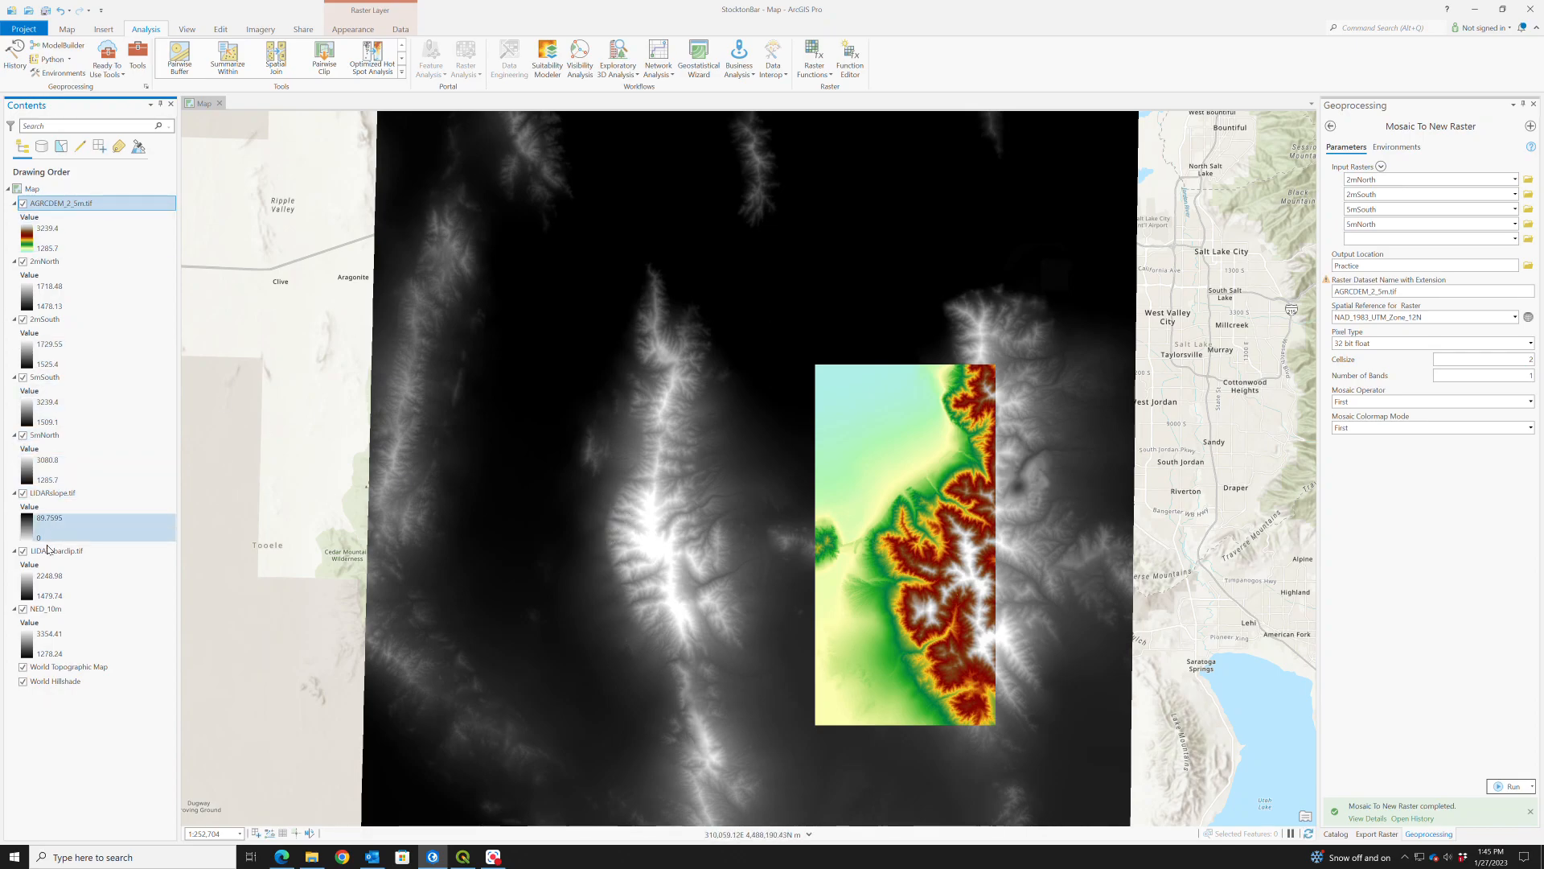
{"action": "left_click", "coordinate": [50, 494]}
{"action": "left_click_drag", "start_coordinate": [50, 496], "coordinate": [76, 201]}
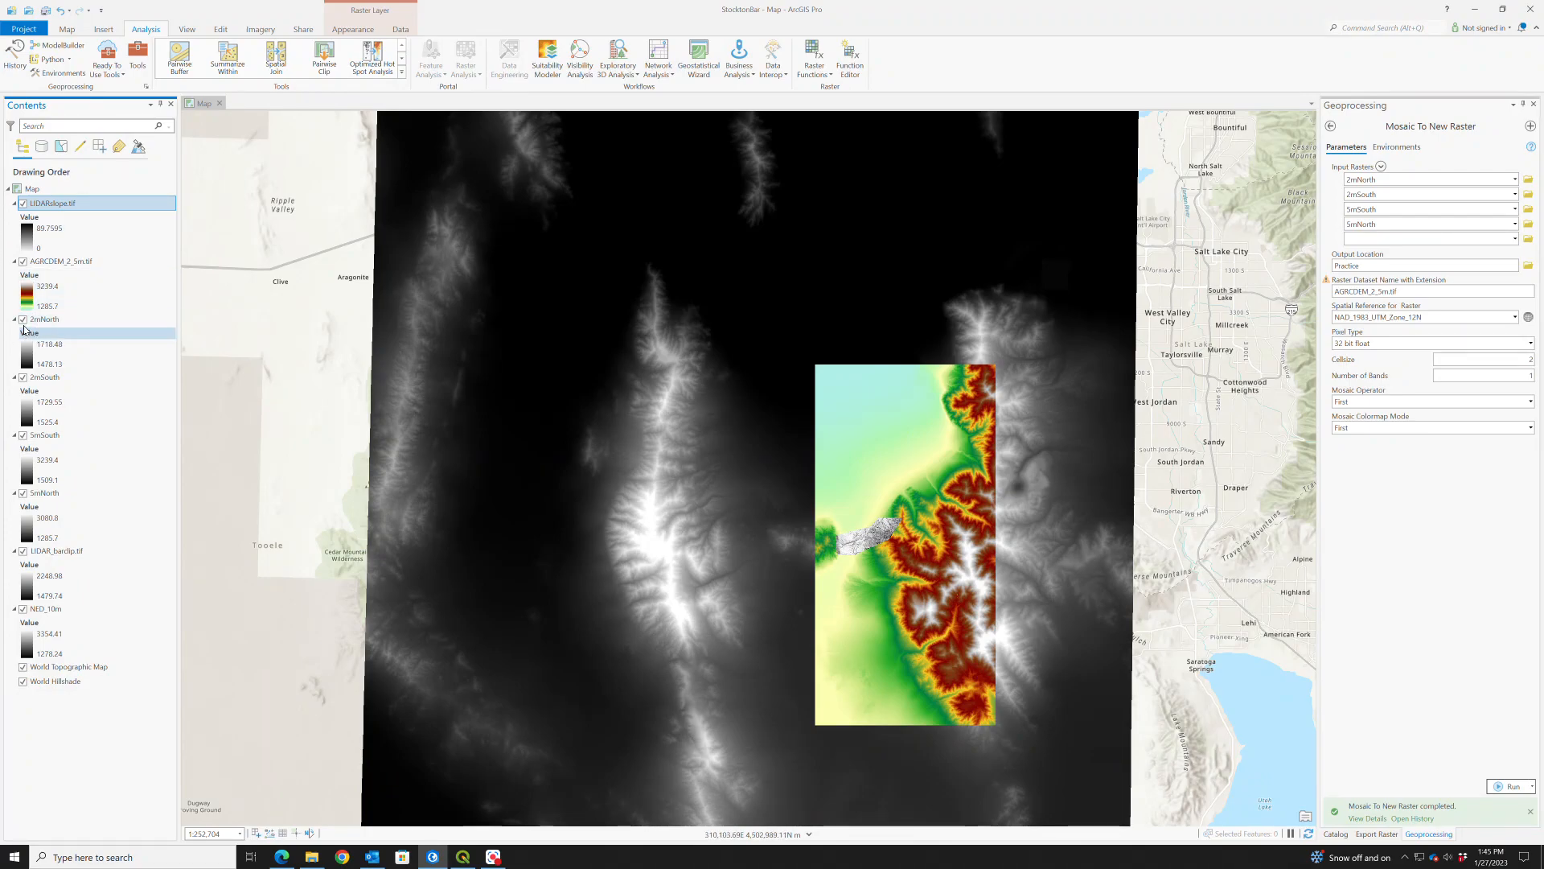
{"action": "left_click", "coordinate": [23, 261]}
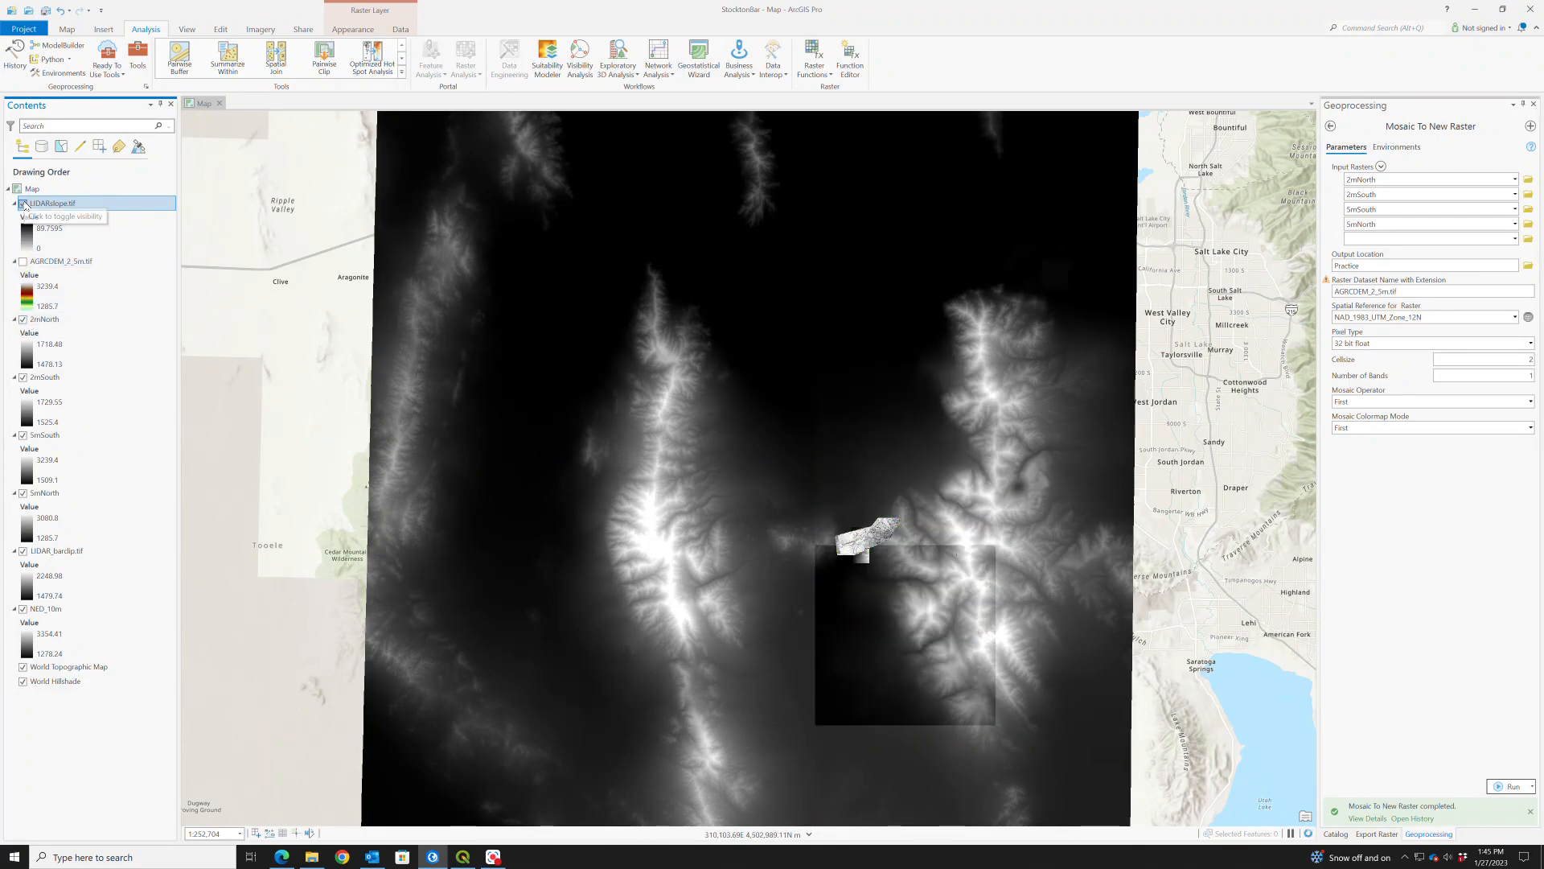
{"action": "left_click", "coordinate": [22, 204]}
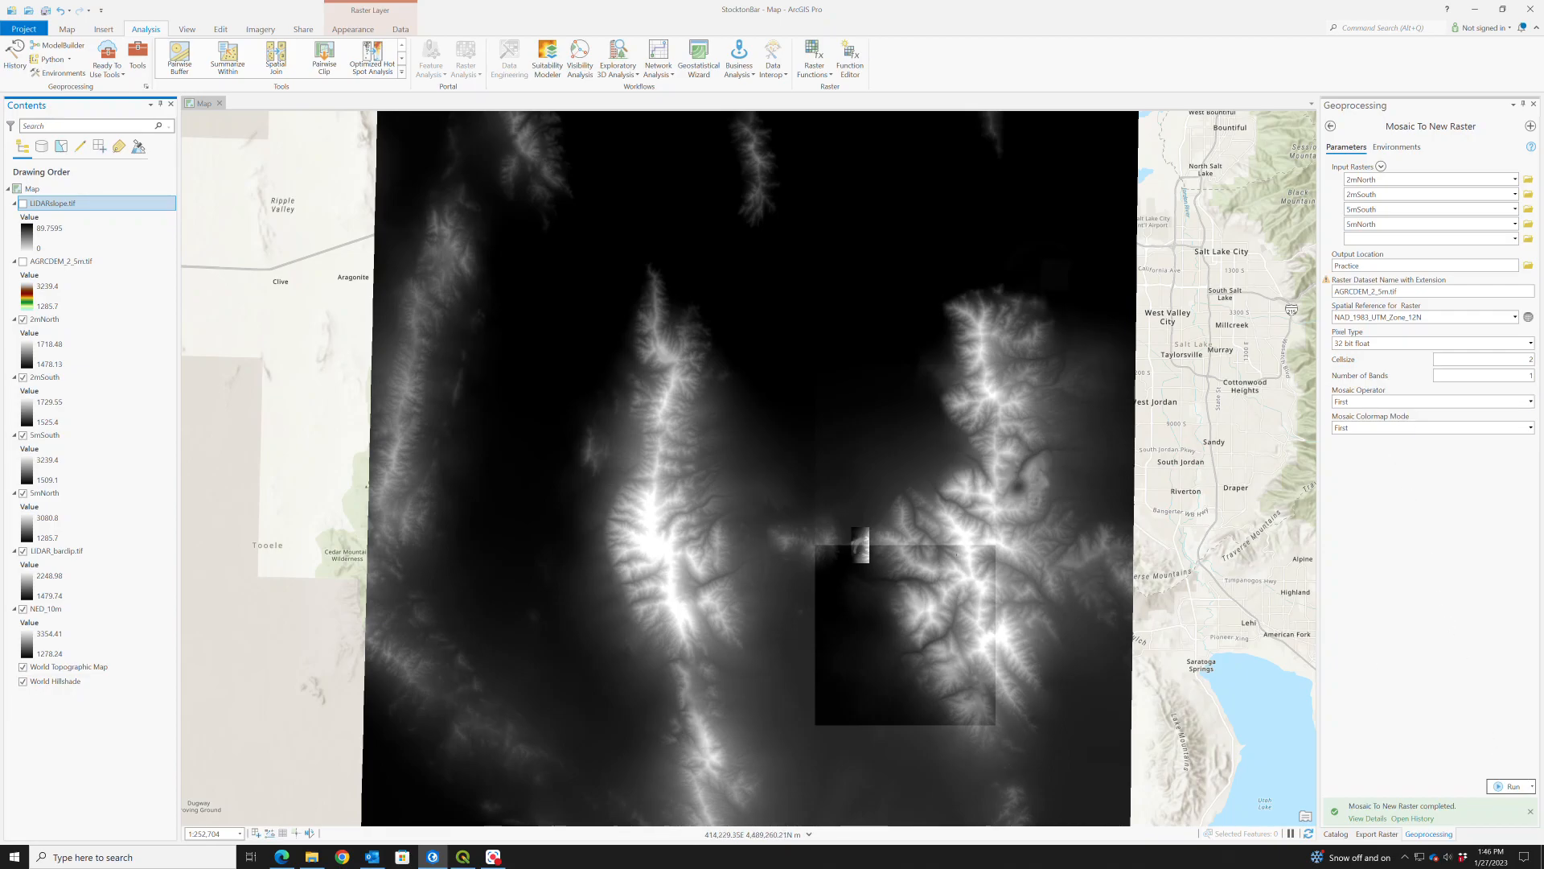
{"action": "left_click", "coordinate": [23, 262]}
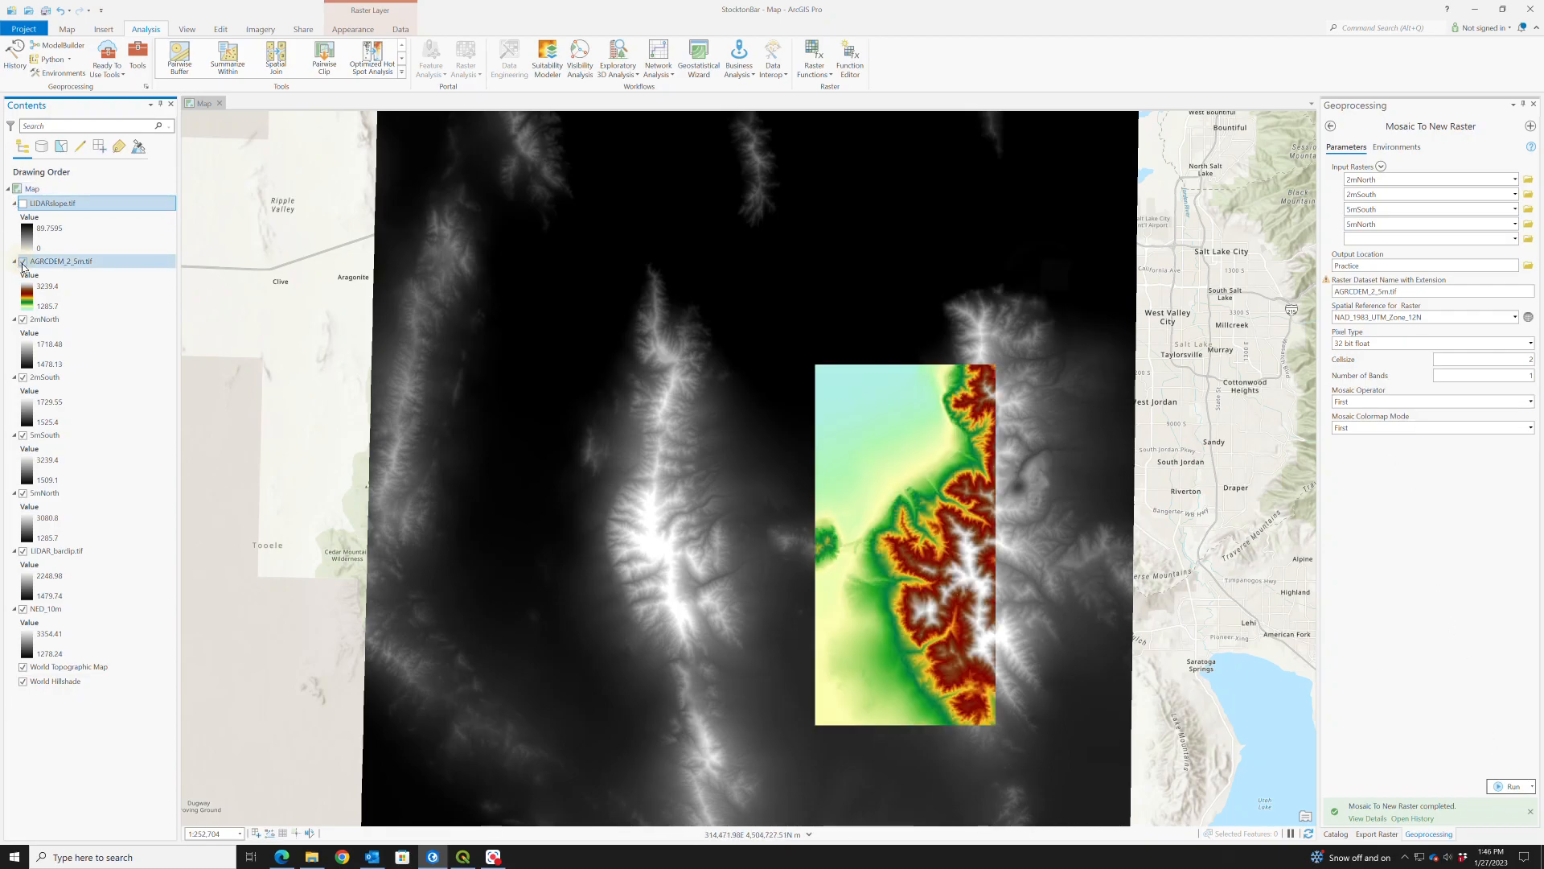